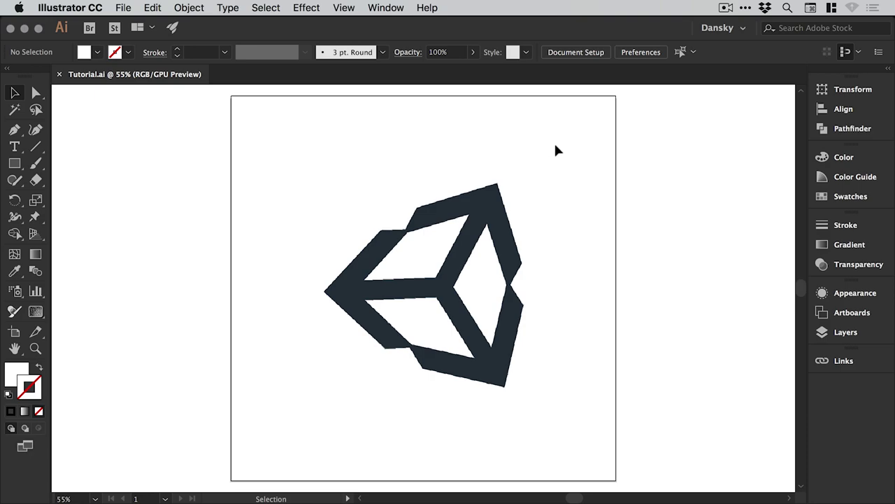
- Turn off Snap to Pixel in the View menu
{"action": "left_click", "coordinate": [344, 8]}
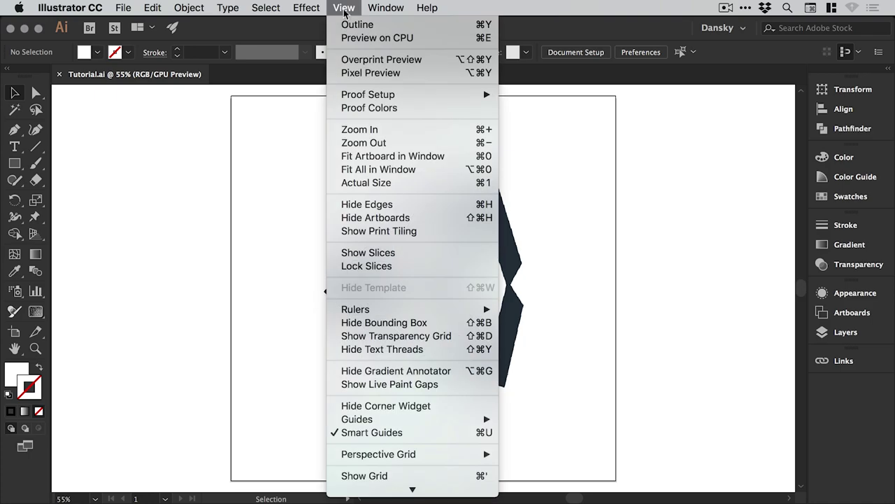
{"action": "mouse_move", "coordinate": [398, 488]}
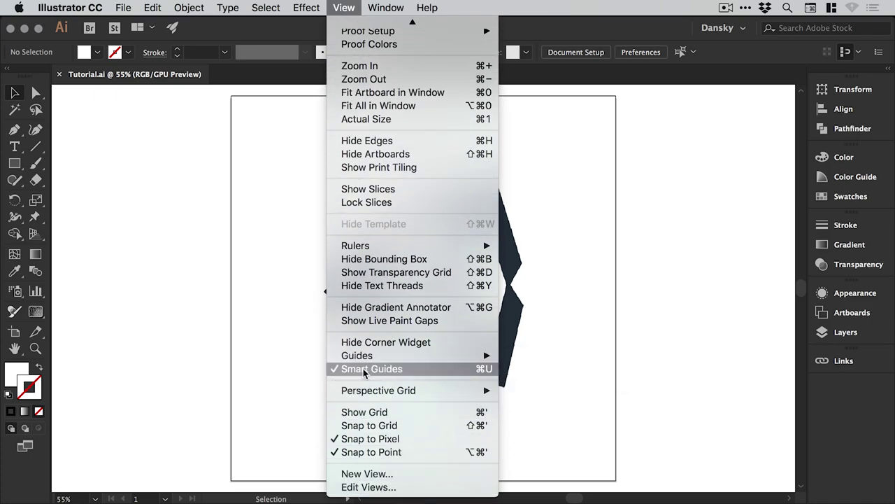
{"action": "left_click", "coordinate": [371, 439]}
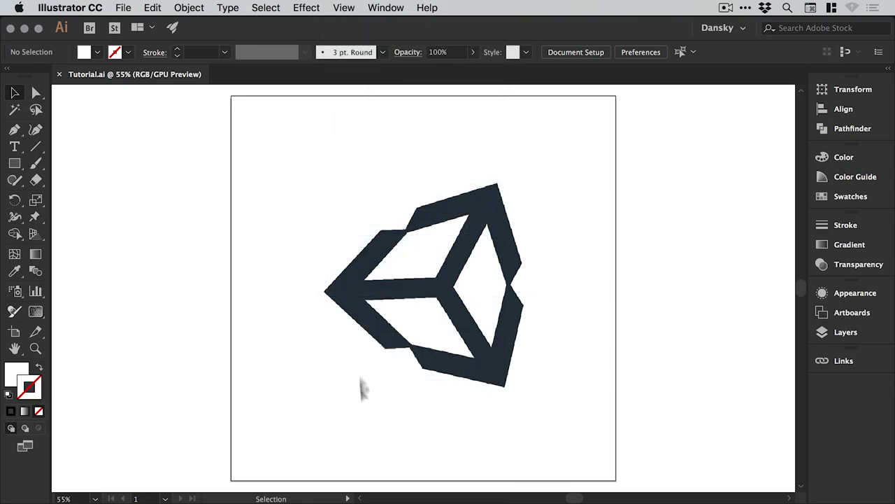
- Duplicate the Unity logo to the right of the artboard and fit the artboard in view
{"action": "left_click_drag", "start_coordinate": [516, 226], "coordinate": [261, 222]}
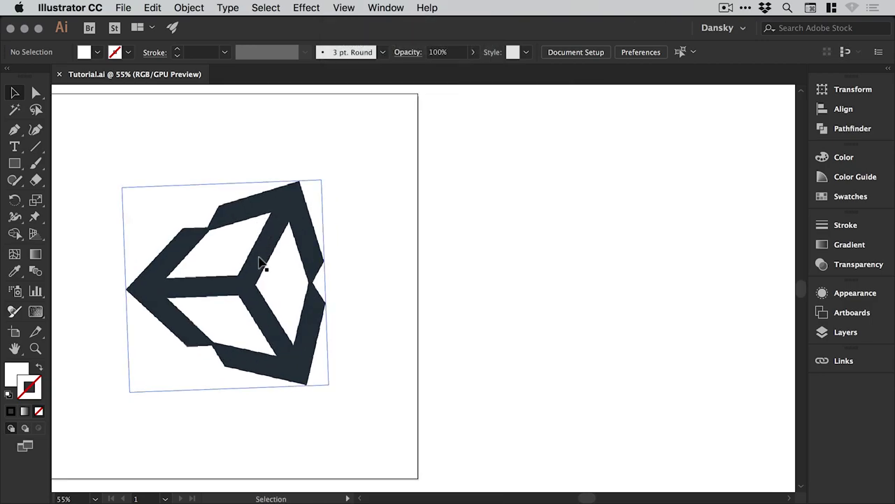
{"action": "left_click_drag", "start_coordinate": [257, 262], "coordinate": [755, 266]}
{"action": "left_click_drag", "start_coordinate": [669, 260], "coordinate": [654, 210]}
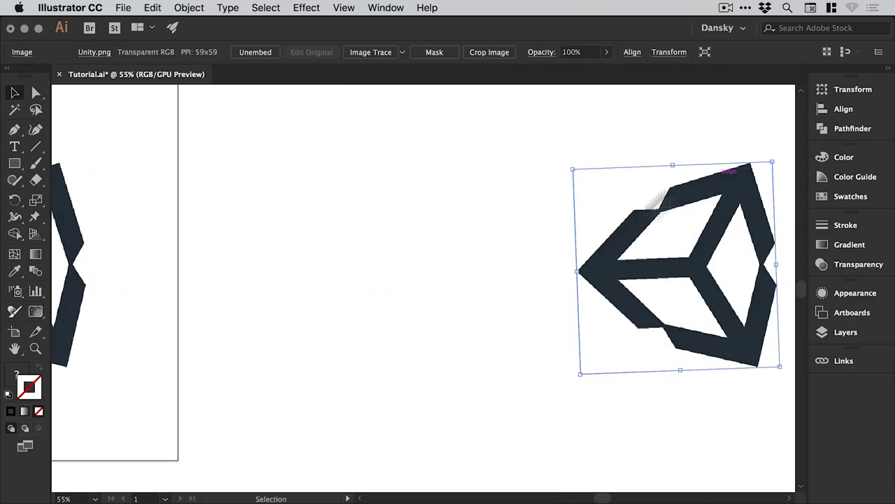
{"action": "key", "text": "a"}
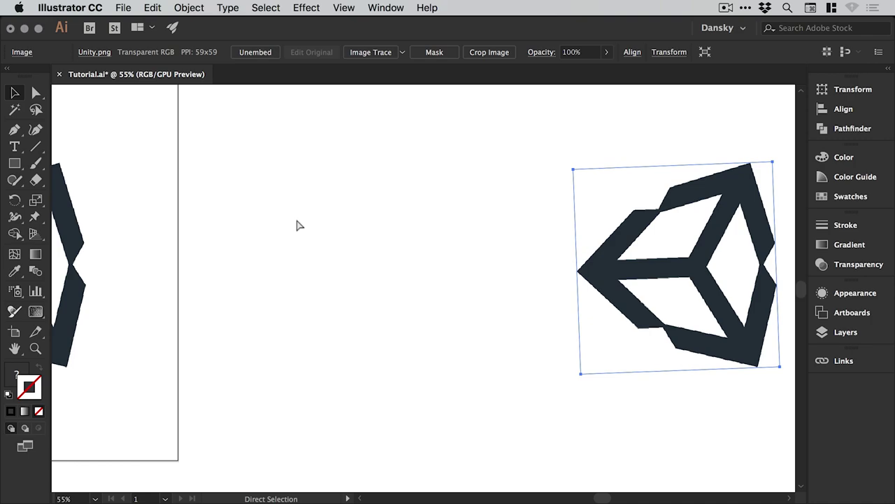
{"action": "key", "text": "super+0"}
{"action": "key", "text": "v"}
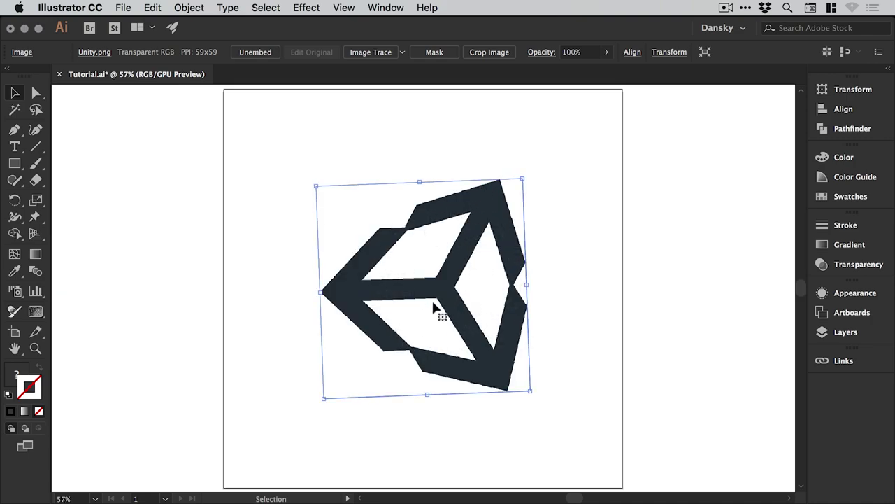
- Rotate the logo copy clockwise to about 331° so the cube stands upright, then nudge it up-left
{"action": "key", "text": "super+equal"}
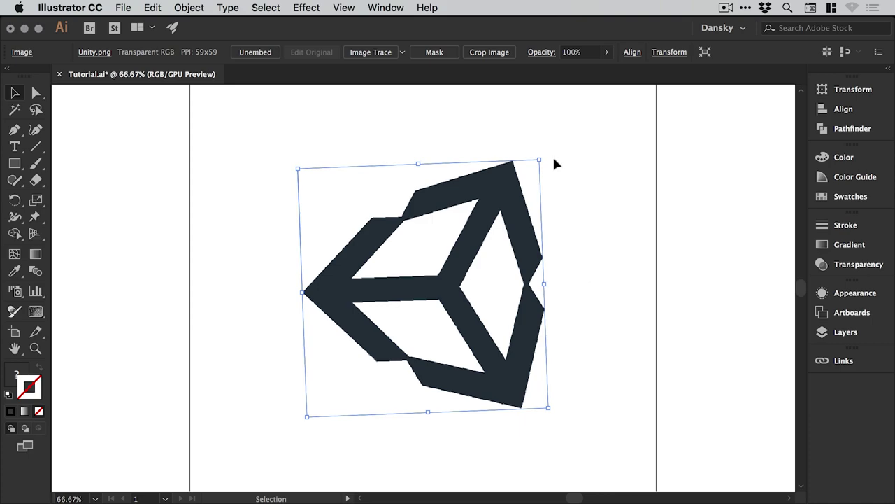
{"action": "left_click_drag", "start_coordinate": [545, 154], "coordinate": [594, 234]}
{"action": "left_click", "coordinate": [622, 217]}
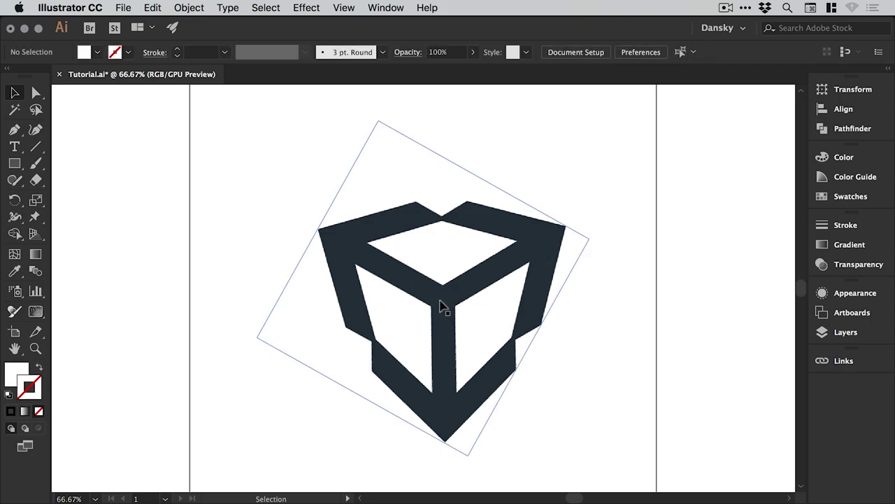
{"action": "left_click_drag", "start_coordinate": [444, 301], "coordinate": [432, 281]}
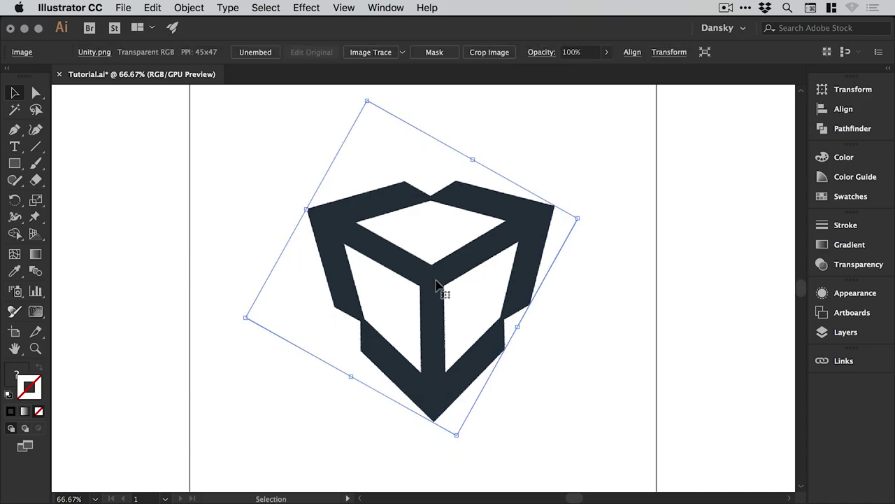
{"action": "key", "text": "z"}
{"action": "scroll", "coordinate": [569, 300], "scroll_direction": "up", "scroll_amount": 3}
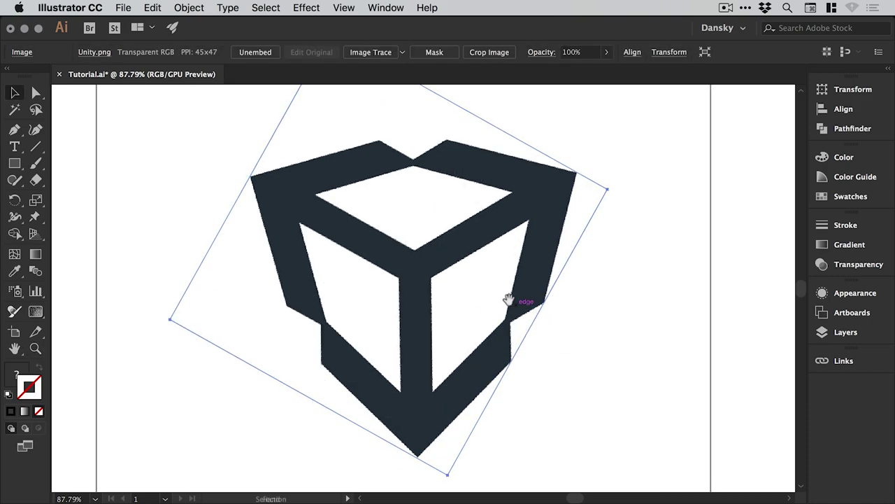
{"action": "key", "text": "v"}
{"action": "left_click", "coordinate": [37, 165]}
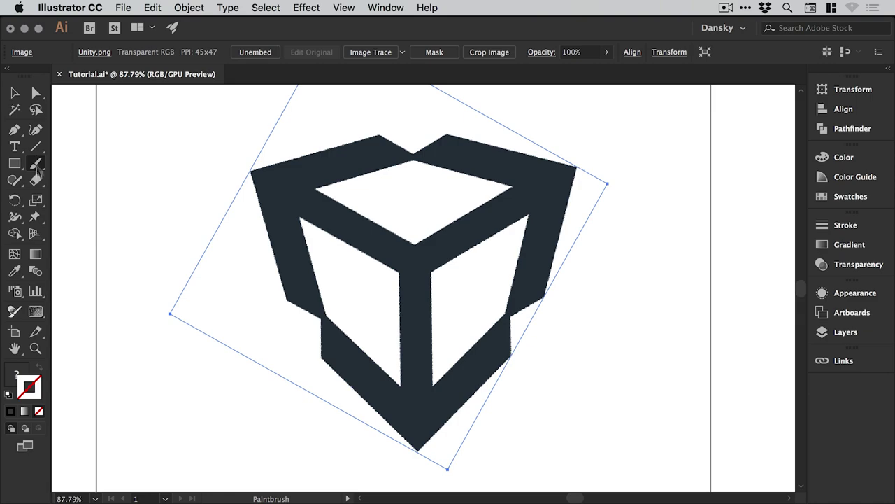
{"action": "double_click", "coordinate": [21, 371]}
{"action": "left_click", "coordinate": [312, 253]}
{"action": "left_click", "coordinate": [400, 184]}
{"action": "left_click", "coordinate": [552, 190]}
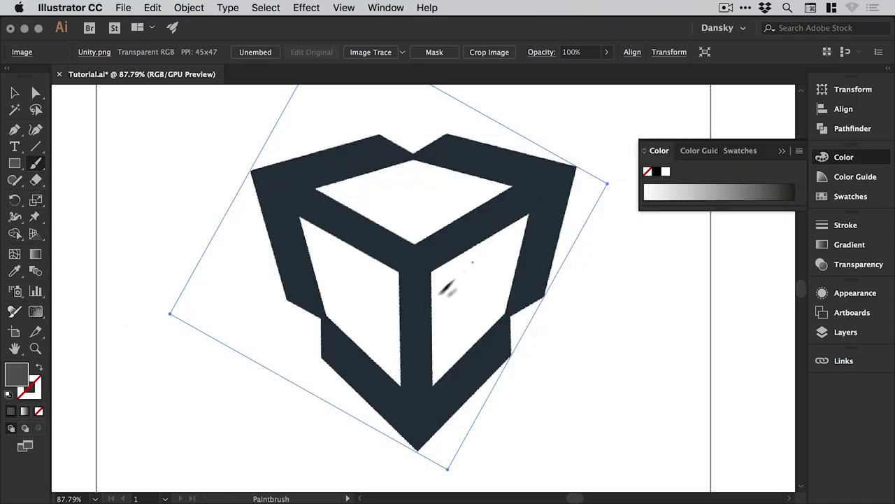
{"action": "left_click_drag", "start_coordinate": [416, 256], "coordinate": [408, 442]}
{"action": "mouse_move", "coordinate": [338, 343]}
{"action": "left_mouse_down"}
{"action": "mouse_move", "coordinate": [422, 426]}
{"action": "mouse_move", "coordinate": [501, 332]}
{"action": "left_mouse_up"}
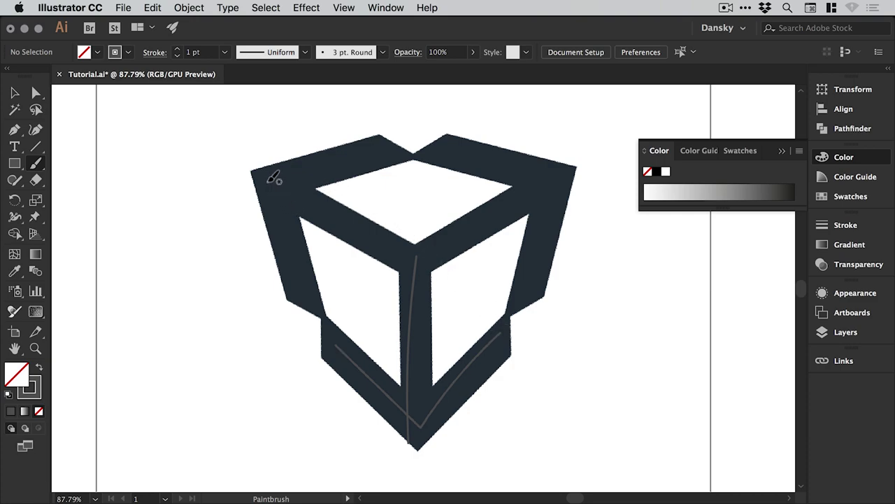
{"action": "mouse_move", "coordinate": [274, 180]}
{"action": "left_mouse_down"}
{"action": "mouse_move", "coordinate": [305, 287]}
{"action": "mouse_move", "coordinate": [355, 153]}
{"action": "mouse_move", "coordinate": [394, 141]}
{"action": "mouse_move", "coordinate": [361, 221]}
{"action": "mouse_move", "coordinate": [413, 244]}
{"action": "left_mouse_up"}
{"action": "left_click_drag", "start_coordinate": [435, 140], "coordinate": [557, 191]}
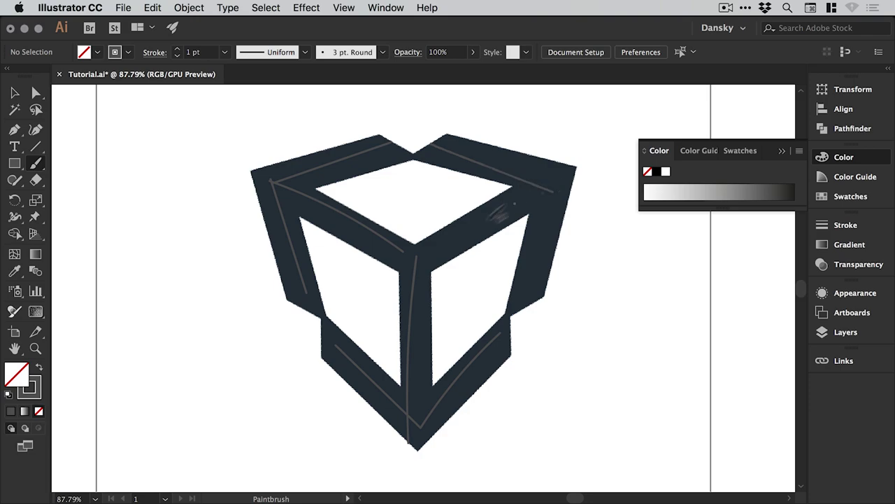
{"action": "mouse_move", "coordinate": [420, 246]}
{"action": "left_mouse_down"}
{"action": "mouse_move", "coordinate": [546, 184]}
{"action": "mouse_move", "coordinate": [525, 289]}
{"action": "left_mouse_up"}
{"action": "key", "text": "v"}
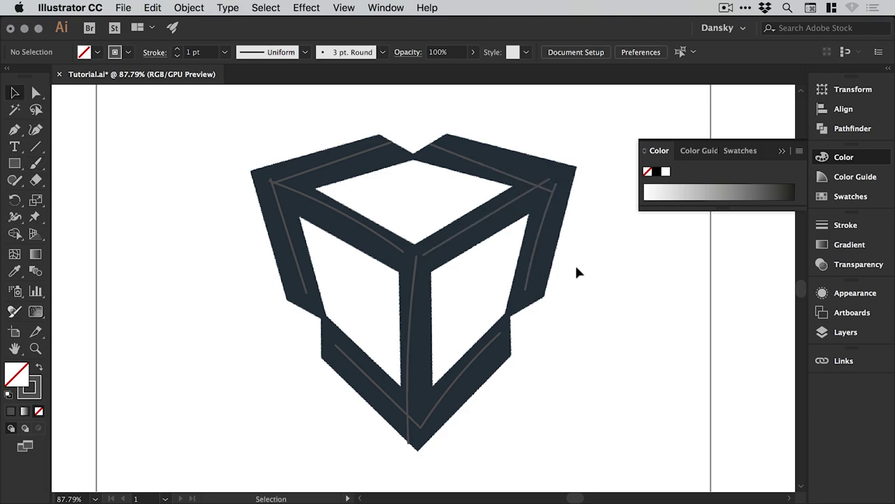
{"action": "key", "text": "super+a"}
{"action": "key", "text": "super+shift+a"}
{"action": "key", "text": "super+z"}
{"action": "key", "text": "super+z"}
{"action": "key", "text": "super+z"}
{"action": "key", "text": "super+z"}
{"action": "key", "text": "super+z"}
{"action": "left_click", "coordinate": [428, 241]}
{"action": "key", "text": "super+z"}
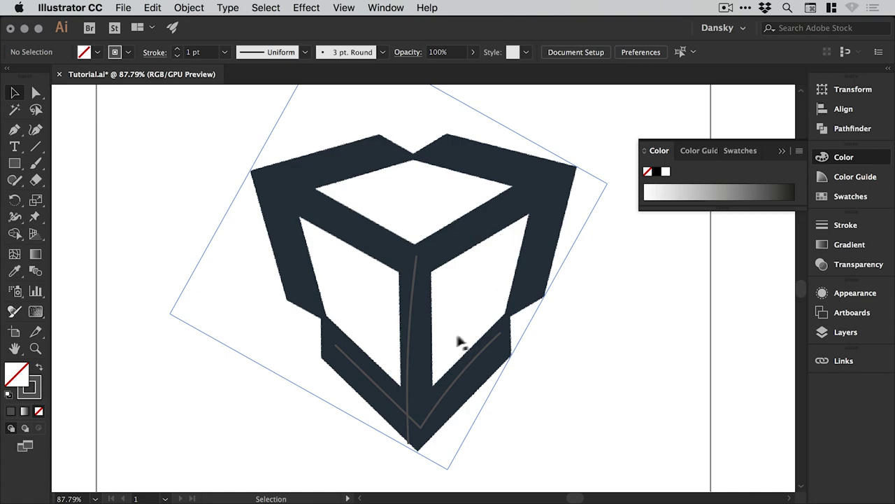
{"action": "key", "text": "super+z"}
{"action": "key", "text": "super+z"}
{"action": "key", "text": "super+z"}
{"action": "key", "text": "super+z"}
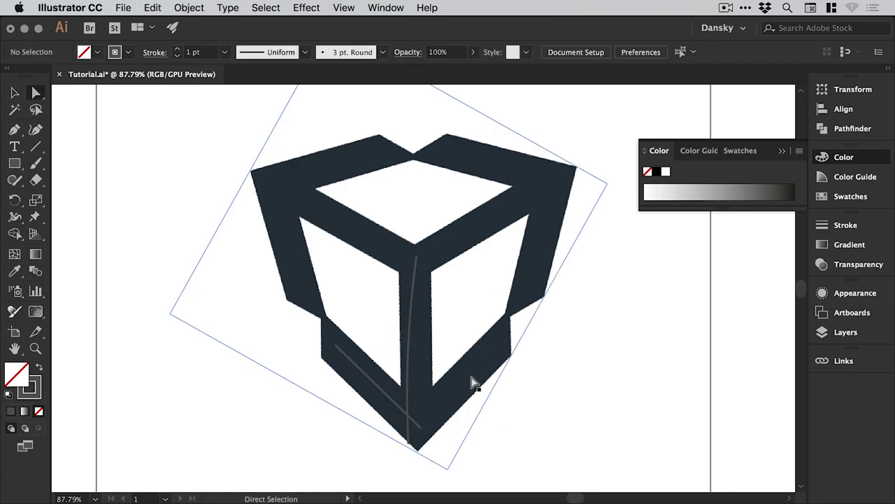
{"action": "key", "text": "v"}
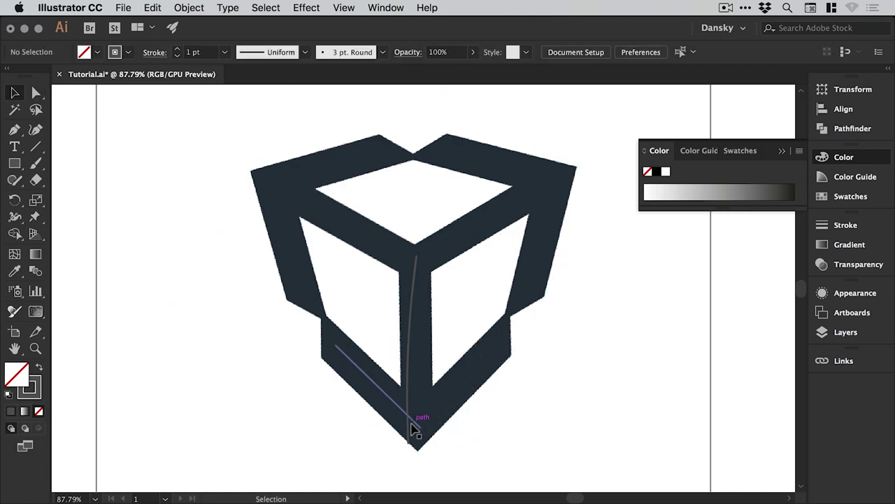
{"action": "left_click", "coordinate": [417, 280]}
{"action": "key", "text": "Delete"}
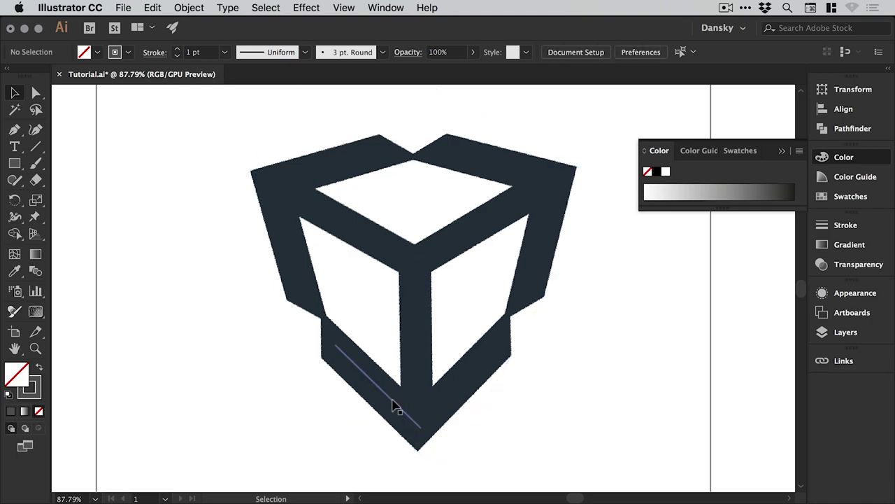
{"action": "left_click", "coordinate": [396, 408]}
{"action": "key", "text": "Delete"}
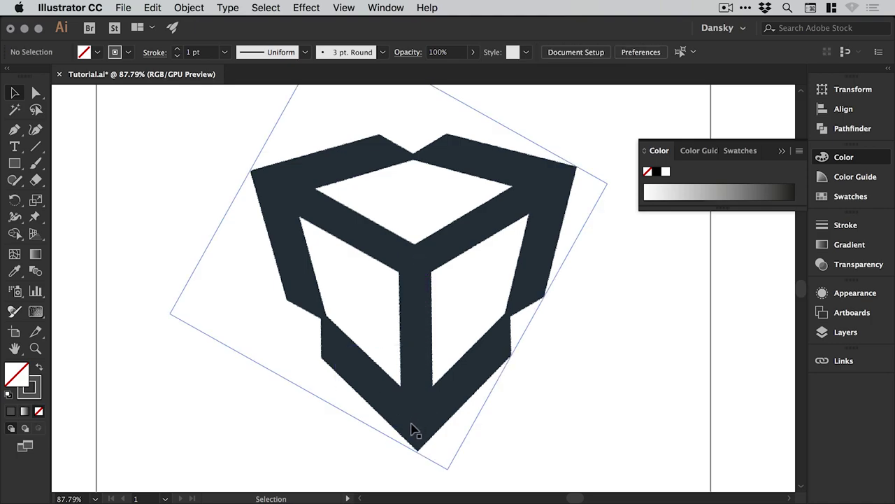
{"action": "left_click", "coordinate": [844, 157]}
- Line the cube's centre bar up with the artboard's left edge and rotate it slightly to true vertical
{"action": "key", "text": "space"}
{"action": "left_click_drag", "start_coordinate": [483, 247], "coordinate": [591, 203]}
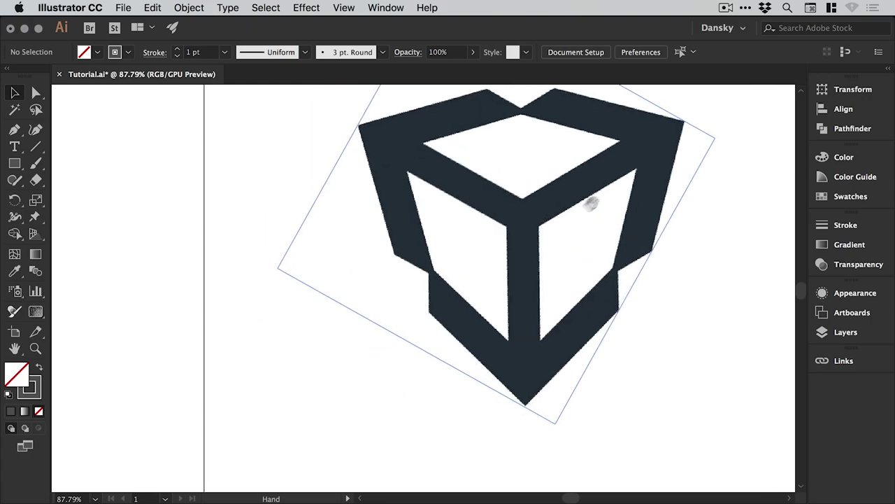
{"action": "left_click_drag", "start_coordinate": [525, 280], "coordinate": [324, 286]}
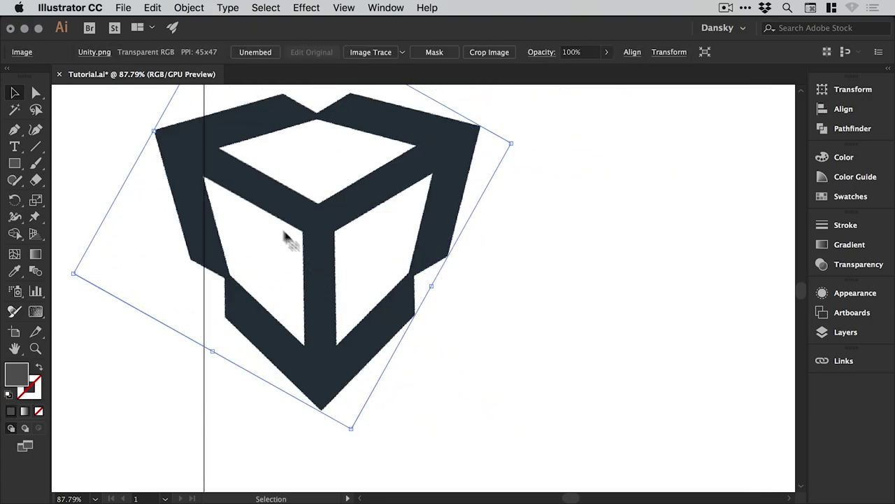
{"action": "scroll", "coordinate": [170, 179], "scroll_direction": "up", "scroll_amount": 3}
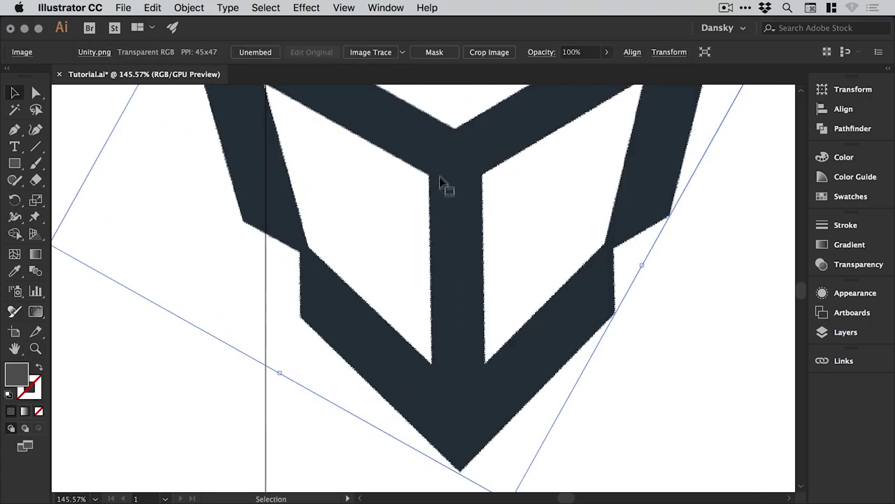
{"action": "left_click_drag", "start_coordinate": [456, 268], "coordinate": [356, 192]}
{"action": "left_click_drag", "start_coordinate": [319, 248], "coordinate": [346, 254]}
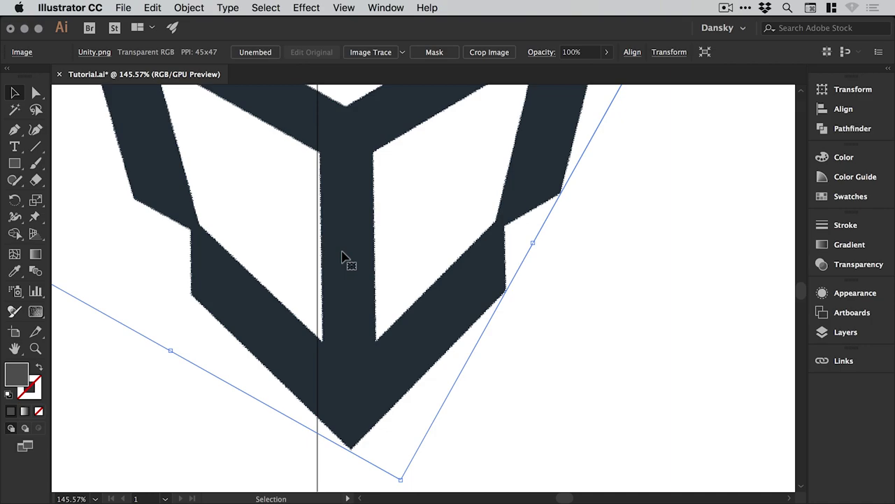
{"action": "left_click_drag", "start_coordinate": [347, 294], "coordinate": [356, 273]}
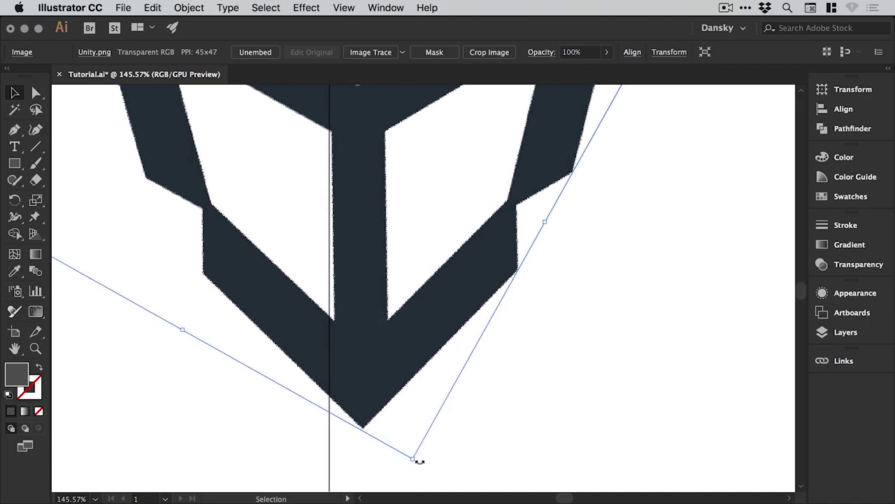
{"action": "left_click_drag", "start_coordinate": [418, 466], "coordinate": [409, 470]}
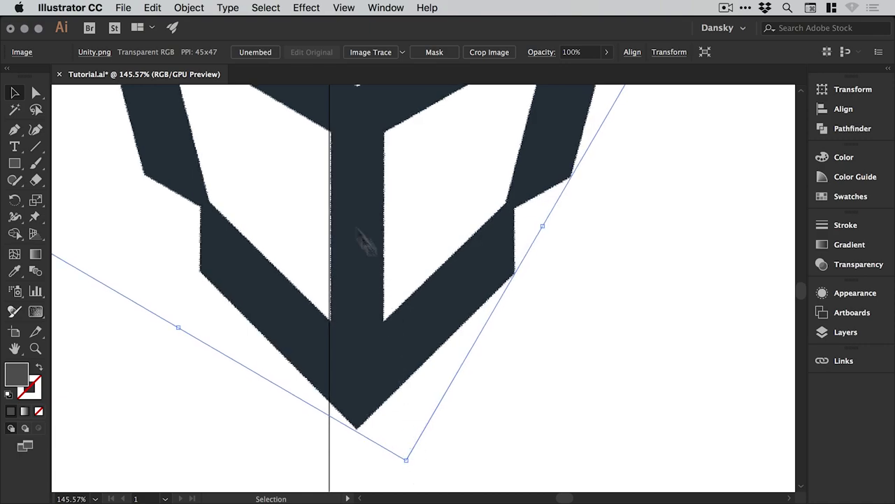
{"action": "left_click_drag", "start_coordinate": [256, 110], "coordinate": [464, 316]}
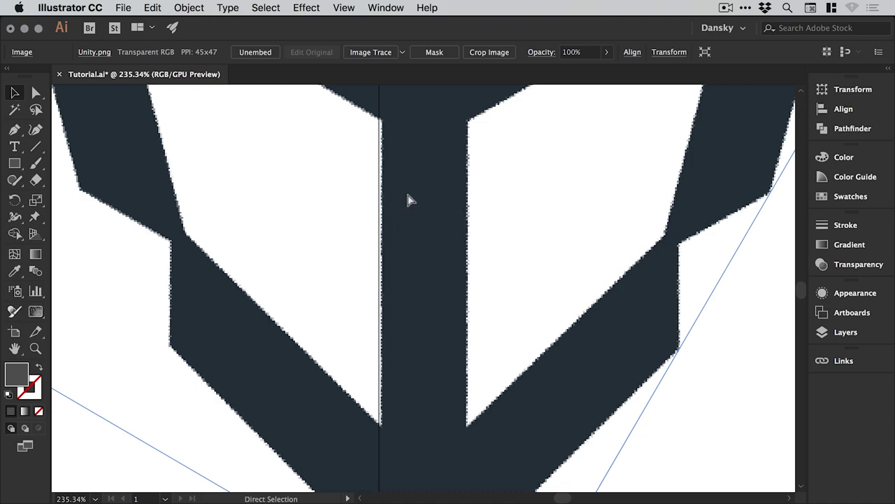
- Fit the artboard in view and move the logo roughly to its centre
{"action": "key", "text": "super+0"}
{"action": "left_click_drag", "start_coordinate": [320, 244], "coordinate": [508, 241]}
{"action": "left_click", "coordinate": [546, 238]}
- Lock the Unity.png logo image with Object > Lock > Selection
{"action": "key", "text": "super+shift+a"}
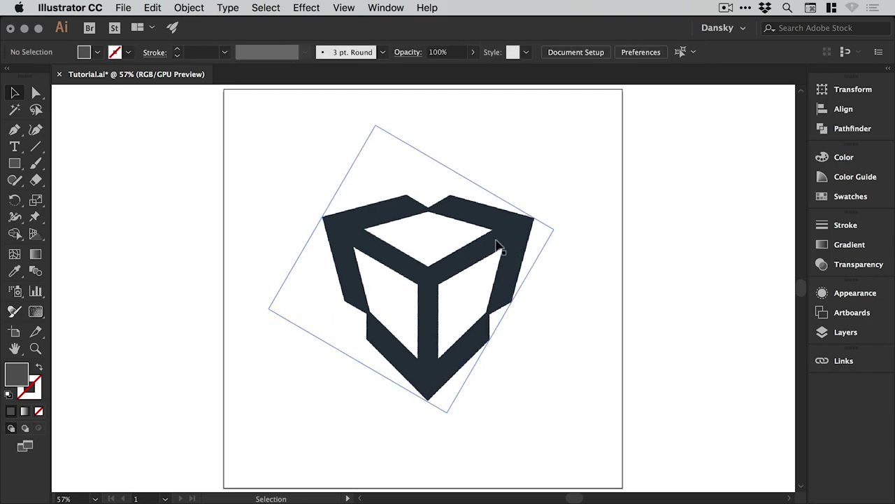
{"action": "left_click", "coordinate": [500, 246]}
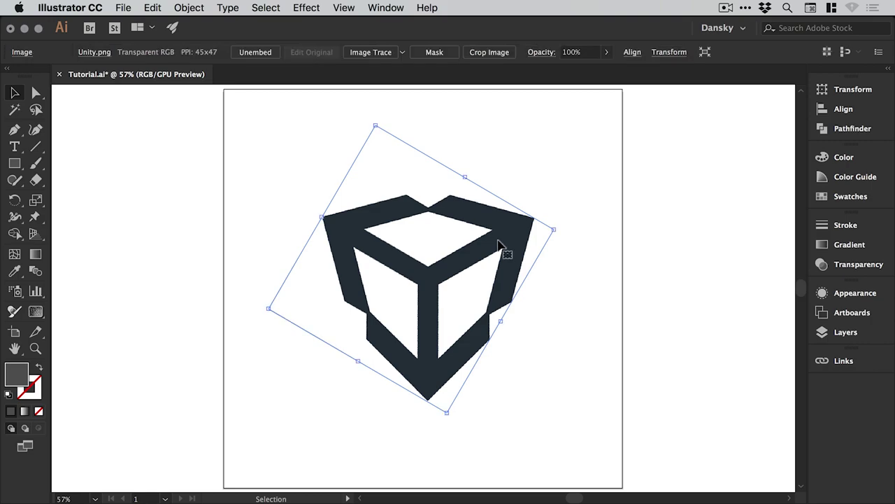
{"action": "left_click", "coordinate": [194, 8]}
{"action": "mouse_move", "coordinate": [207, 87]}
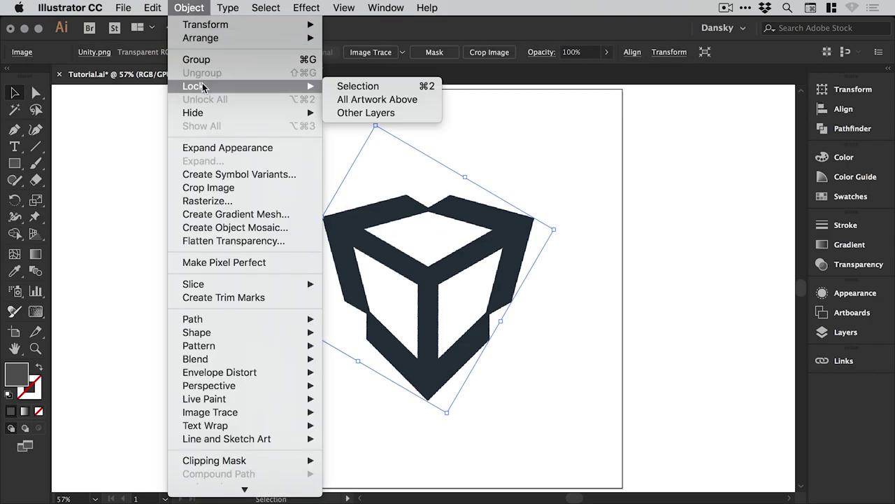
{"action": "left_click", "coordinate": [392, 87]}
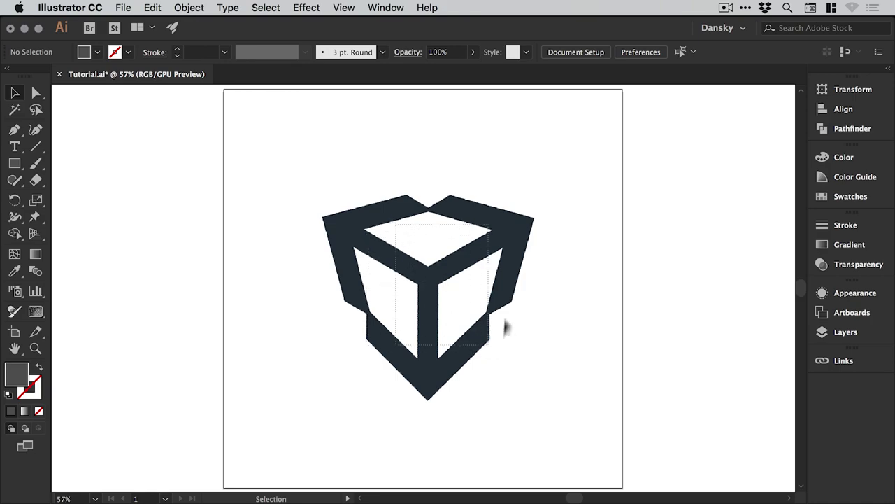
- Zoom in to 100% on the locked logo
{"action": "key", "text": "z"}
{"action": "left_click", "coordinate": [454, 280]}
{"action": "left_click", "coordinate": [448, 290]}
{"action": "left_click_drag", "start_coordinate": [427, 292], "coordinate": [411, 273]}
{"action": "key", "text": "v"}
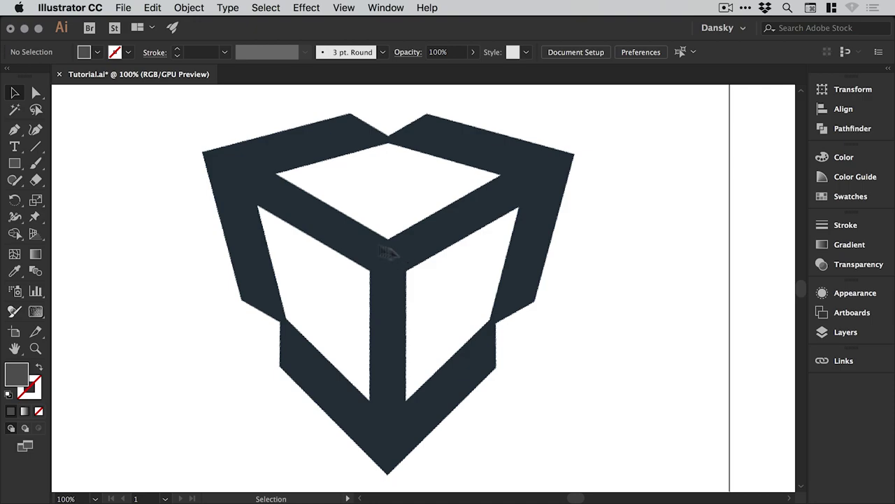
- Draw a four-corner test Pen path over the left band, then undo it
{"action": "left_click", "coordinate": [14, 129]}
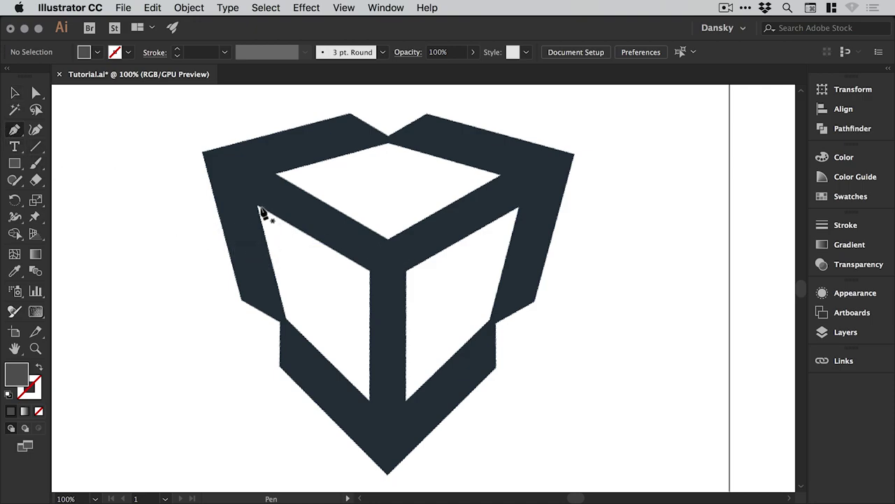
{"action": "left_click", "coordinate": [257, 206]}
{"action": "left_click", "coordinate": [285, 318]}
{"action": "left_click", "coordinate": [370, 399]}
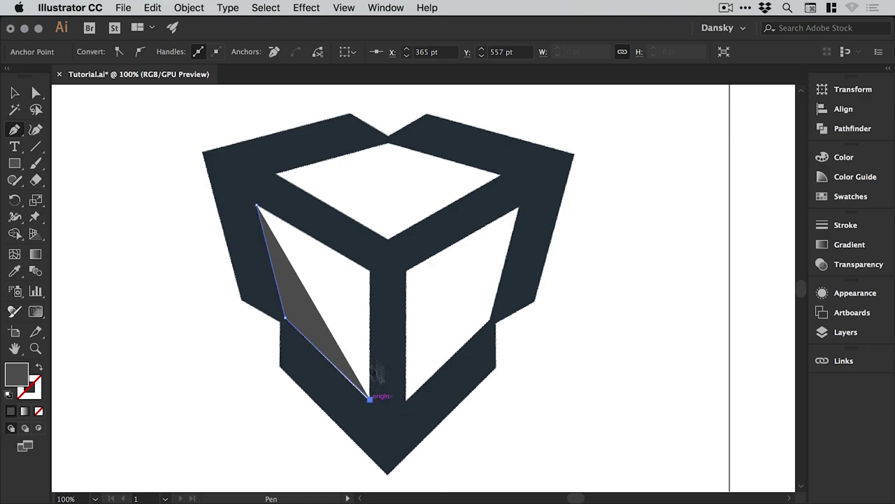
{"action": "left_click", "coordinate": [370, 270]}
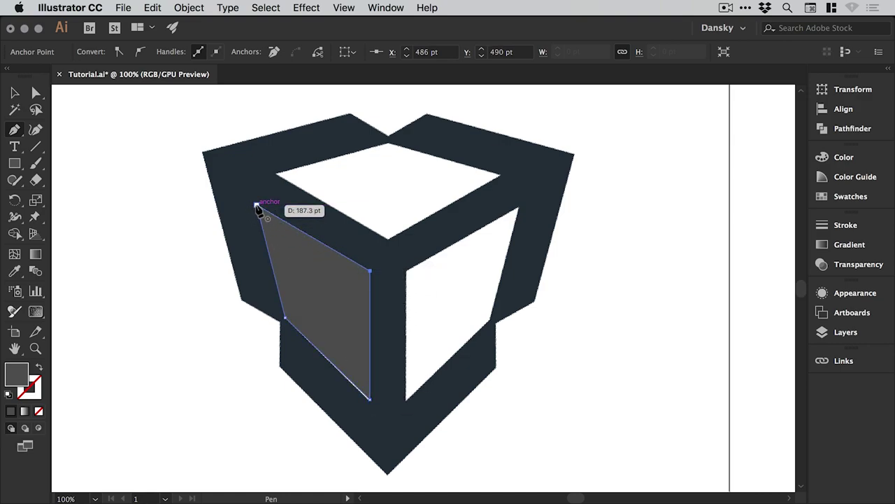
{"action": "key", "text": "super+z"}
{"action": "key", "text": "super+z"}
{"action": "key", "text": "super+z"}
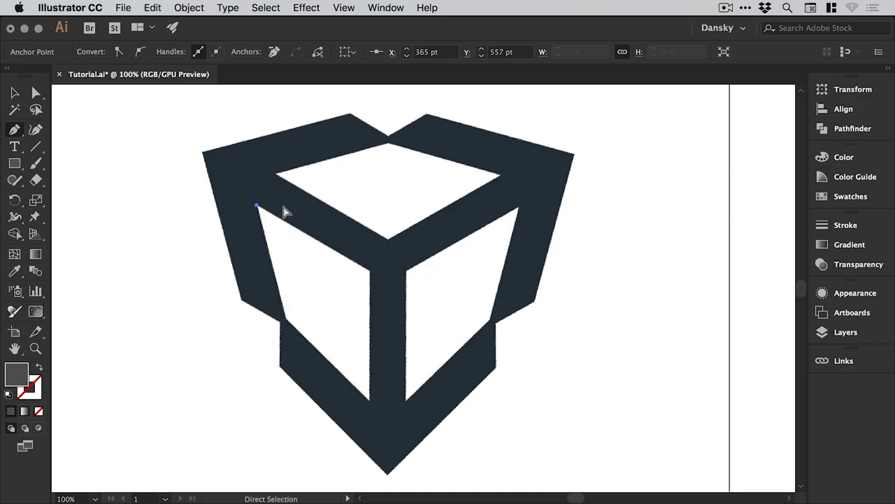
{"action": "key", "text": "super+z"}
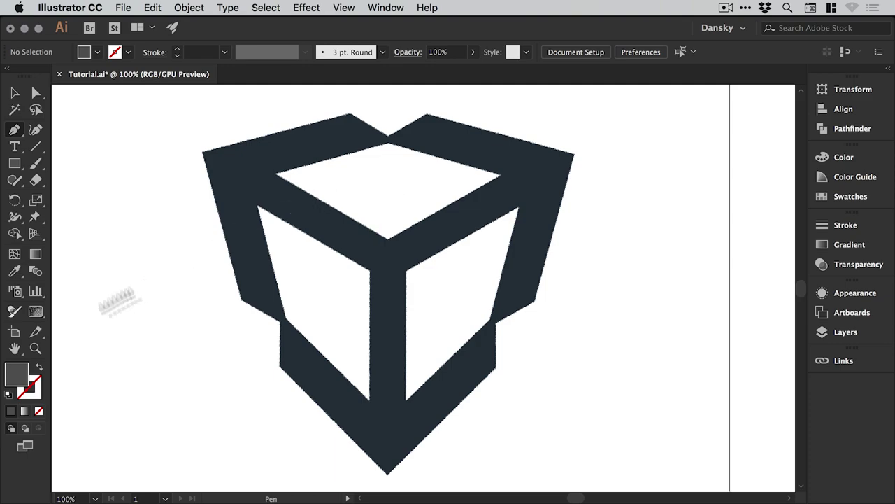
- Try the fill Color Picker, fill/stroke swap and Color Guide panel without keeping any change
{"action": "double_click", "coordinate": [18, 376]}
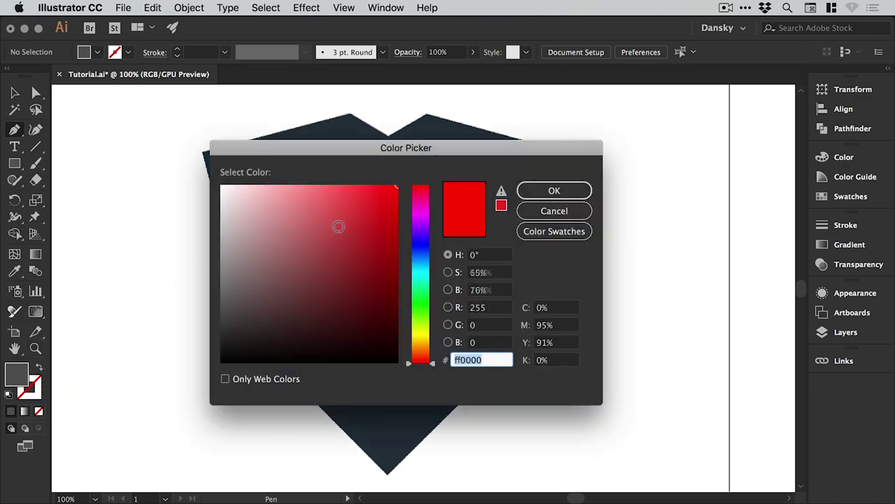
{"action": "left_click", "coordinate": [557, 191]}
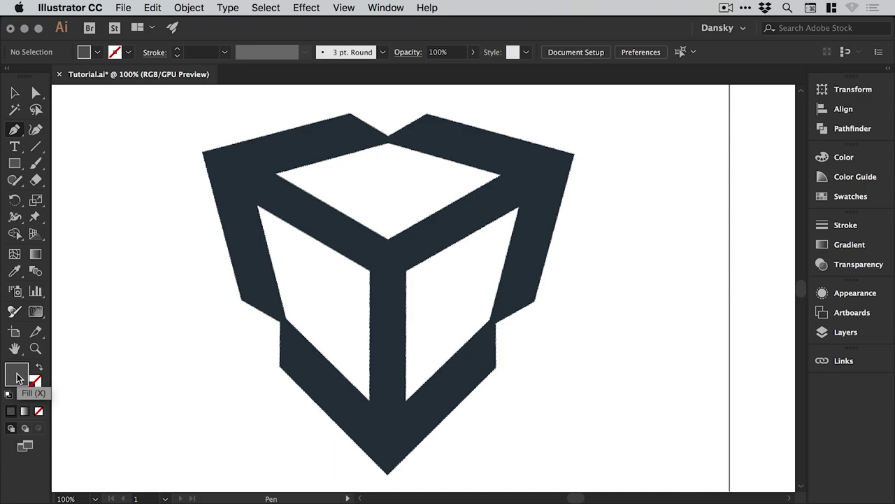
{"action": "key", "text": "x"}
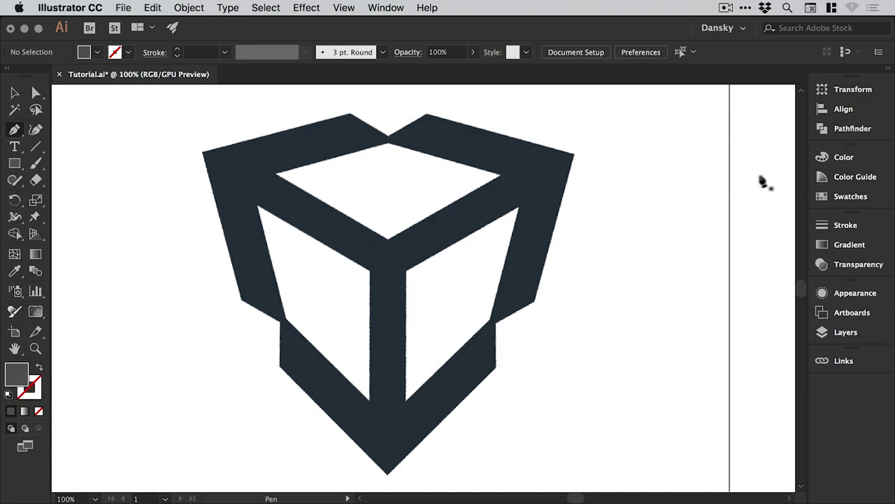
{"action": "left_click", "coordinate": [854, 179]}
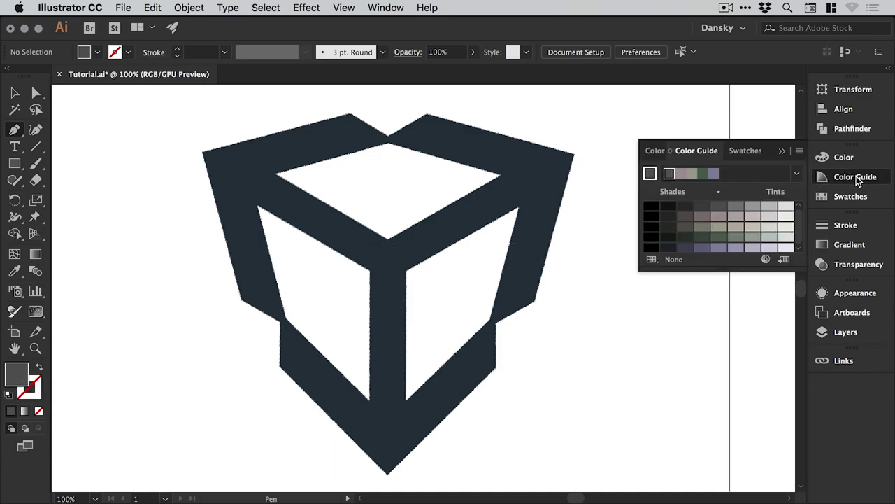
{"action": "left_click", "coordinate": [857, 181]}
{"action": "left_click", "coordinate": [387, 8]}
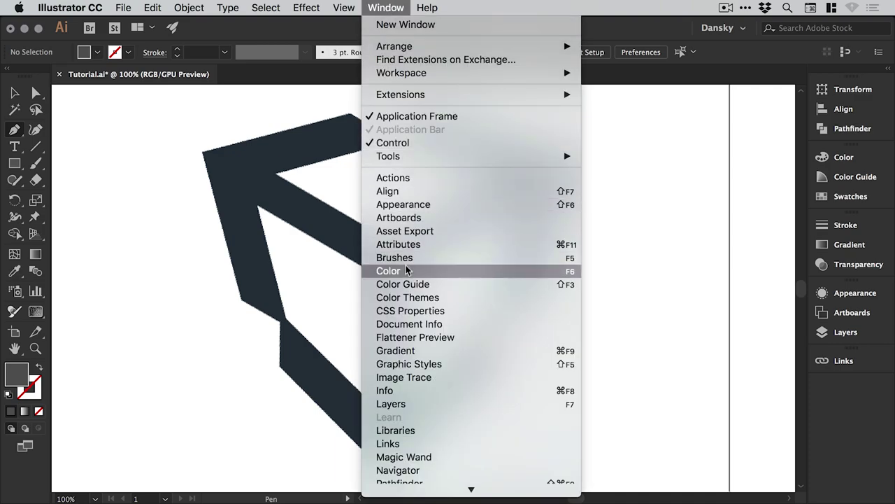
{"action": "left_click", "coordinate": [404, 283]}
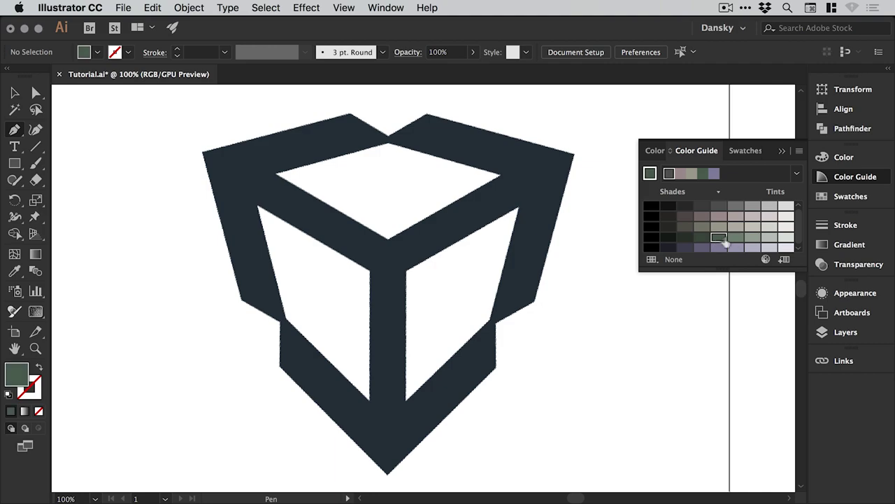
{"action": "left_click", "coordinate": [856, 177]}
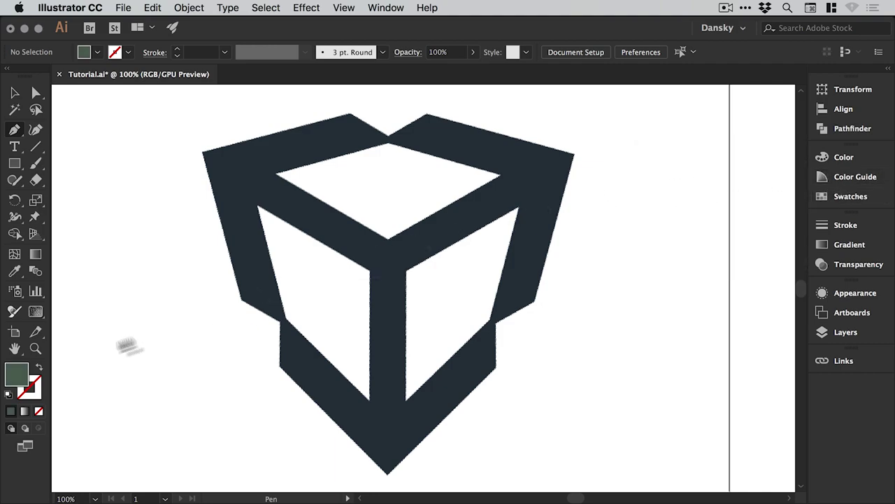
- Set the fill colour to bright red ff1515 in the Color Picker
{"action": "double_click", "coordinate": [16, 376]}
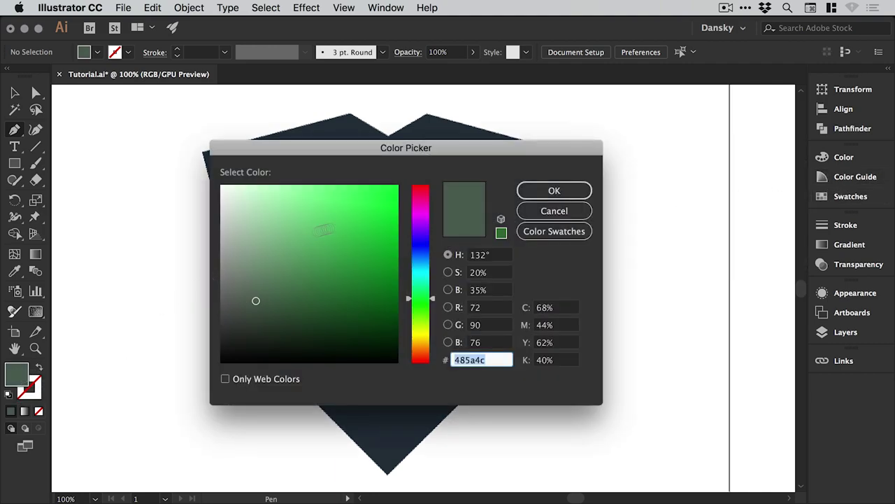
{"action": "left_click", "coordinate": [420, 189]}
{"action": "left_click_drag", "start_coordinate": [378, 205], "coordinate": [385, 182]}
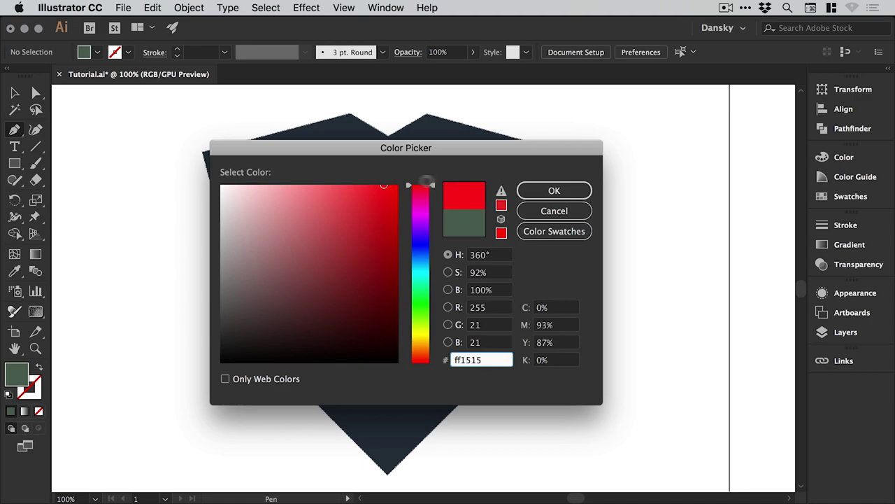
{"action": "left_click", "coordinate": [538, 197]}
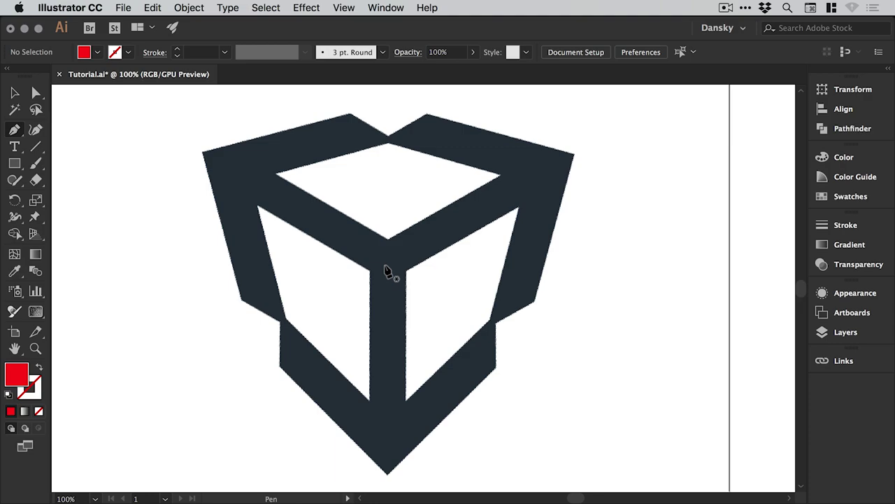
- At 150% zoom, pen-trace six corners around the lower-left band and central bar, closing on the start
{"action": "key", "text": "super+equal"}
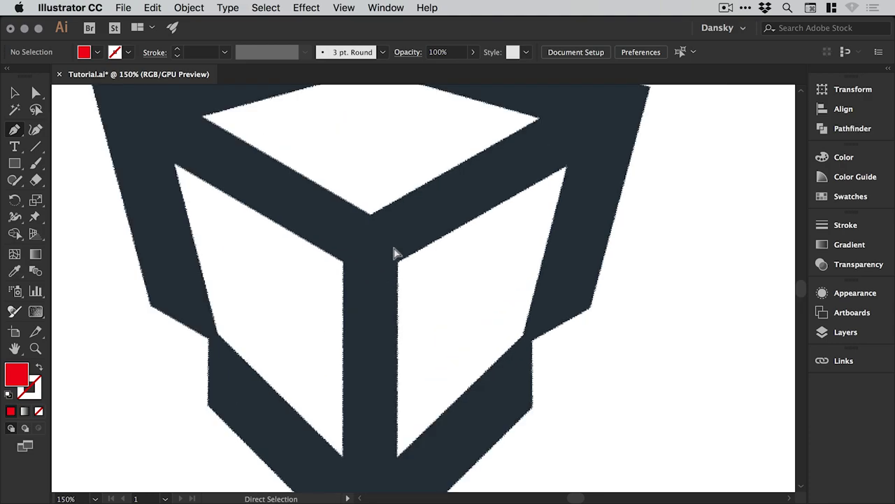
{"action": "scroll", "coordinate": [385, 259], "scroll_direction": "left", "scroll_amount": 3}
{"action": "scroll", "coordinate": [385, 260], "scroll_direction": "down", "scroll_amount": 2}
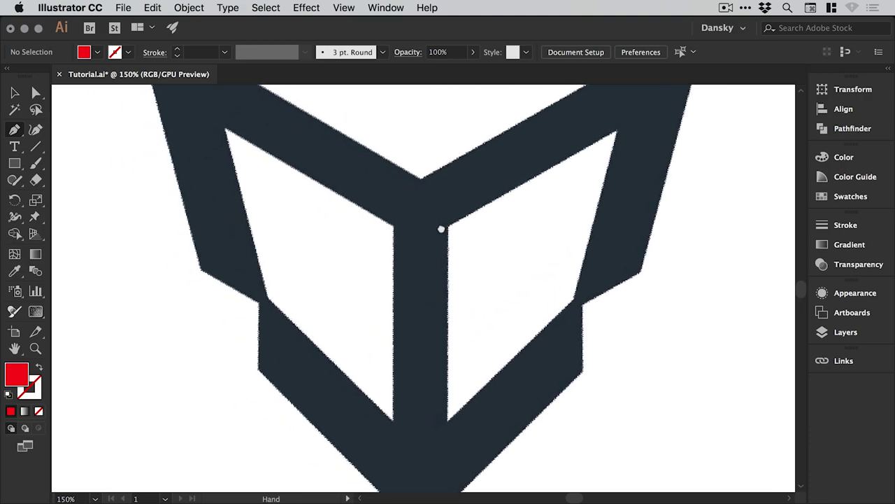
{"action": "left_click", "coordinate": [393, 226]}
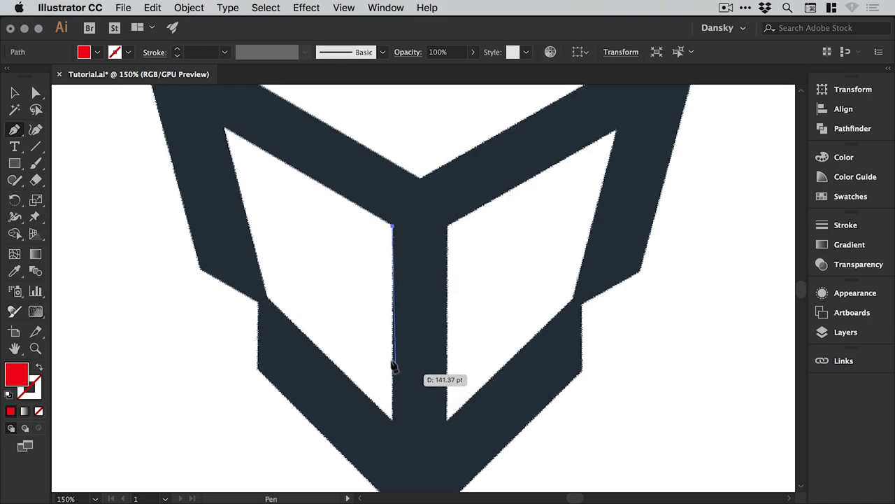
{"action": "left_click", "coordinate": [393, 421]}
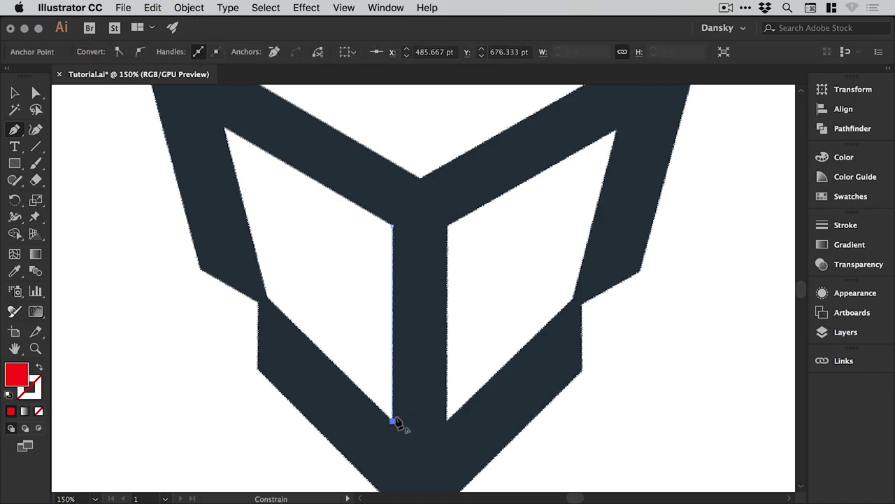
{"action": "left_click", "coordinate": [260, 287]}
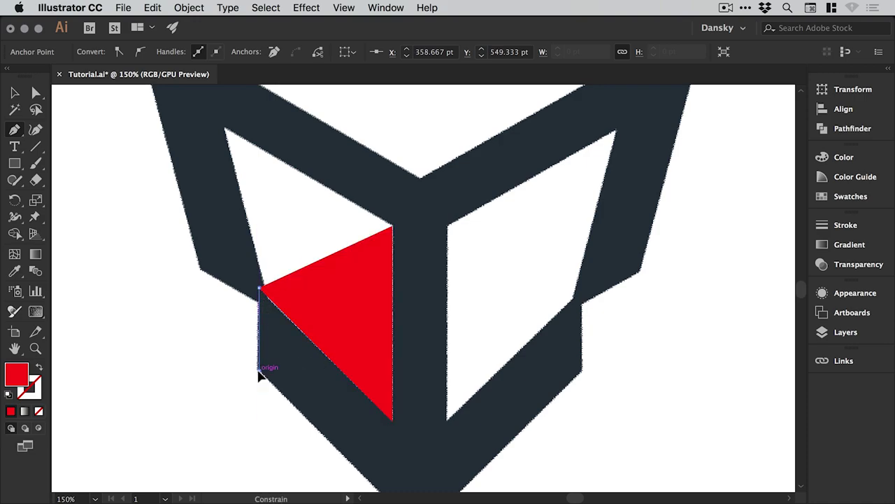
{"action": "left_click", "coordinate": [260, 371]}
{"action": "left_click_drag", "start_coordinate": [360, 372], "coordinate": [338, 292]}
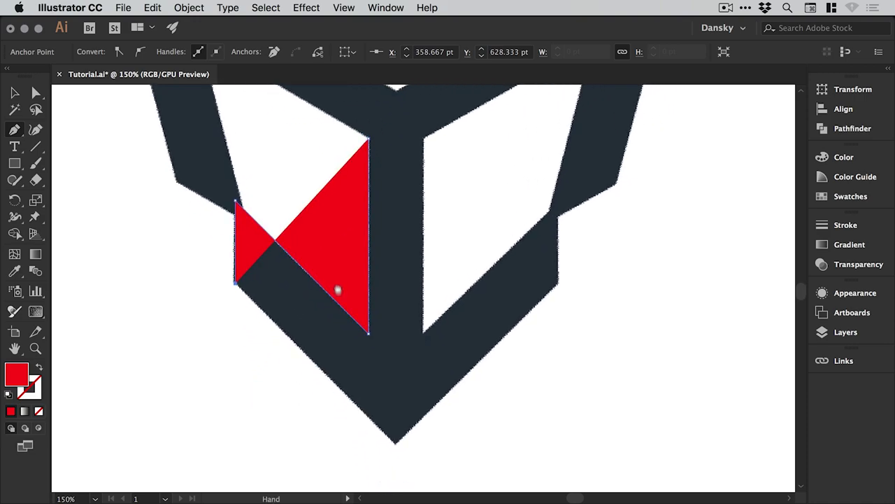
{"action": "left_click", "coordinate": [396, 444]}
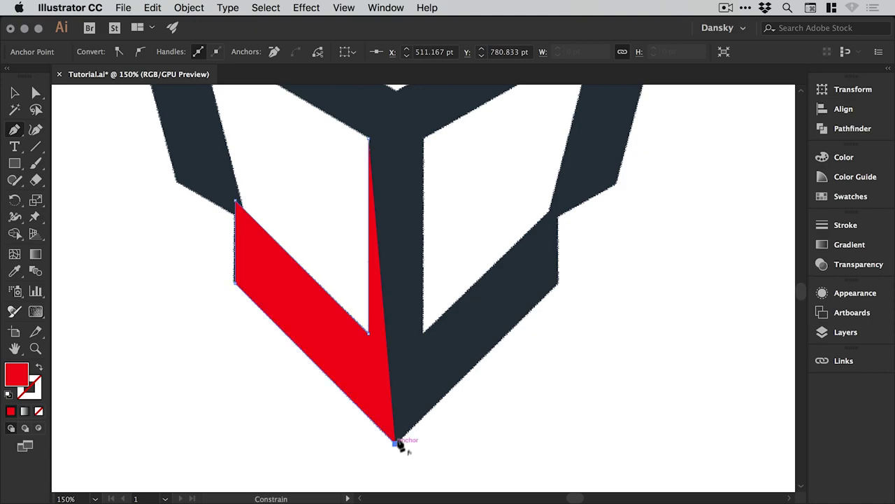
{"action": "left_click", "coordinate": [396, 139]}
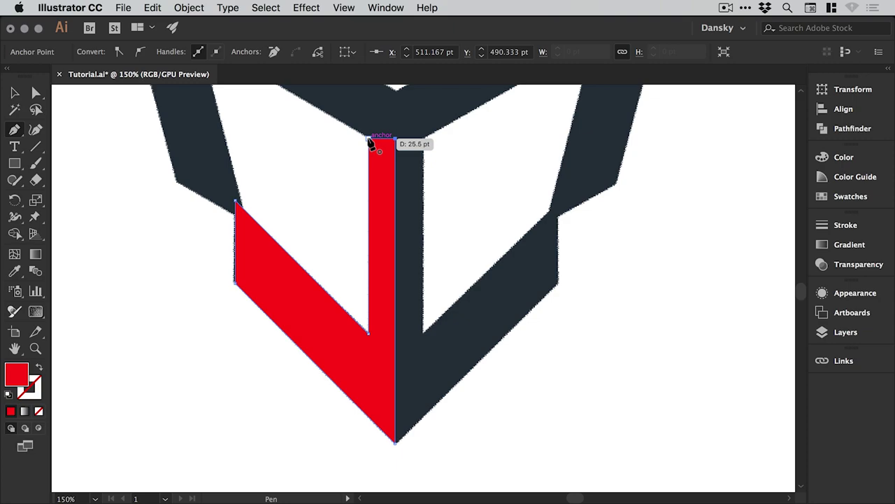
{"action": "left_click", "coordinate": [369, 139]}
{"action": "left_click", "coordinate": [14, 92]}
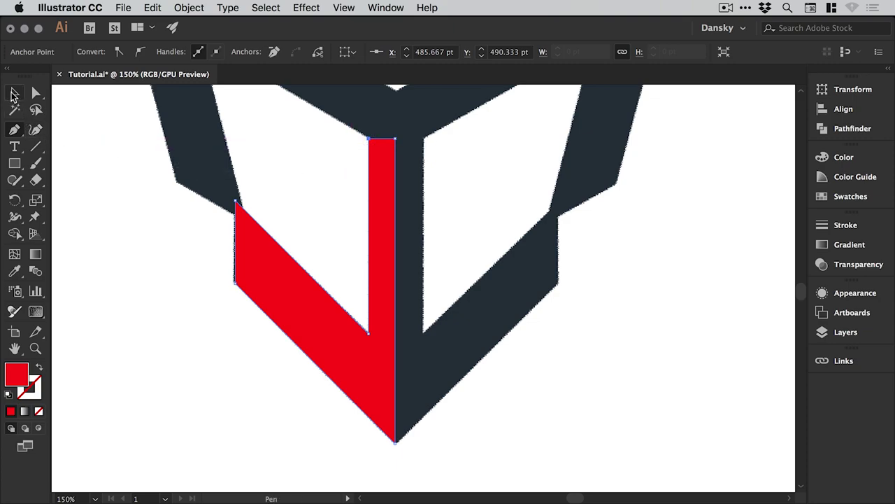
{"action": "left_click", "coordinate": [292, 143]}
- Zoom to 300% and pan to centre the cube's Y junction above the red bar
{"action": "scroll", "coordinate": [303, 136], "scroll_direction": "up", "scroll_amount": 10}
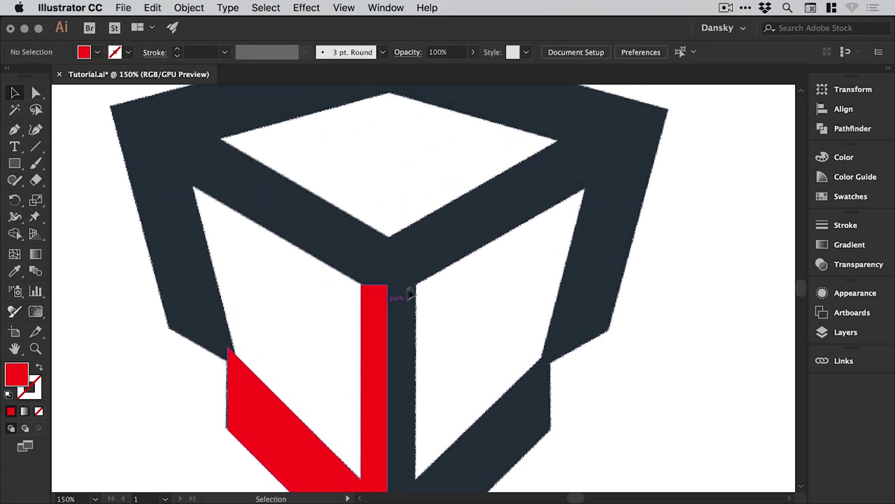
{"action": "key", "text": "z"}
{"action": "scroll", "coordinate": [410, 238], "scroll_direction": "down", "scroll_amount": 2}
{"action": "key", "text": "v"}
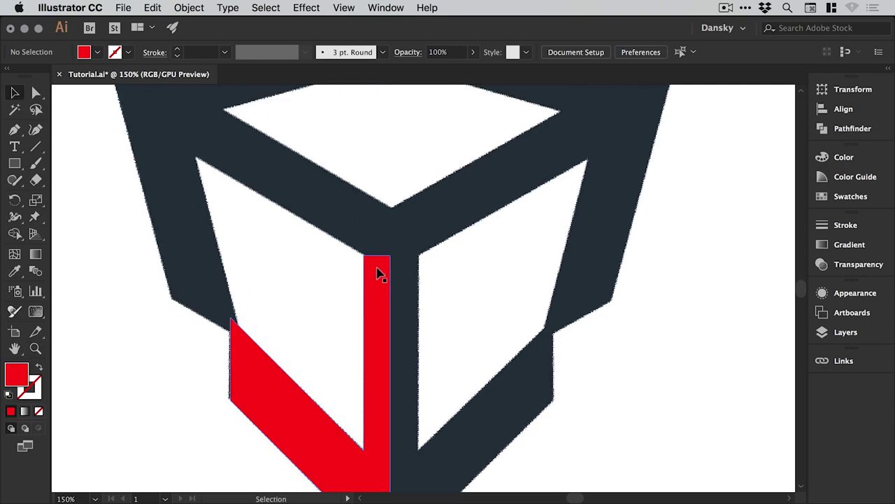
{"action": "left_click_drag", "start_coordinate": [380, 259], "coordinate": [385, 279]}
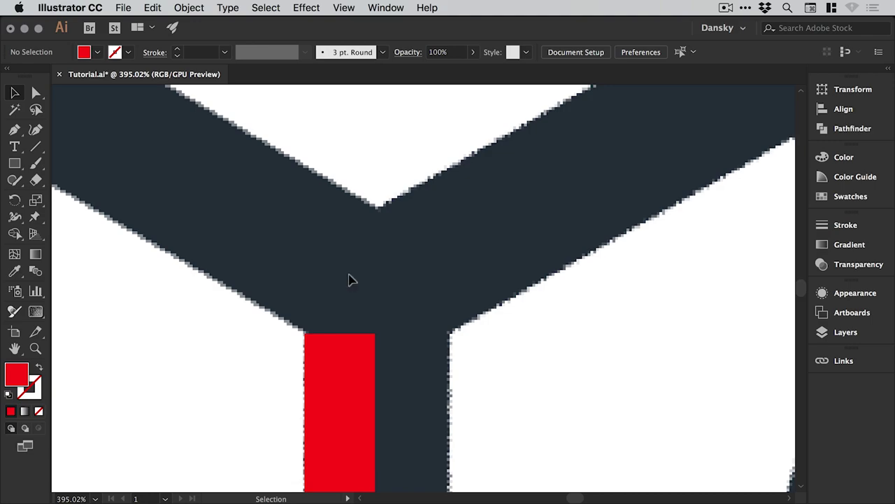
{"action": "key", "text": "super+minus"}
{"action": "key", "text": "super+minus"}
{"action": "key", "text": "super+minus"}
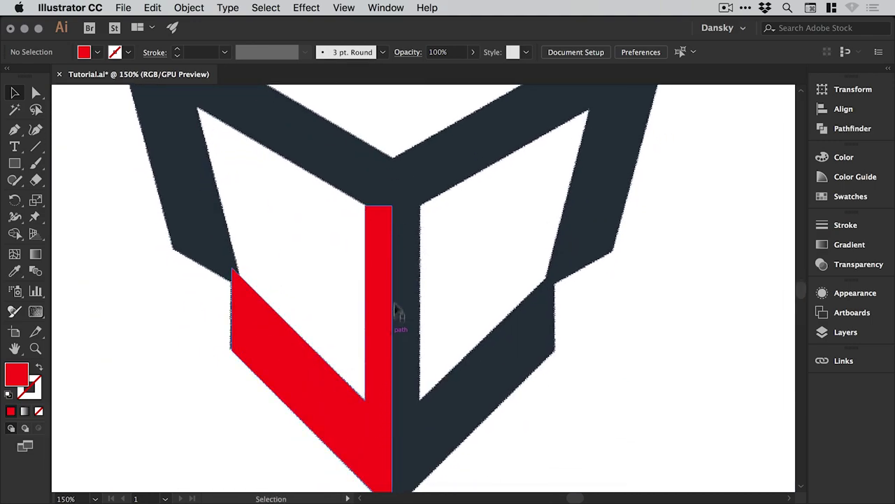
{"action": "scroll", "coordinate": [395, 308], "scroll_direction": "up", "scroll_amount": 5}
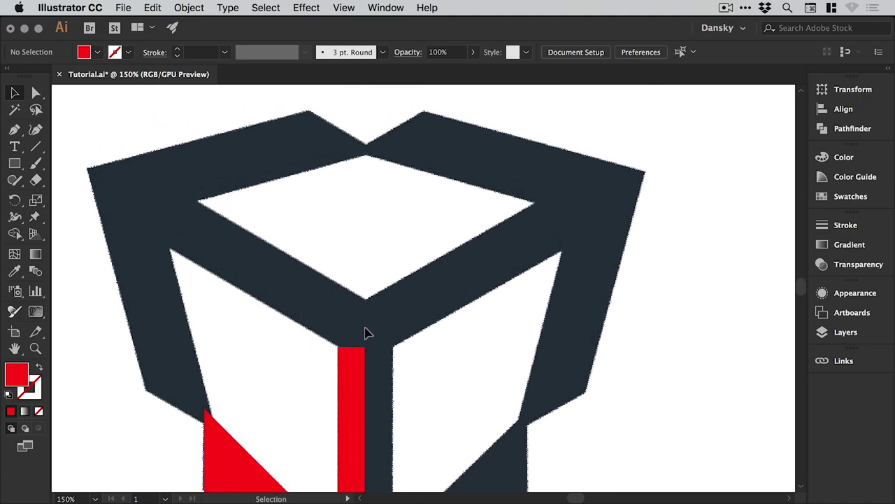
{"action": "key", "text": "super+space"}
{"action": "left_click", "coordinate": [371, 322]}
{"action": "left_click", "coordinate": [412, 297]}
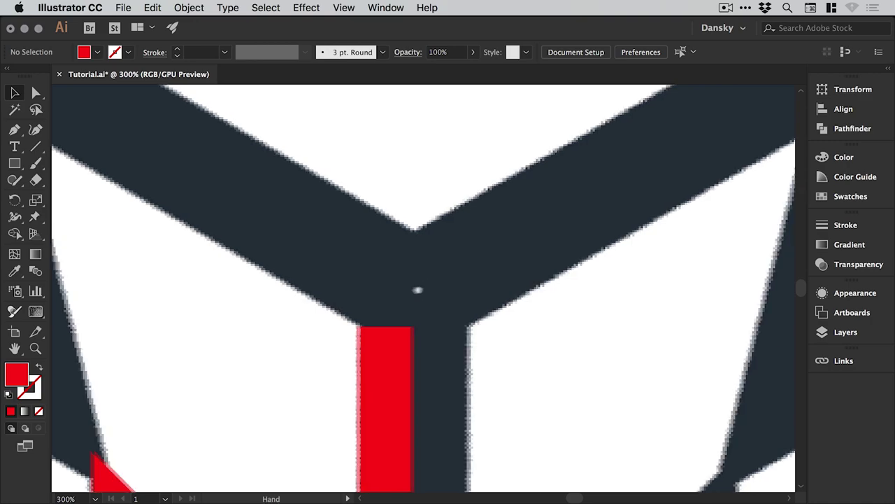
{"action": "left_click_drag", "start_coordinate": [418, 290], "coordinate": [392, 295]}
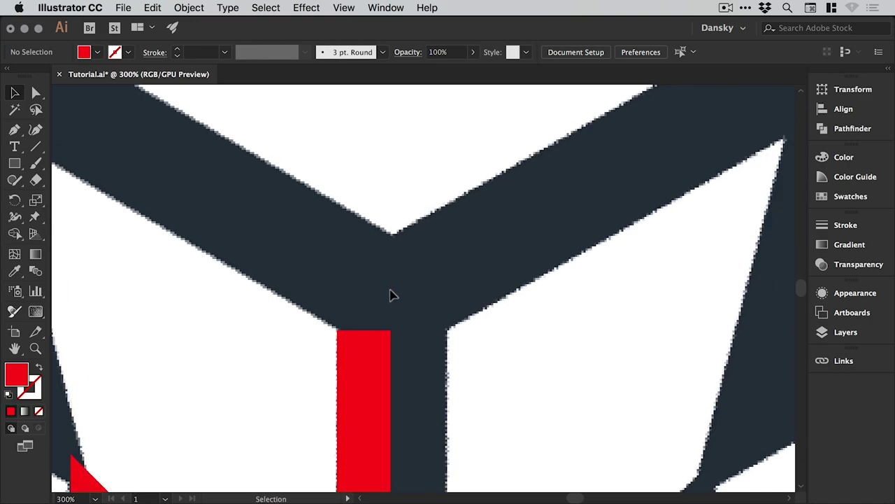
- Draw the upper-left diagonal guide line to the junction with a 0.5 pt red stroke and no fill
{"action": "left_click", "coordinate": [14, 131]}
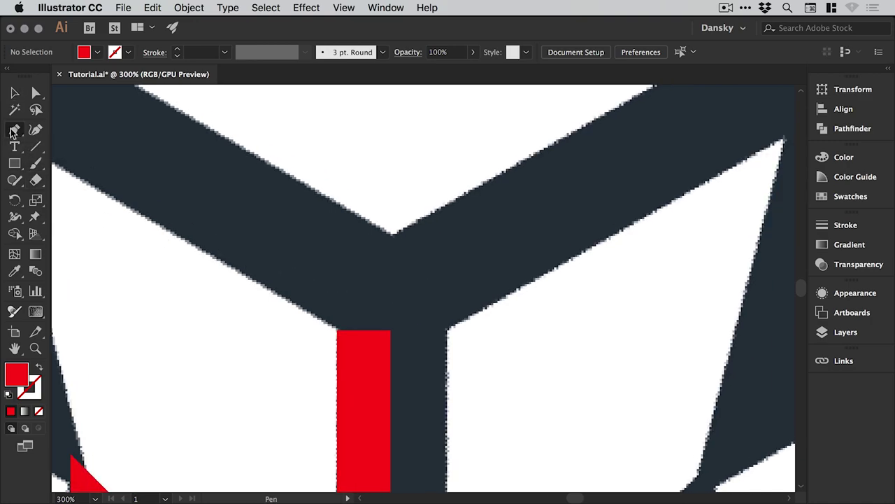
{"action": "left_click", "coordinate": [144, 151]}
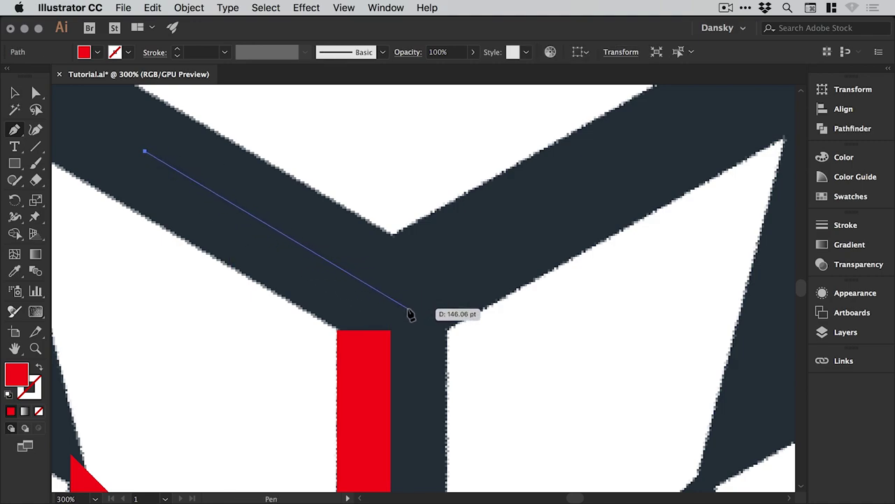
{"action": "left_click", "coordinate": [413, 309]}
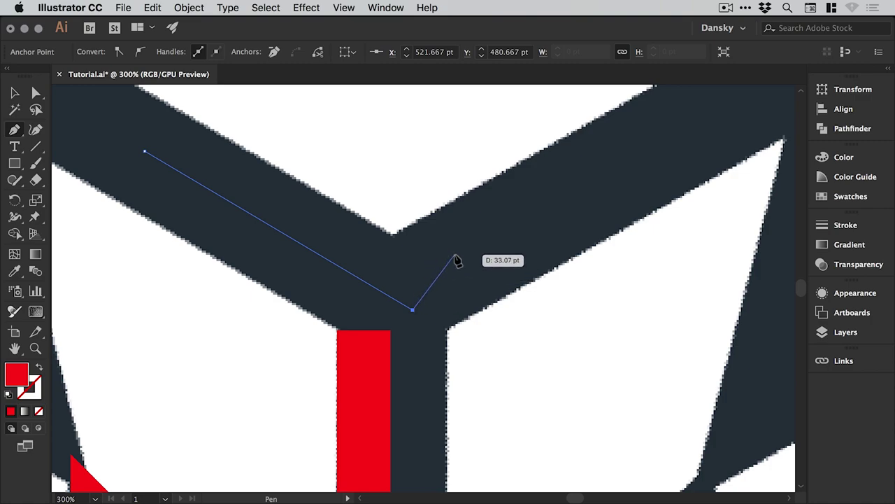
{"action": "key", "text": "Escape"}
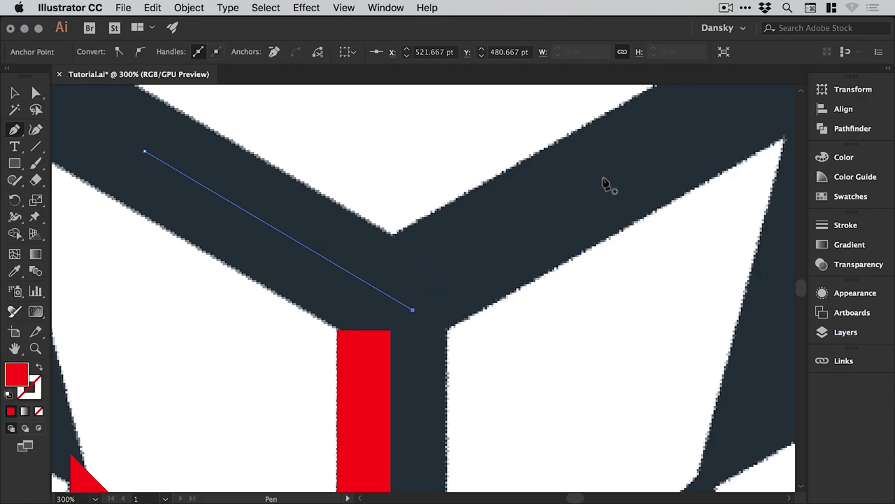
{"action": "key", "text": "v"}
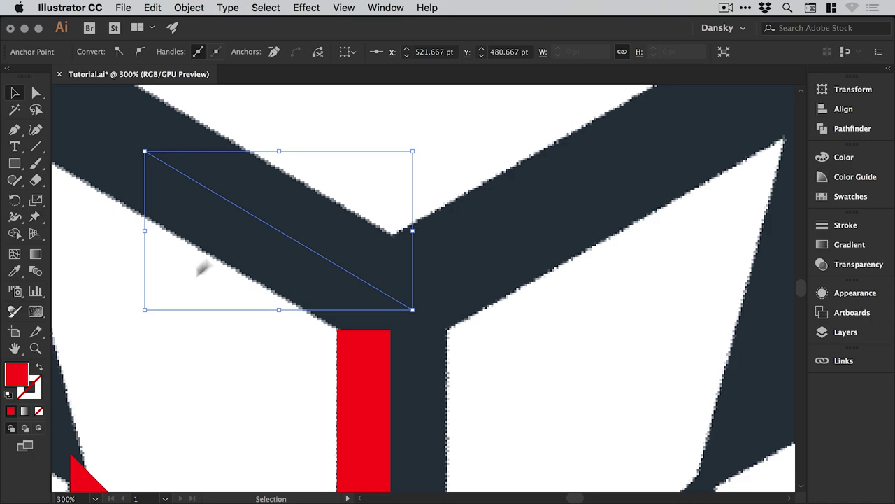
{"action": "left_click", "coordinate": [40, 371]}
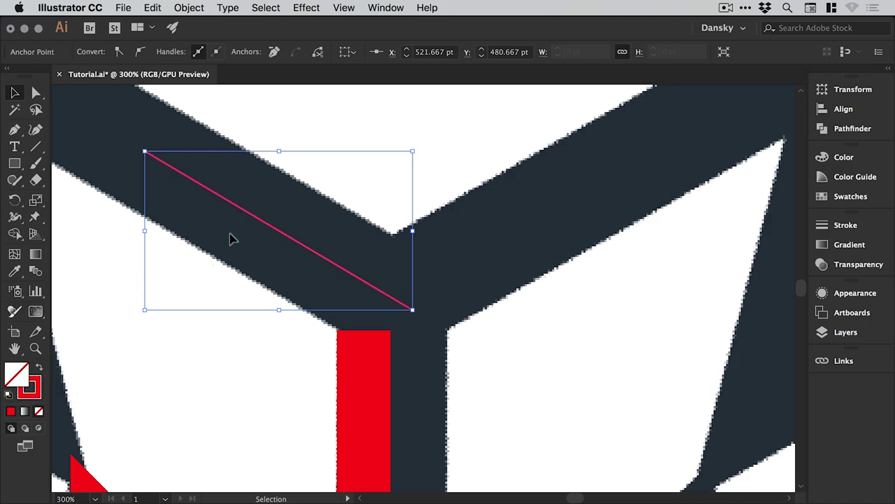
{"action": "left_click", "coordinate": [14, 129]}
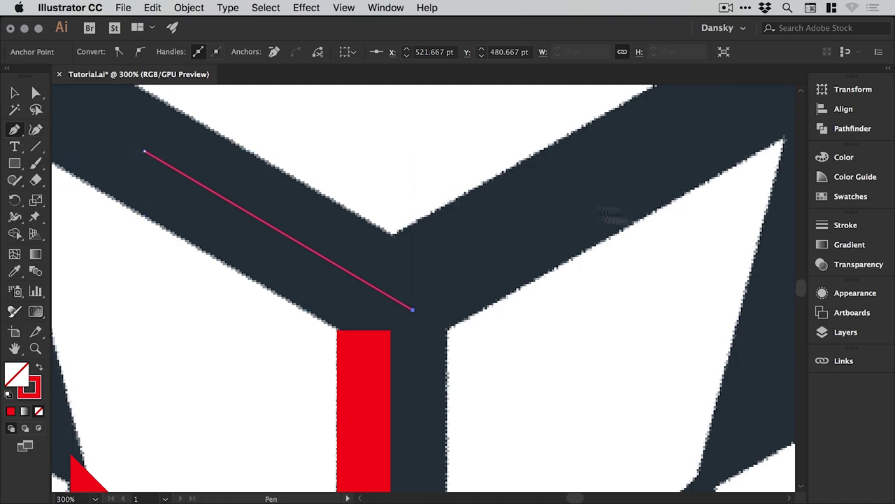
{"action": "left_click", "coordinate": [846, 224]}
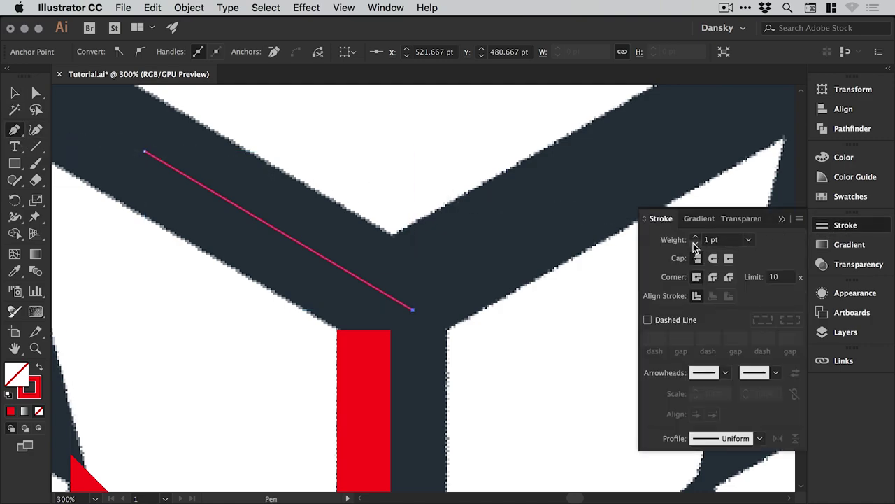
{"action": "left_click", "coordinate": [844, 225]}
- Draw the upper-right diagonal and the vertical guide line through the junction
{"action": "left_click", "coordinate": [635, 158]}
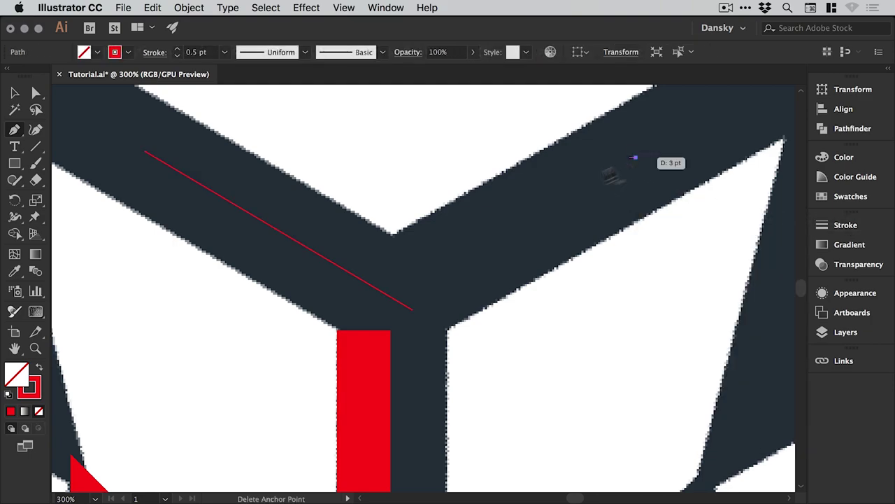
{"action": "left_click", "coordinate": [224, 394]}
{"action": "left_click_drag", "start_coordinate": [224, 396], "coordinate": [160, 354]}
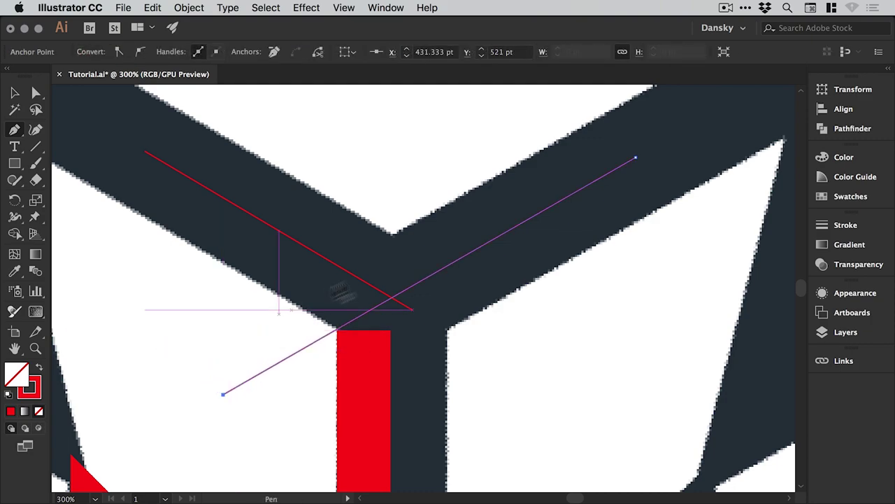
{"action": "key", "text": "super+shift+a"}
{"action": "left_click", "coordinate": [391, 218]}
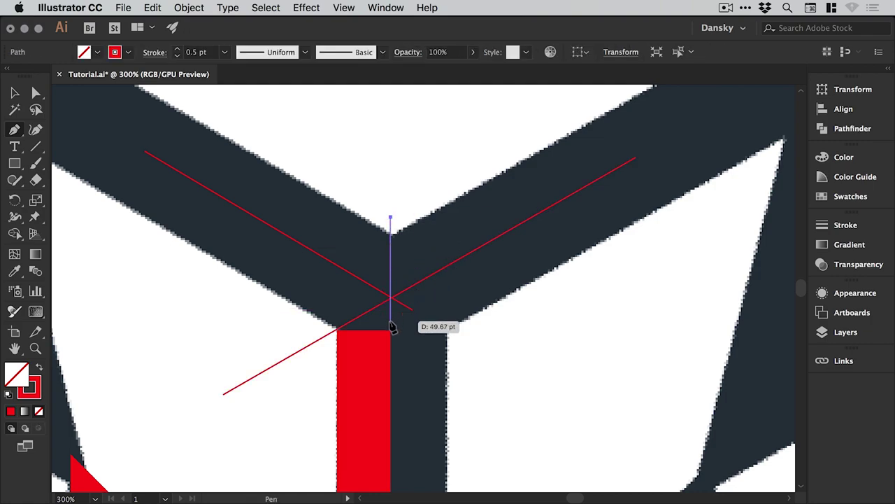
{"action": "left_click", "coordinate": [391, 319]}
{"action": "key", "text": "v"}
{"action": "key", "text": "super+shift+a"}
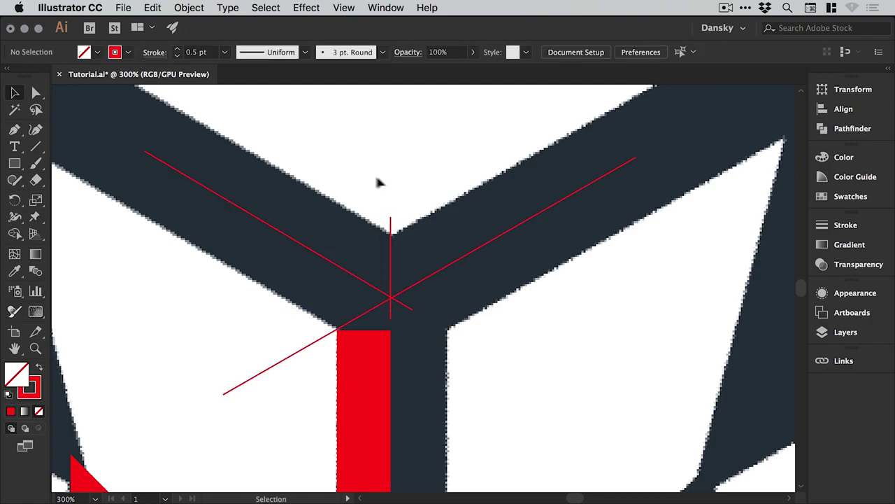
{"action": "scroll", "coordinate": [410, 205], "scroll_direction": "down", "scroll_amount": 3}
- Zoom deep into the crossing and nudge the upper-left diagonal left until all three lines meet
{"action": "key", "text": "z"}
{"action": "left_click_drag", "start_coordinate": [371, 253], "coordinate": [454, 214]}
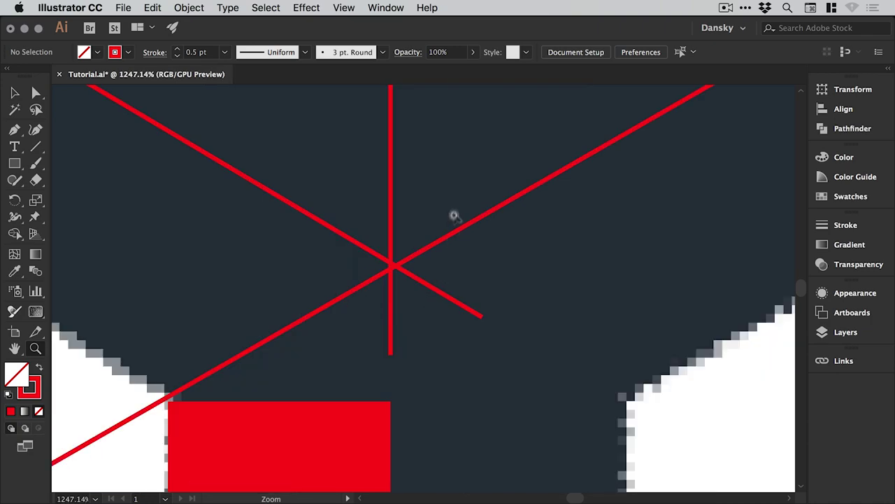
{"action": "key", "text": "v"}
{"action": "key", "text": "z"}
{"action": "key", "text": "v"}
{"action": "left_click_drag", "start_coordinate": [426, 315], "coordinate": [454, 300]}
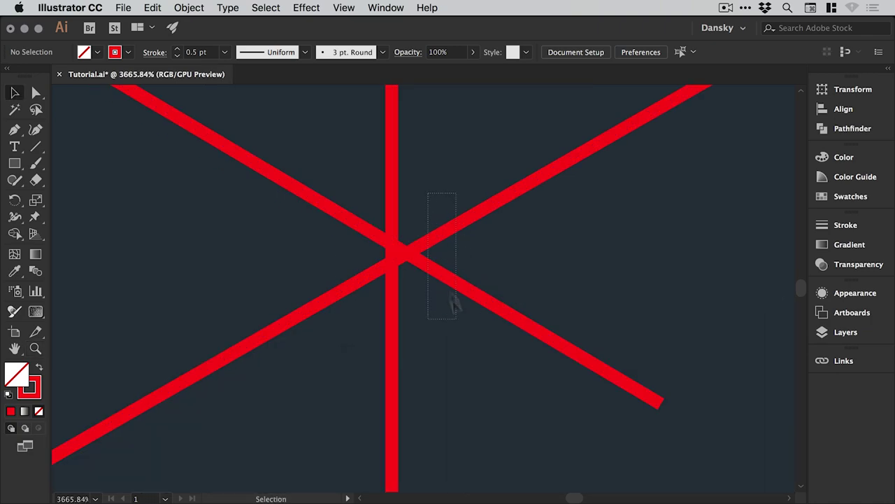
{"action": "left_click_drag", "start_coordinate": [444, 238], "coordinate": [426, 246]}
{"action": "left_click", "coordinate": [443, 184]}
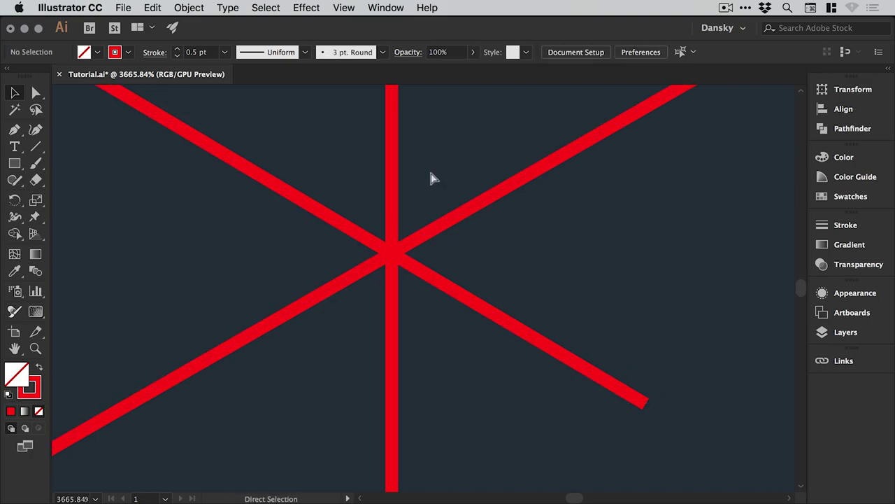
{"action": "key", "text": "super+minus"}
{"action": "key", "text": "super+minus"}
{"action": "key", "text": "super+minus"}
{"action": "key", "text": "super+minus"}
{"action": "key", "text": "super+minus"}
{"action": "key", "text": "super+minus"}
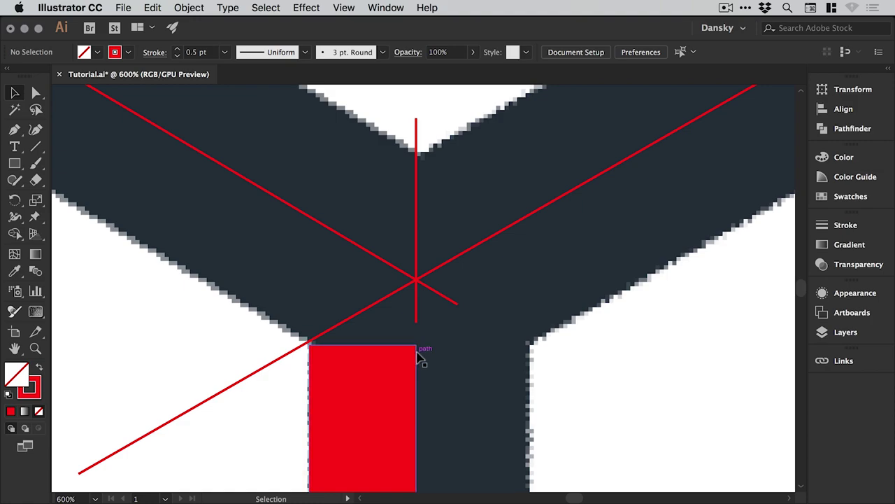
{"action": "key", "text": "super+minus"}
{"action": "key", "text": "super+minus"}
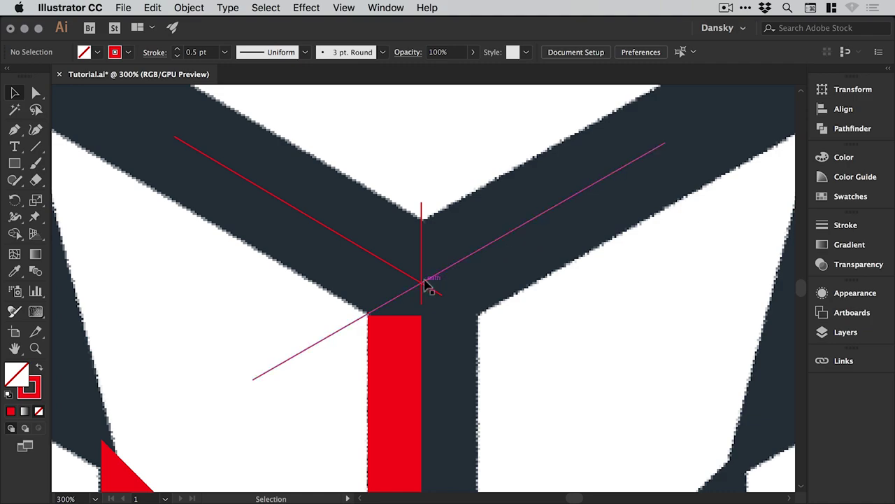
{"action": "left_click_drag", "start_coordinate": [407, 268], "coordinate": [442, 297]}
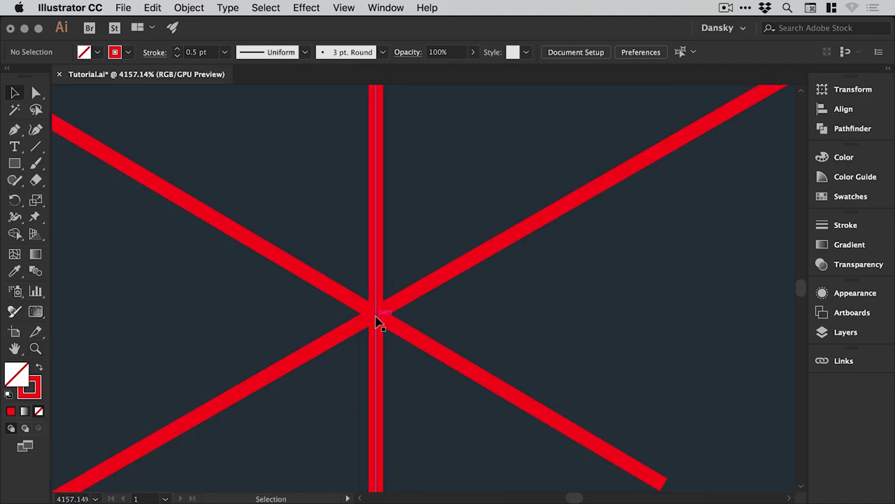
- Switch to Outline view and draw a short horizontal Pen line across the intersection
{"action": "key", "text": "a"}
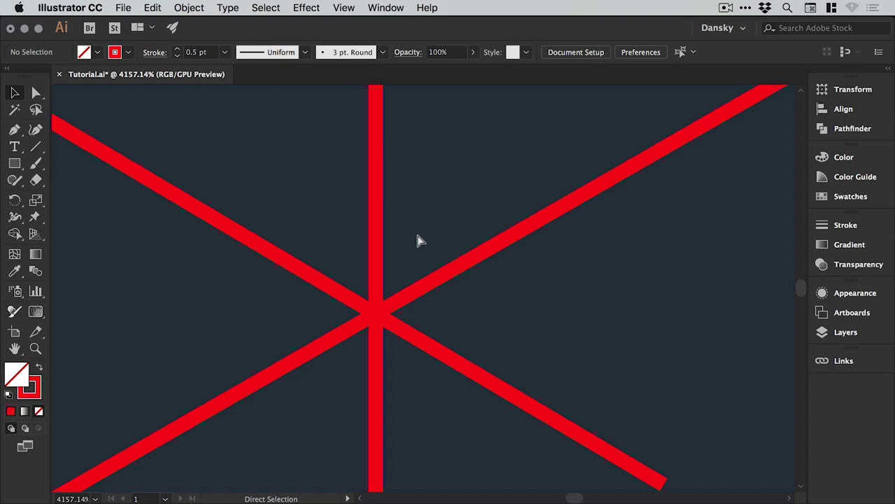
{"action": "key", "text": "super+y"}
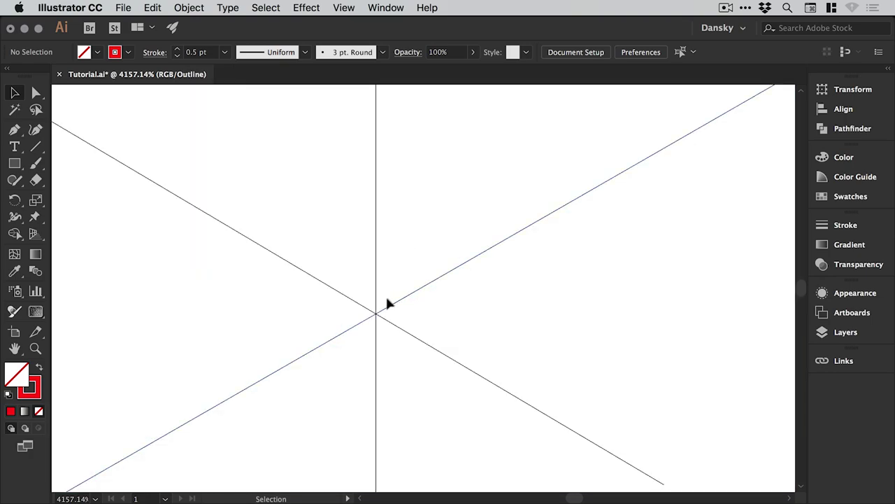
{"action": "key", "text": "z"}
{"action": "key", "text": "v"}
{"action": "left_click_drag", "start_coordinate": [362, 287], "coordinate": [422, 268]}
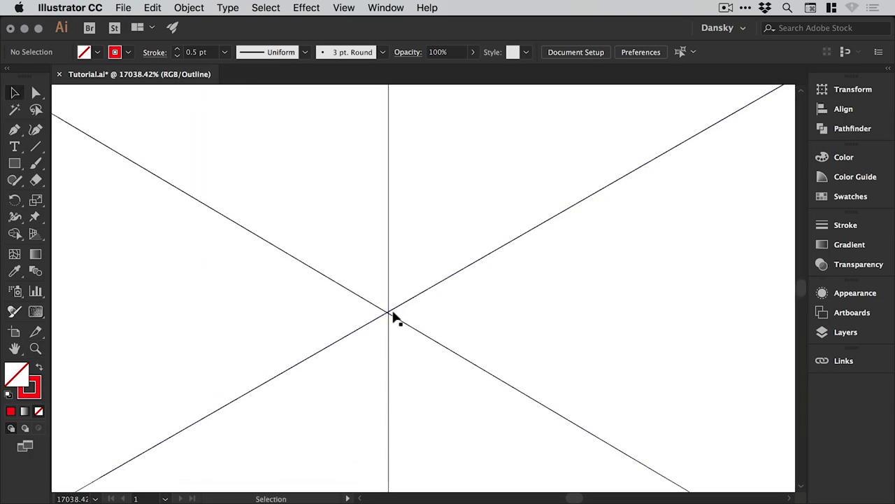
{"action": "left_click", "coordinate": [15, 130]}
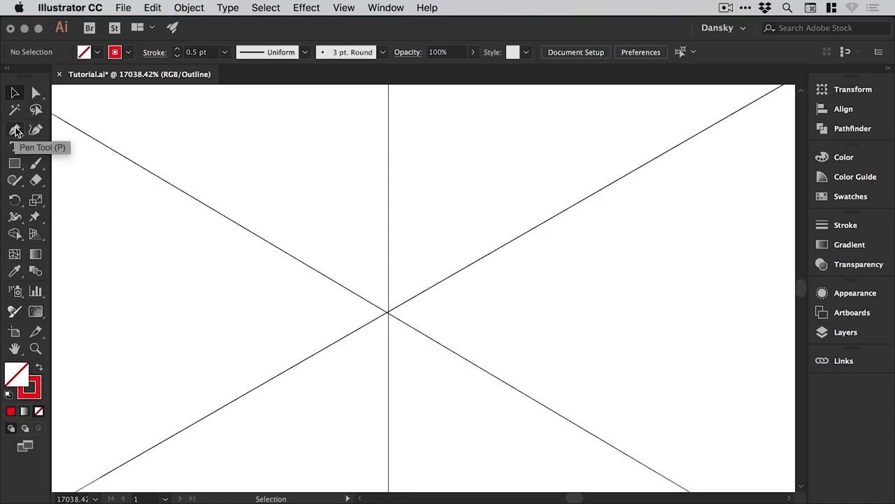
{"action": "left_click", "coordinate": [333, 311]}
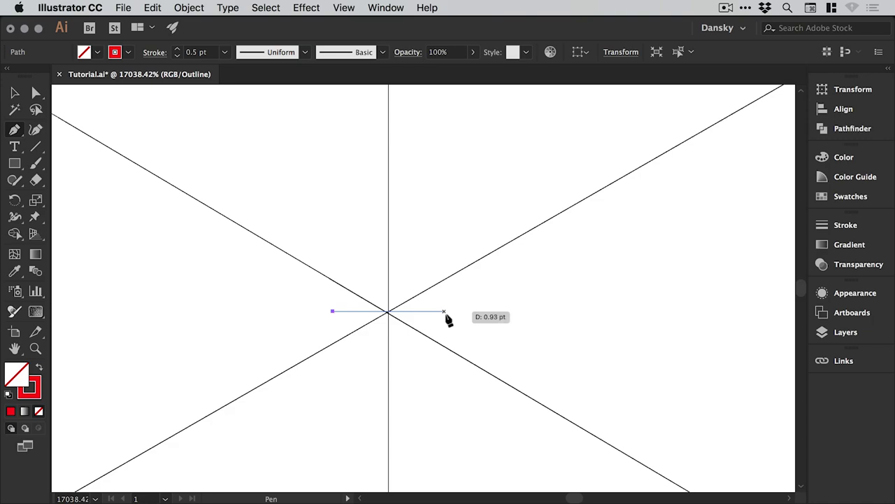
{"action": "left_click", "coordinate": [432, 312]}
- Paste a copy of the short line in place and rotate it 90° to vertical
{"action": "key", "text": "v"}
{"action": "left_click_drag", "start_coordinate": [356, 266], "coordinate": [429, 360]}
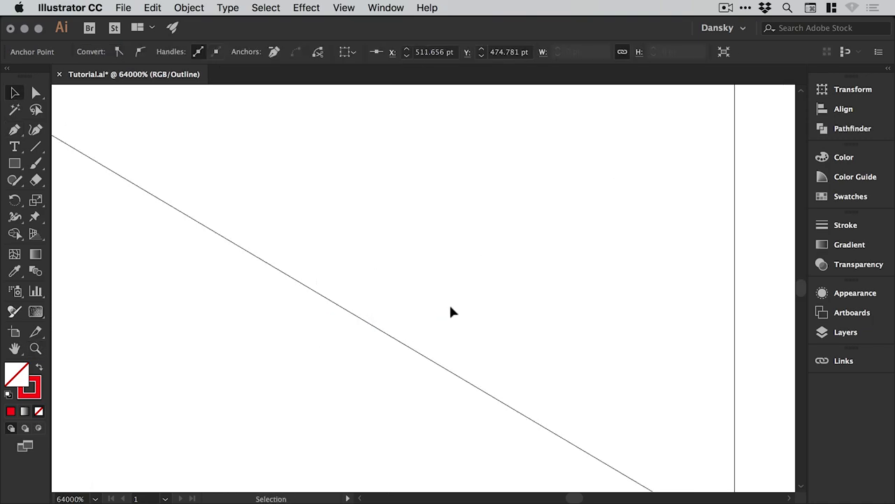
{"action": "scroll", "coordinate": [414, 291], "scroll_direction": "down", "scroll_amount": 3}
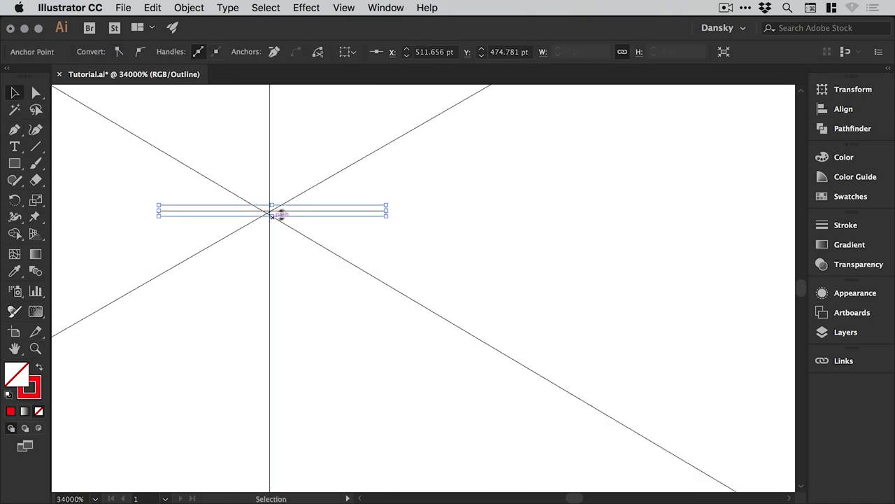
{"action": "left_click", "coordinate": [325, 210]}
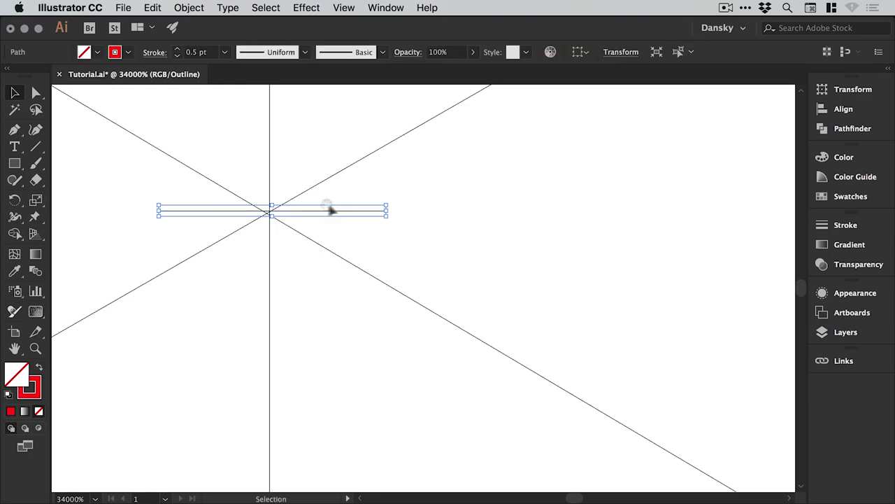
{"action": "left_click_drag", "start_coordinate": [326, 209], "coordinate": [377, 285]}
{"action": "left_click", "coordinate": [152, 7]}
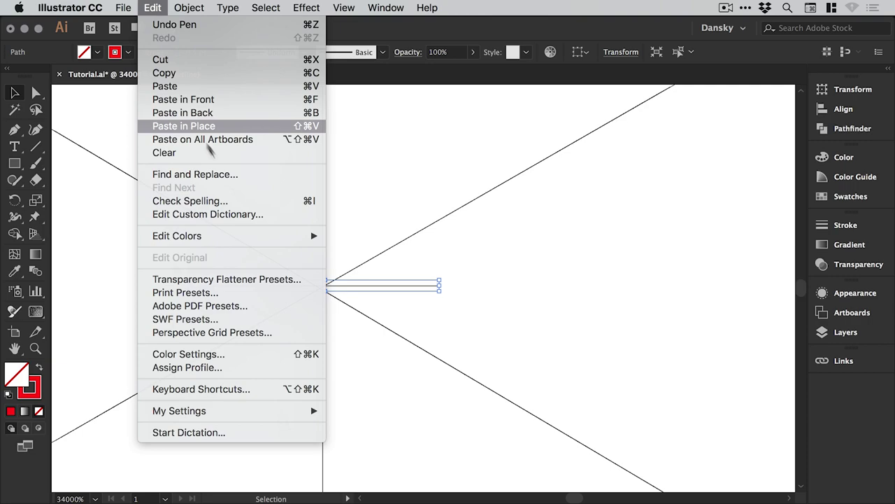
{"action": "left_click", "coordinate": [206, 128]}
{"action": "left_click_drag", "start_coordinate": [207, 274], "coordinate": [346, 200]}
{"action": "left_click", "coordinate": [395, 286], "text": "shift"}
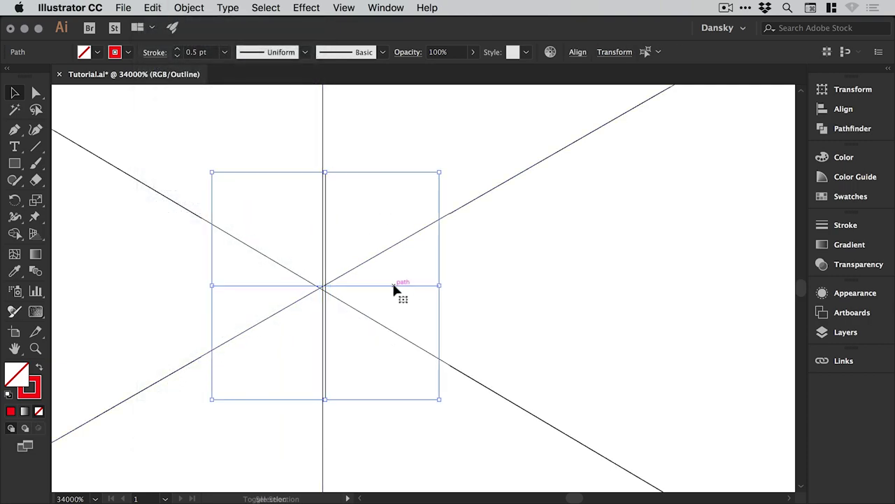
- Snap both short crossing paths onto the exact intersection of the guide lines
{"action": "key", "text": "super+space"}
{"action": "left_click", "coordinate": [378, 308]}
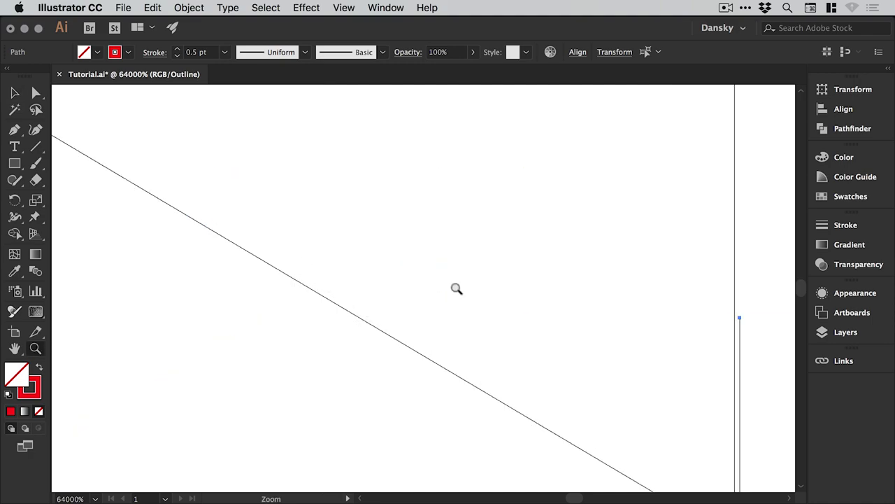
{"action": "left_click_drag", "start_coordinate": [532, 303], "coordinate": [301, 183]}
{"action": "scroll", "coordinate": [301, 183], "scroll_direction": "down", "scroll_amount": 5}
{"action": "scroll", "coordinate": [301, 183], "scroll_direction": "right", "scroll_amount": 5}
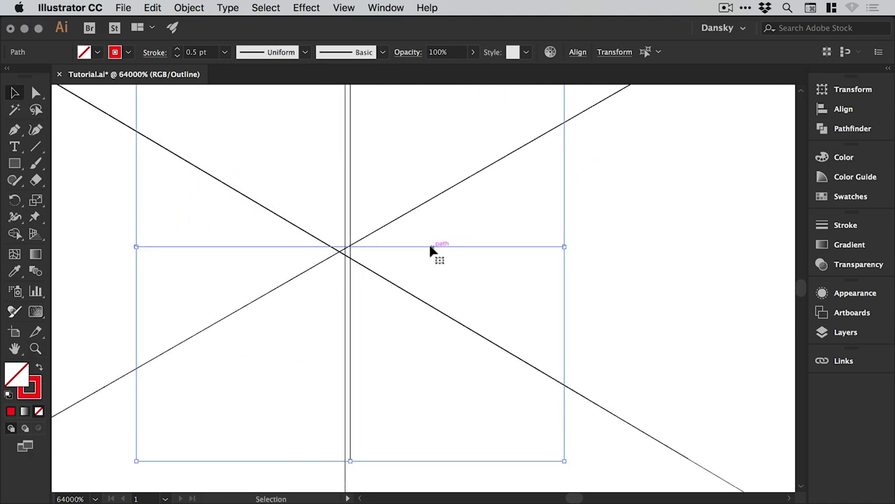
{"action": "left_click_drag", "start_coordinate": [429, 249], "coordinate": [424, 251]}
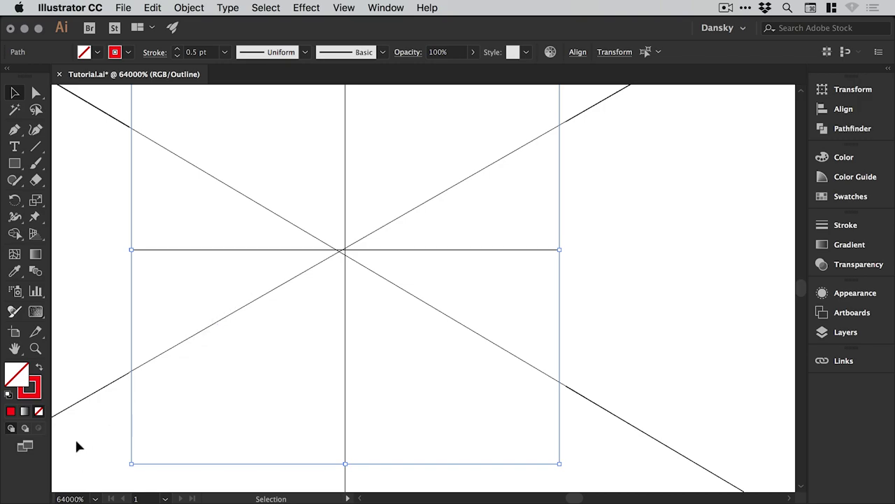
{"action": "key", "text": "super+minus"}
{"action": "key", "text": "super+minus"}
{"action": "key", "text": "super+minus"}
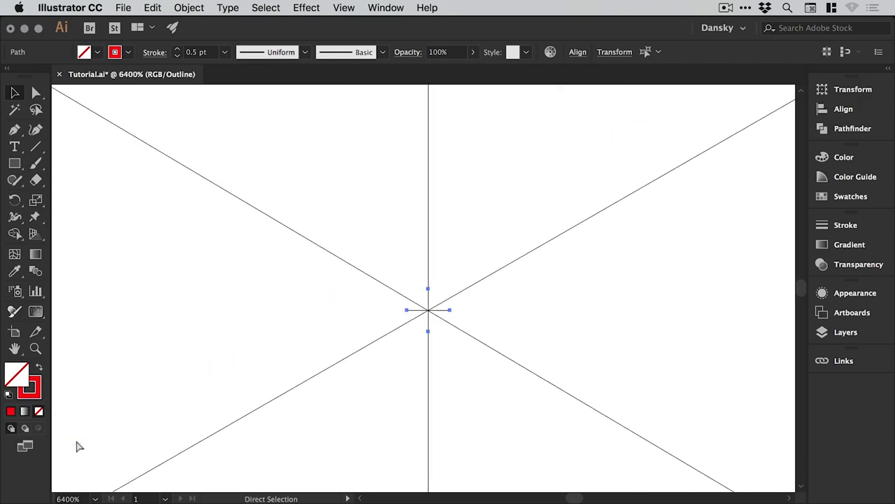
{"action": "key", "text": "super+minus"}
{"action": "key", "text": "super+minus"}
{"action": "key", "text": "super+minus"}
{"action": "key", "text": "super+minus"}
{"action": "key", "text": "super+minus"}
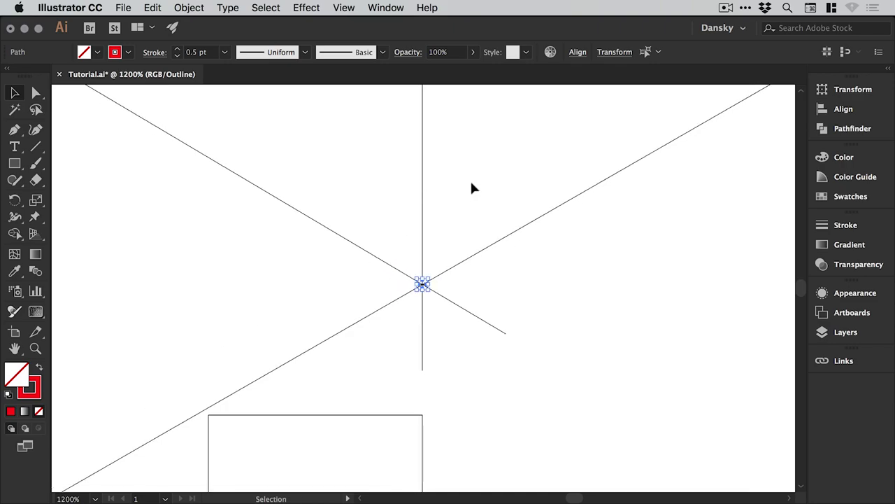
- In colour preview, delete the vertical red line and both diagonal lines
{"action": "key", "text": "super+y"}
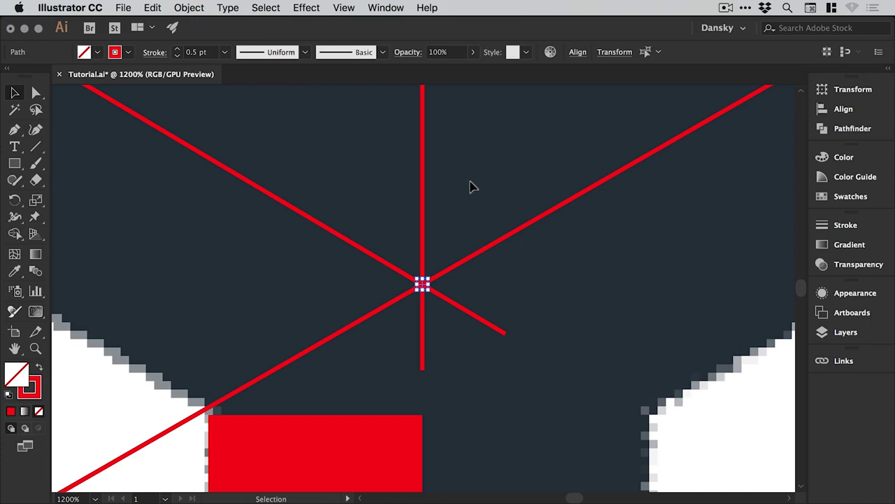
{"action": "left_click", "coordinate": [461, 218]}
{"action": "left_click", "coordinate": [424, 226]}
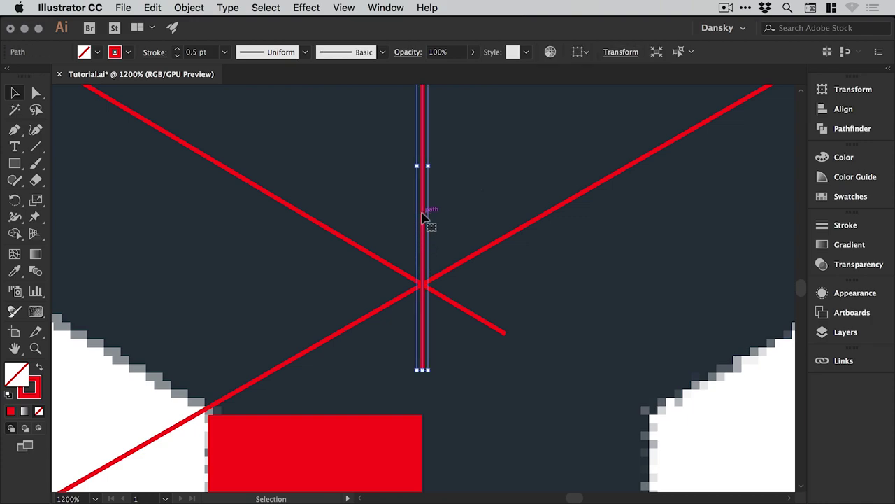
{"action": "key", "text": "Delete"}
{"action": "left_click", "coordinate": [360, 249]}
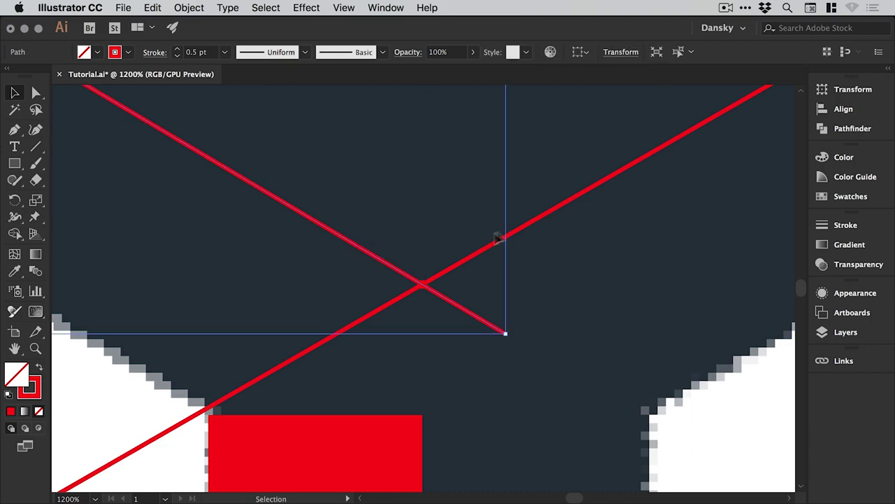
{"action": "key", "text": "Delete"}
{"action": "left_click", "coordinate": [529, 229]}
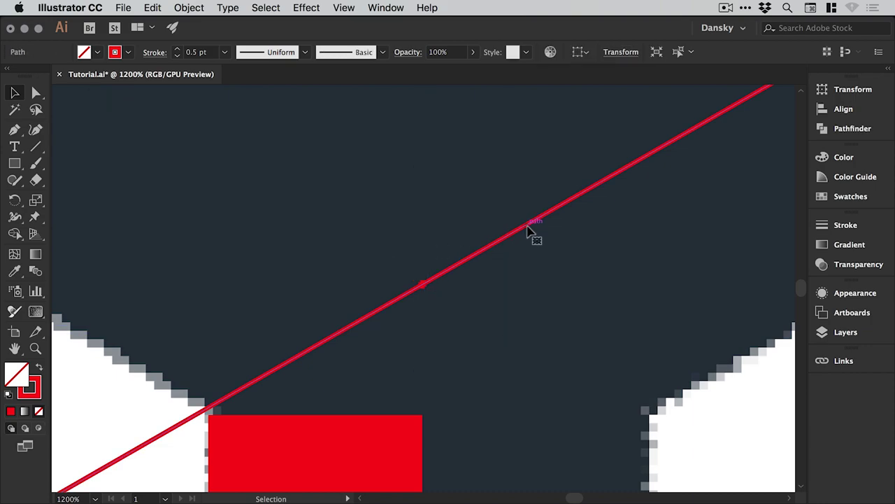
{"action": "key", "text": "Delete"}
- Zoom in on the small red cross and set its stroke weight to 0.25 pt
{"action": "key", "text": "z"}
{"action": "left_click_drag", "start_coordinate": [397, 261], "coordinate": [444, 313]}
{"action": "key", "text": "v"}
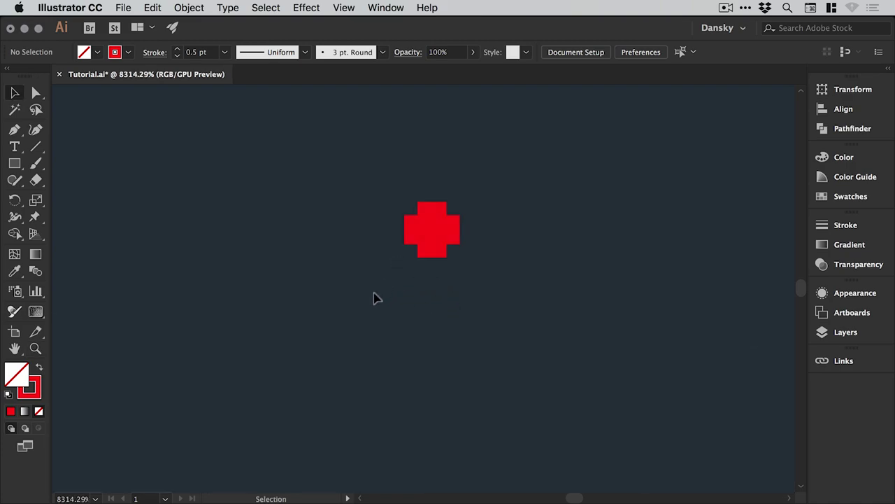
{"action": "left_click_drag", "start_coordinate": [494, 189], "coordinate": [494, 189]}
{"action": "left_click", "coordinate": [845, 224]}
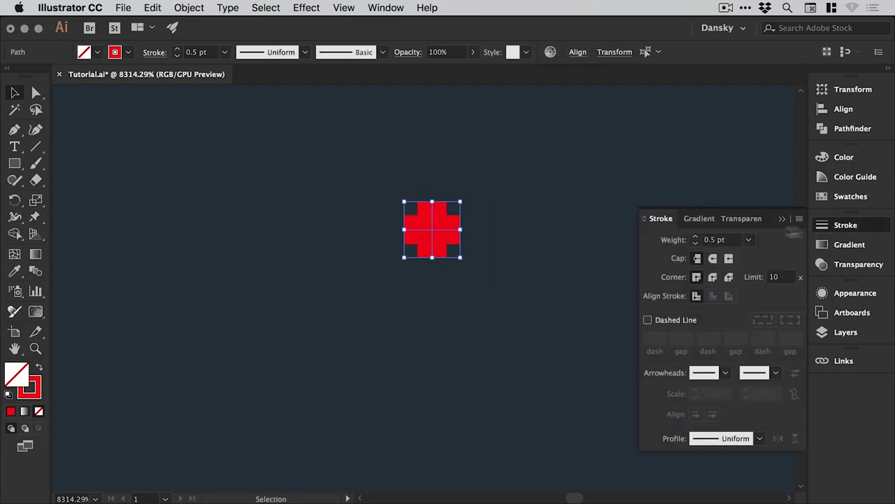
{"action": "left_click", "coordinate": [695, 245]}
- Select both paths of the red cross and lock them in place
{"action": "left_click", "coordinate": [521, 234]}
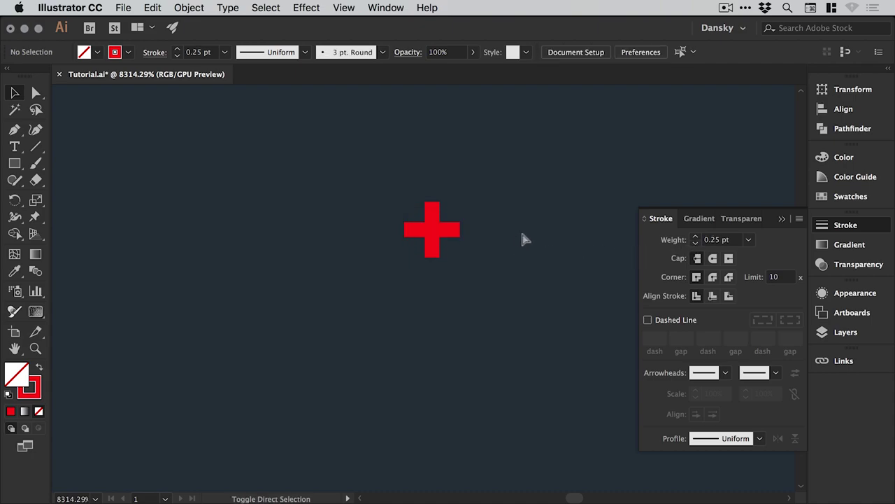
{"action": "left_click", "coordinate": [431, 234]}
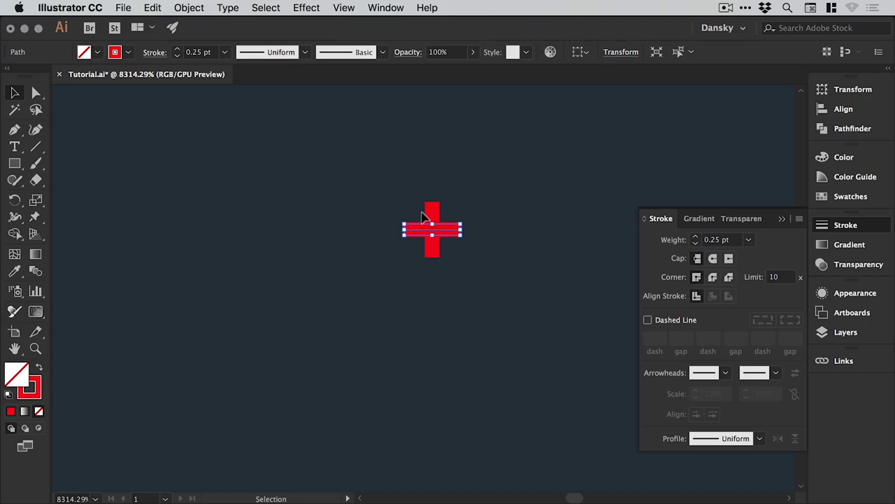
{"action": "left_click_drag", "start_coordinate": [404, 193], "coordinate": [468, 275]}
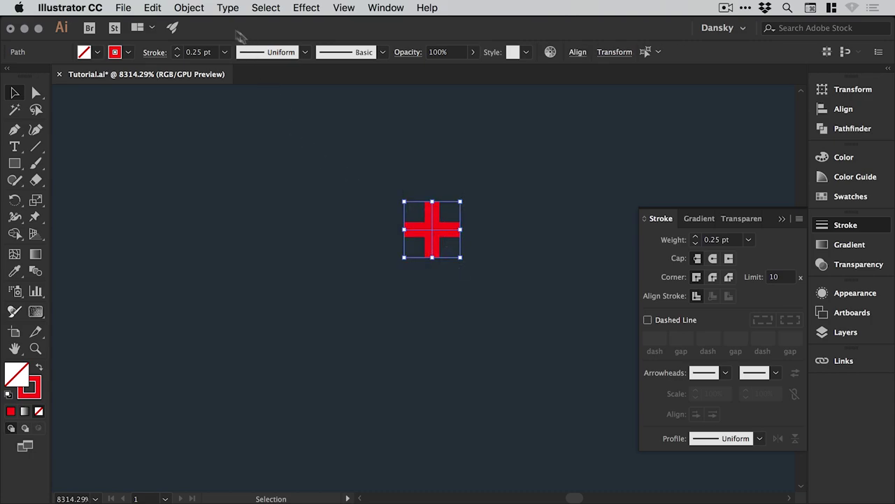
{"action": "left_click", "coordinate": [189, 7]}
{"action": "mouse_move", "coordinate": [210, 86]}
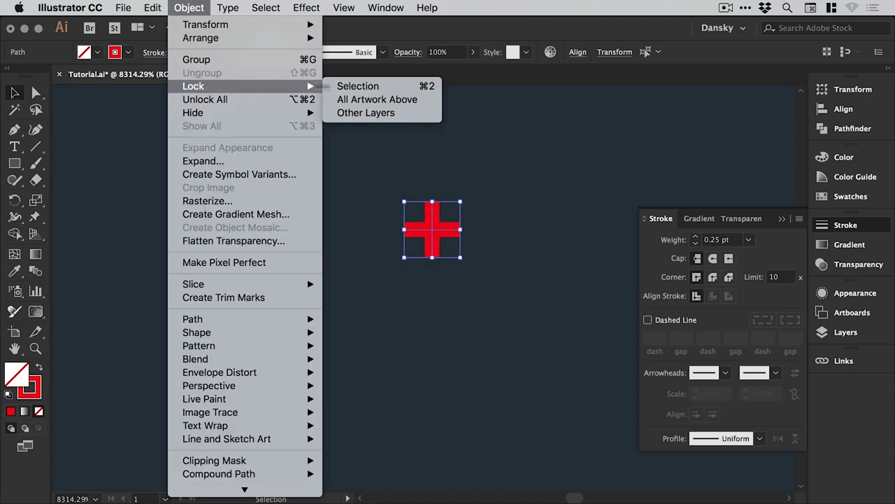
{"action": "left_click", "coordinate": [355, 87]}
{"action": "key", "text": "super+minus"}
{"action": "key", "text": "super+minus"}
{"action": "key", "text": "super+minus"}
{"action": "key", "text": "super+minus"}
{"action": "key", "text": "super+minus"}
{"action": "key", "text": "super+minus"}
{"action": "key", "text": "super+minus"}
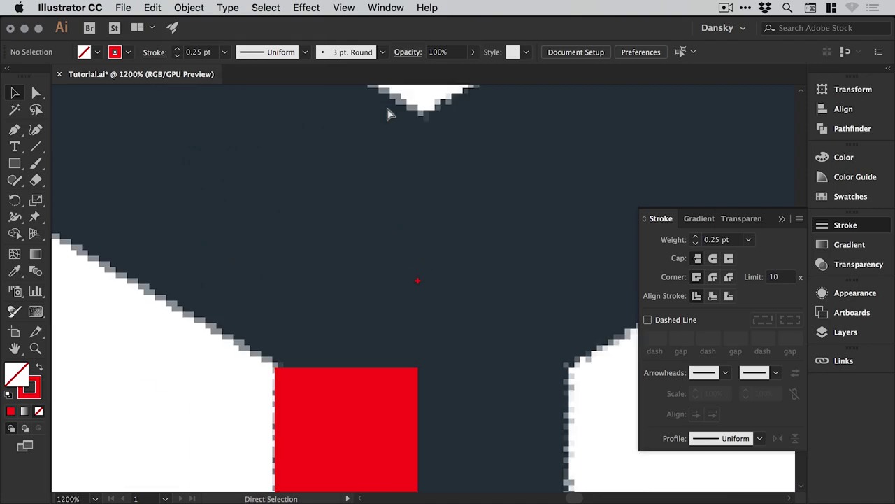
- Move the red rectangle's top-right anchor straight up onto the red cross
{"action": "key", "text": "z"}
{"action": "left_click_drag", "start_coordinate": [252, 257], "coordinate": [479, 399]}
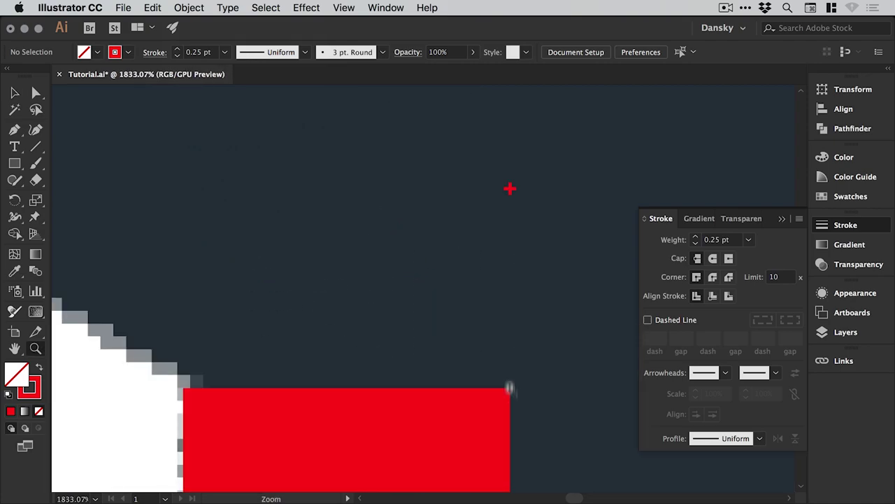
{"action": "left_click_drag", "start_coordinate": [468, 320], "coordinate": [459, 314]}
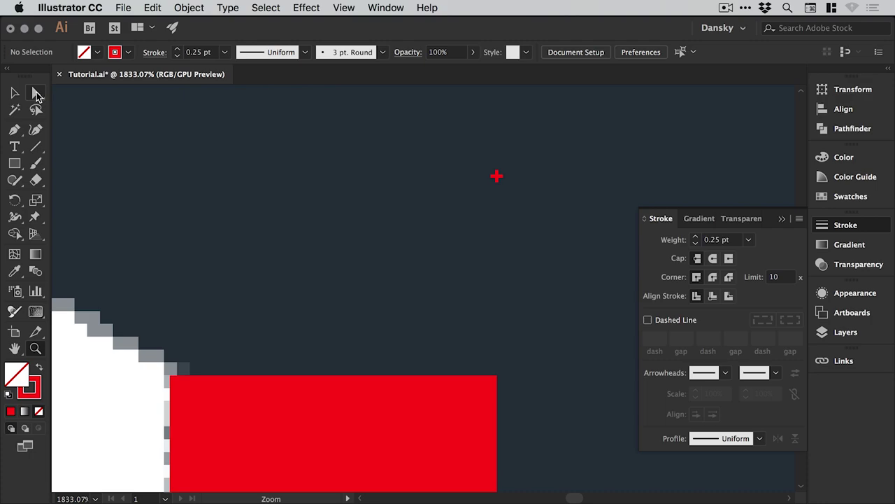
{"action": "left_click", "coordinate": [37, 93]}
{"action": "left_click", "coordinate": [497, 376]}
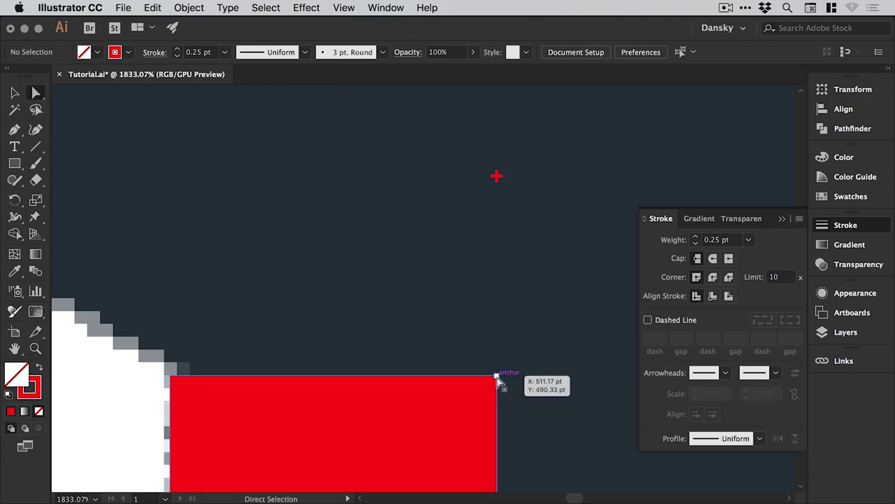
{"action": "left_click_drag", "start_coordinate": [498, 378], "coordinate": [506, 228]}
{"action": "key", "text": "super+z"}
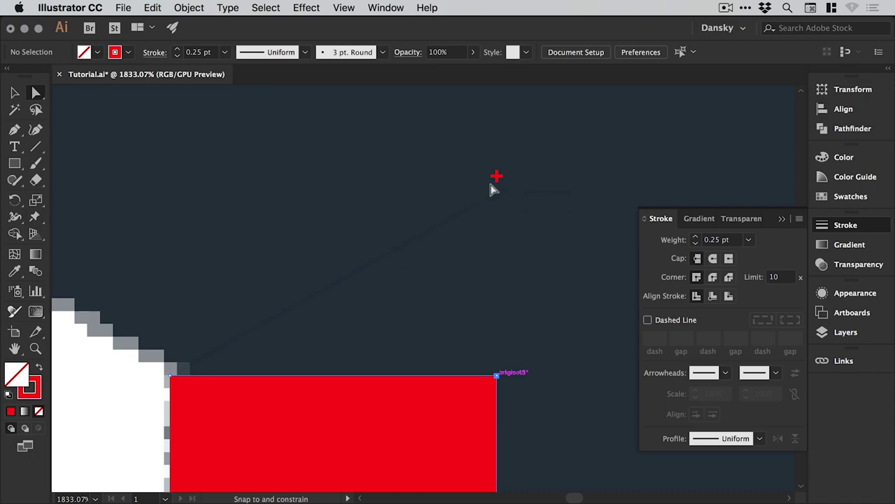
{"action": "left_click_drag", "start_coordinate": [492, 189], "coordinate": [502, 176]}
- Deselect the anchor and zoom in closely on the new sloped top corner
{"action": "key", "text": "v"}
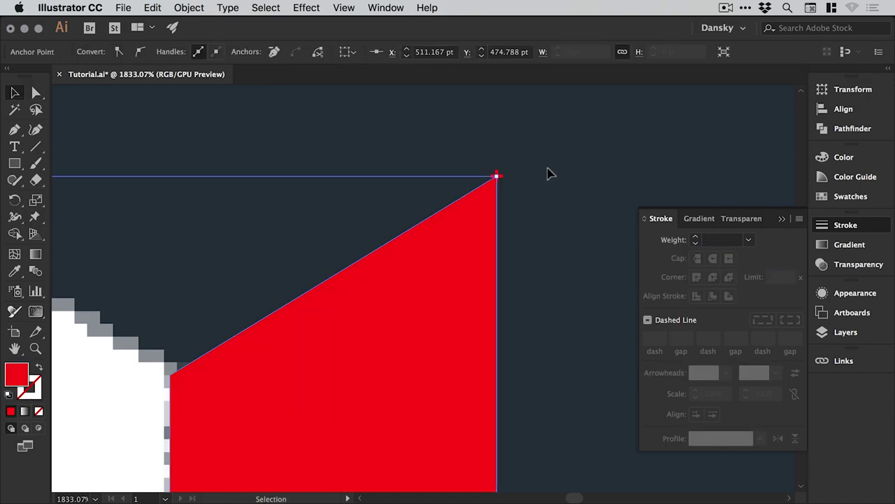
{"action": "left_click", "coordinate": [545, 181]}
{"action": "left_click_drag", "start_coordinate": [465, 148], "coordinate": [529, 207]}
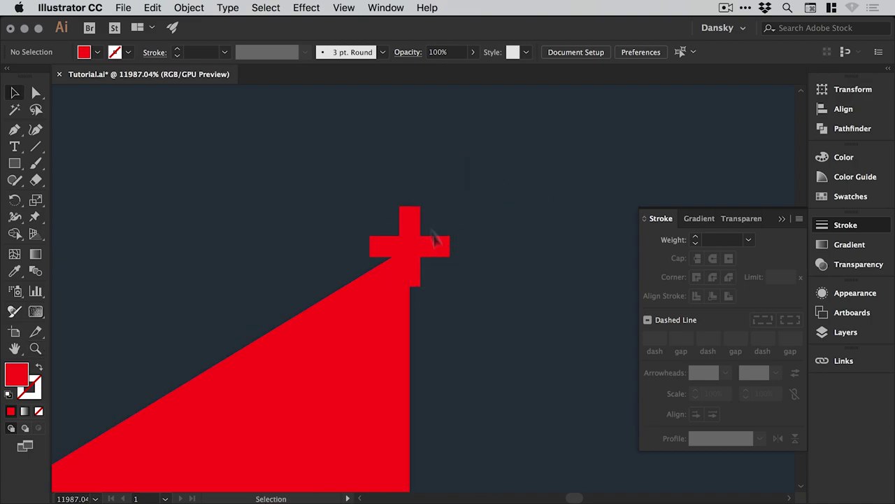
{"action": "left_click", "coordinate": [190, 8]}
- Unlock the red cross and delete both of its bars
{"action": "left_click", "coordinate": [205, 98]}
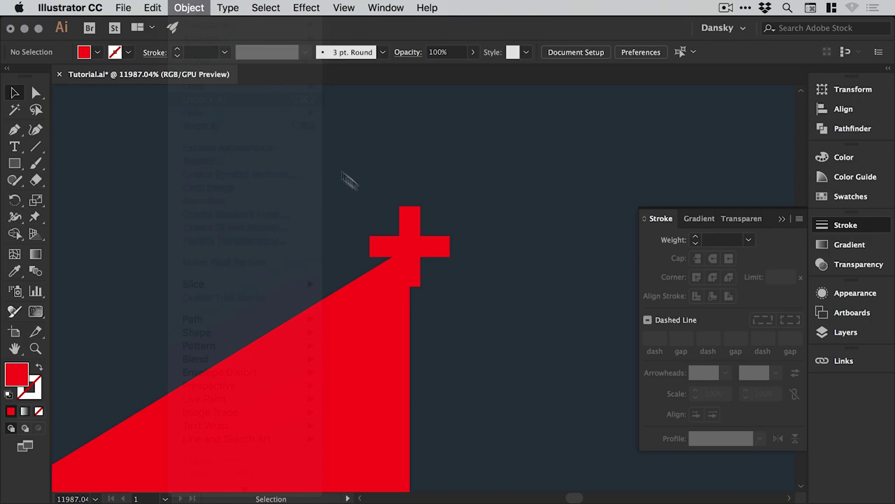
{"action": "left_click", "coordinate": [410, 226]}
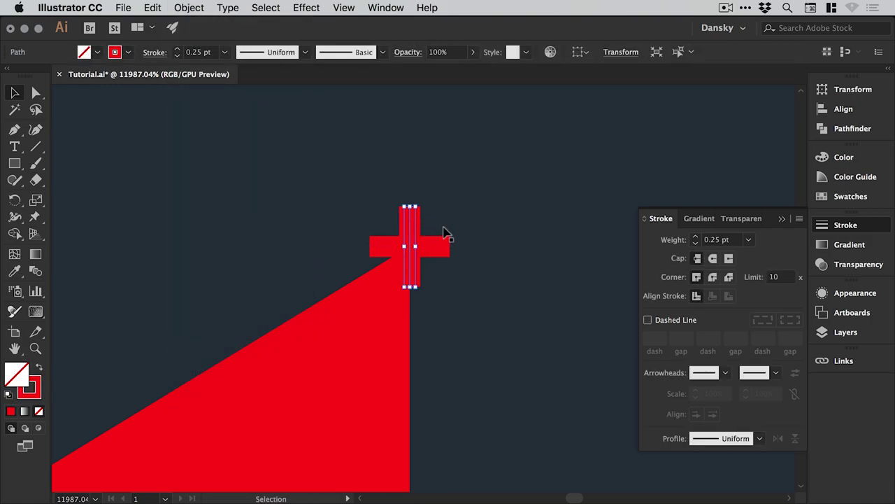
{"action": "key", "text": "Delete"}
{"action": "left_click", "coordinate": [442, 246]}
{"action": "key", "text": "Delete"}
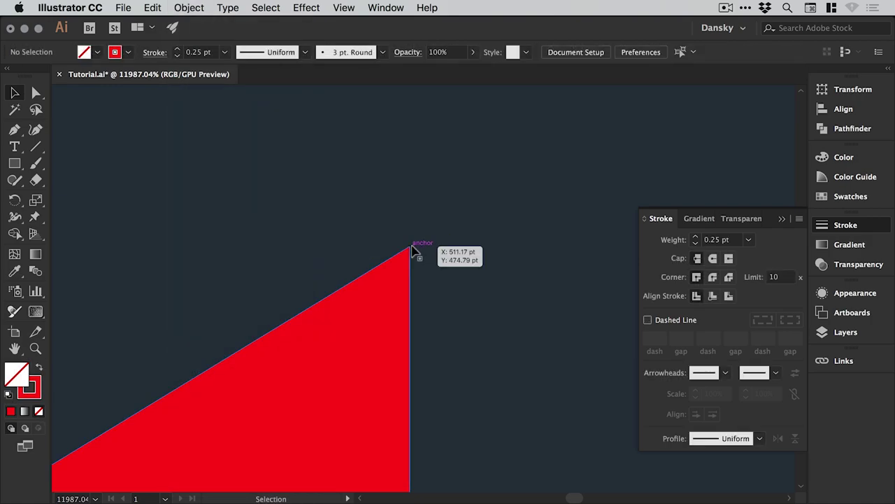
- Check the red triangle's apex anchor, then clear the selection and view the whole cube
{"action": "key", "text": "a"}
{"action": "left_click", "coordinate": [412, 248]}
{"action": "key", "text": "super+minus"}
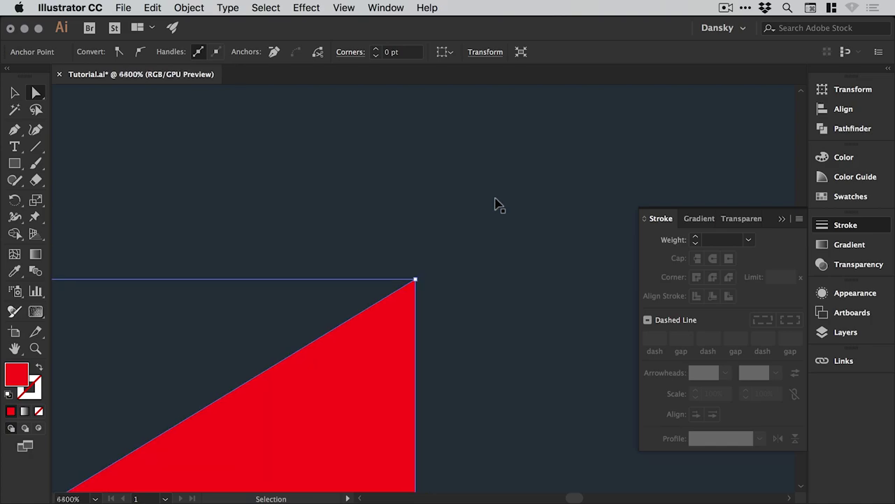
{"action": "key", "text": "super+minus"}
{"action": "key", "text": "super+minus"}
{"action": "key", "text": "super+minus"}
{"action": "key", "text": "super+minus"}
{"action": "key", "text": "super+minus"}
{"action": "key", "text": "super+minus"}
{"action": "key", "text": "super+minus"}
{"action": "key", "text": "super+minus"}
{"action": "key", "text": "super+minus"}
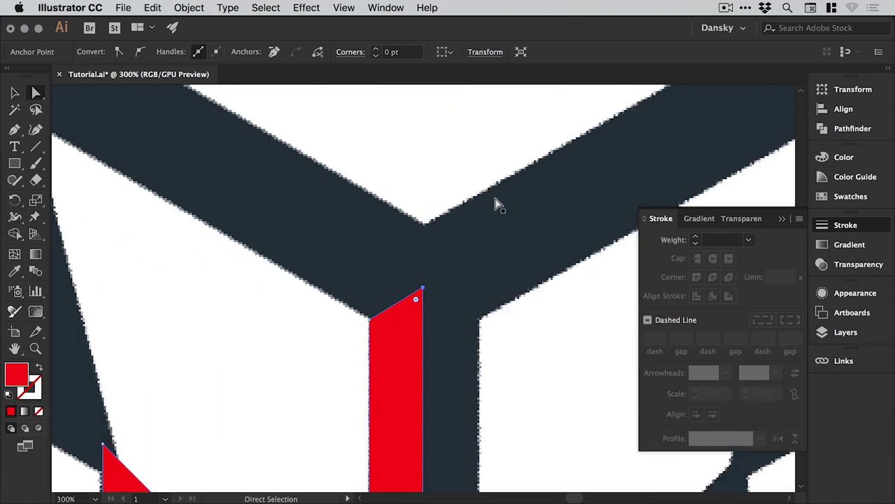
{"action": "left_click", "coordinate": [845, 226]}
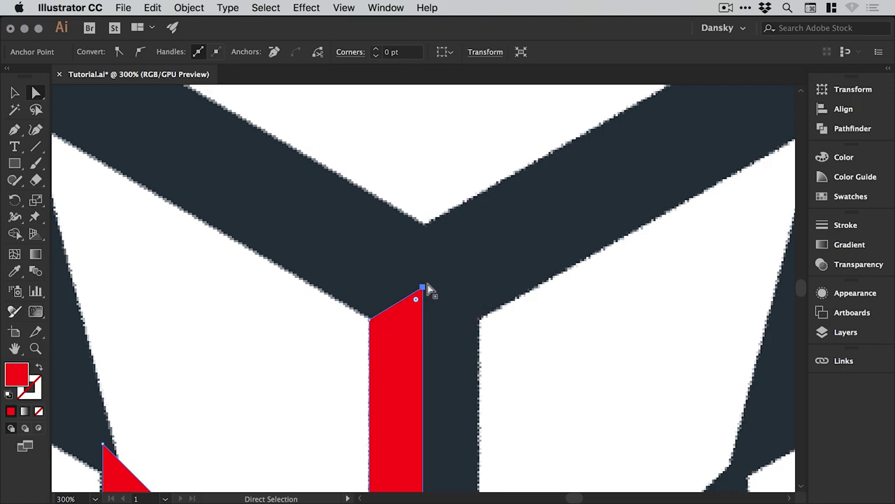
{"action": "key", "text": "super+shift+a"}
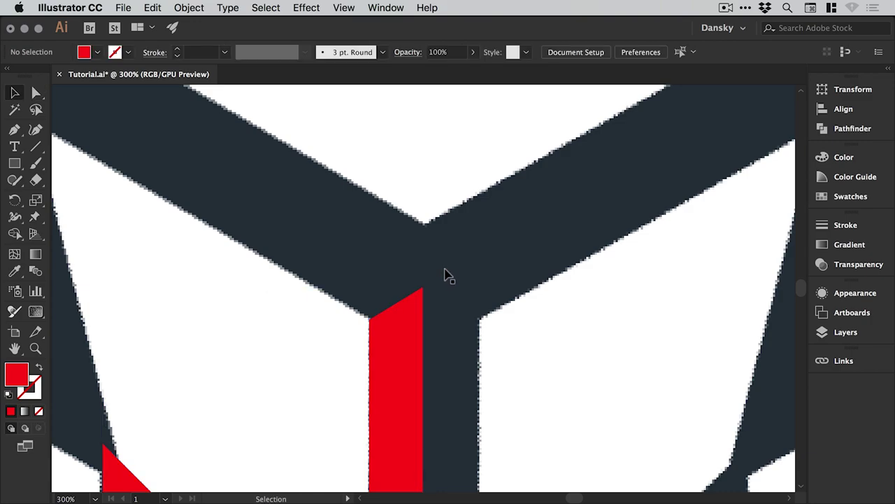
{"action": "key", "text": "super+1"}
{"action": "key", "text": "v"}
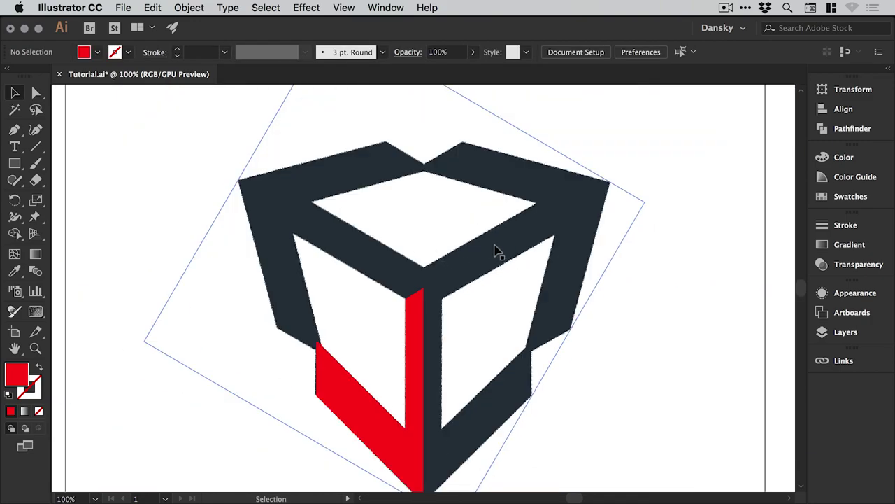
- Lock the placed Unity.png reference image
{"action": "left_click", "coordinate": [536, 252]}
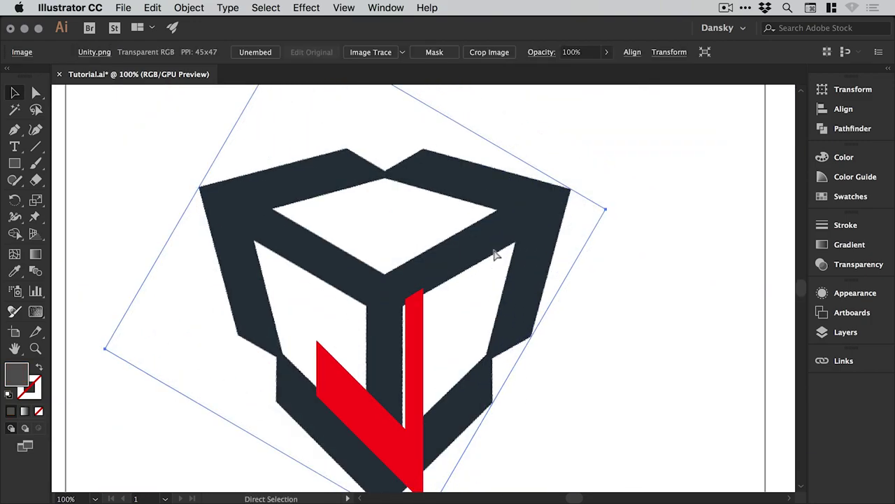
{"action": "left_click", "coordinate": [190, 8]}
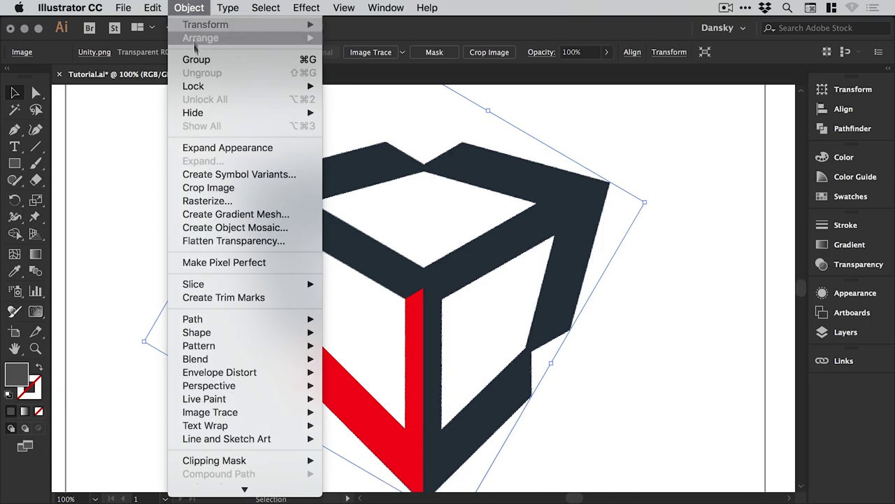
{"action": "mouse_move", "coordinate": [195, 86]}
{"action": "left_click", "coordinate": [376, 88]}
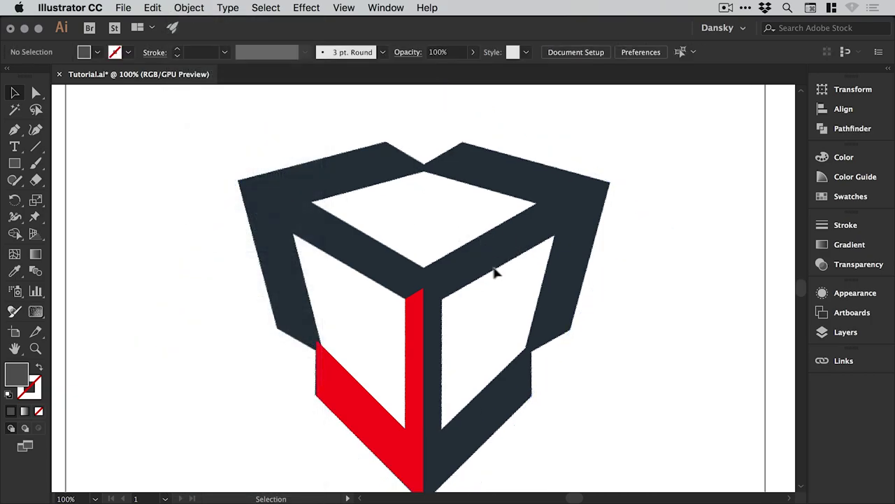
- Zoom in and centre the view on the red half-arrow
{"action": "left_click_drag", "start_coordinate": [442, 294], "coordinate": [443, 236]}
{"action": "key", "text": "z"}
{"action": "left_click_drag", "start_coordinate": [272, 184], "coordinate": [511, 459]}
{"action": "key", "text": "v"}
{"action": "left_click_drag", "start_coordinate": [530, 266], "coordinate": [483, 279]}
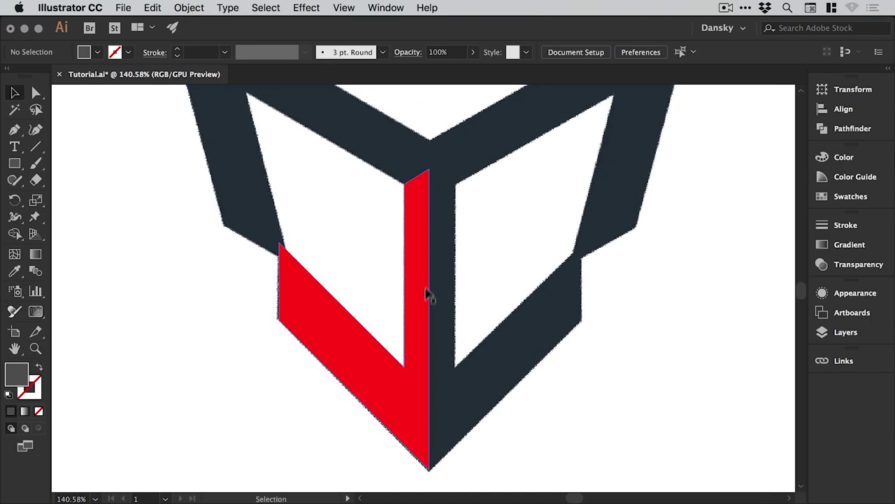
- Reflect a vertical copy of the red half-arrow and slide it beside the original
{"action": "left_click", "coordinate": [427, 290]}
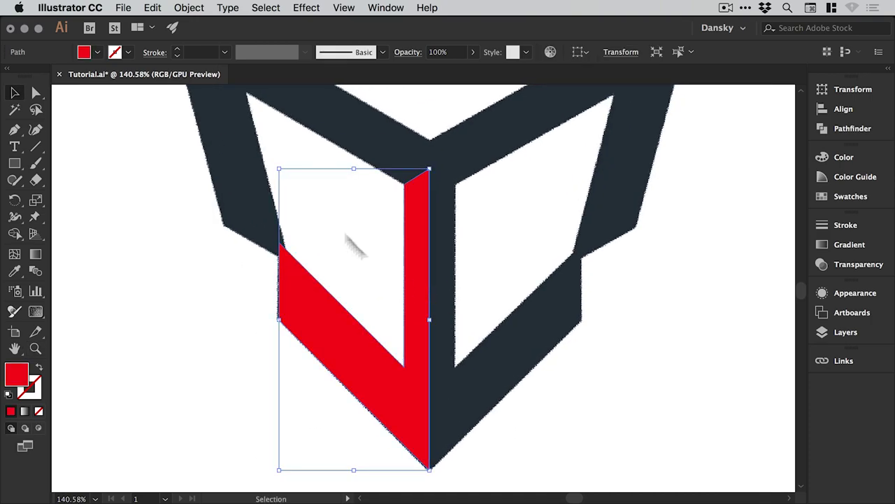
{"action": "left_click", "coordinate": [183, 7]}
{"action": "mouse_move", "coordinate": [189, 28]}
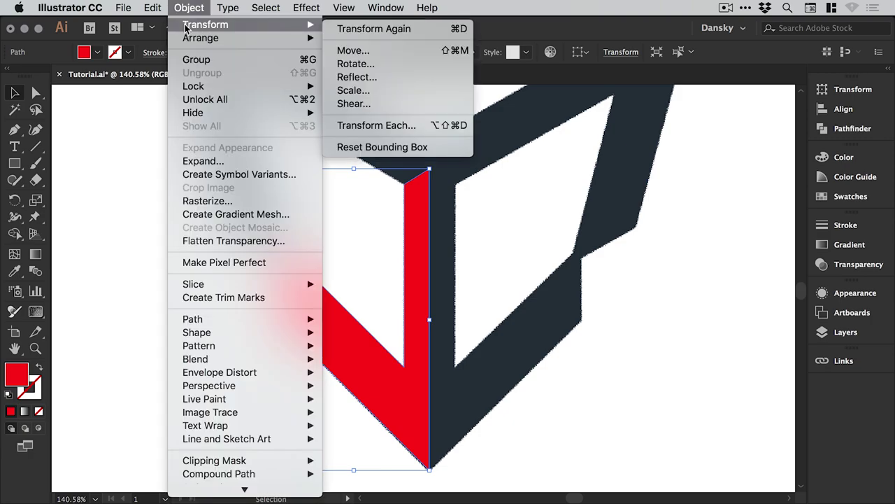
{"action": "left_click", "coordinate": [365, 79]}
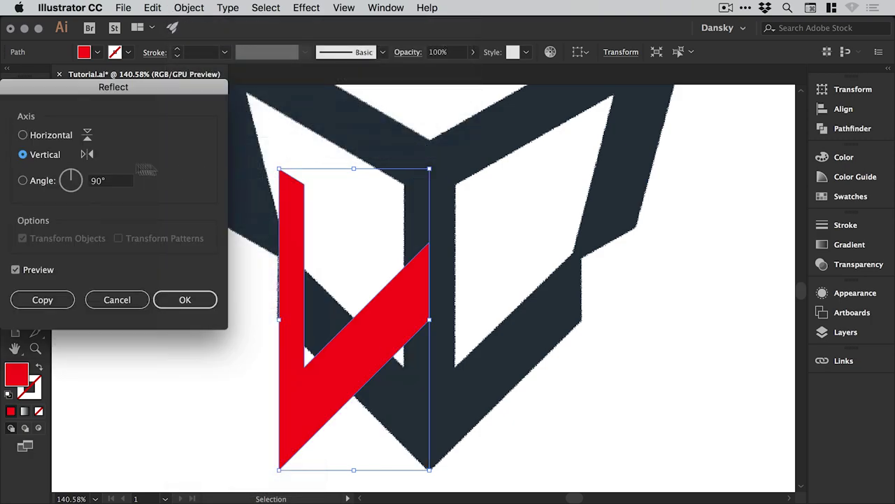
{"action": "left_click_drag", "start_coordinate": [81, 92], "coordinate": [153, 102]}
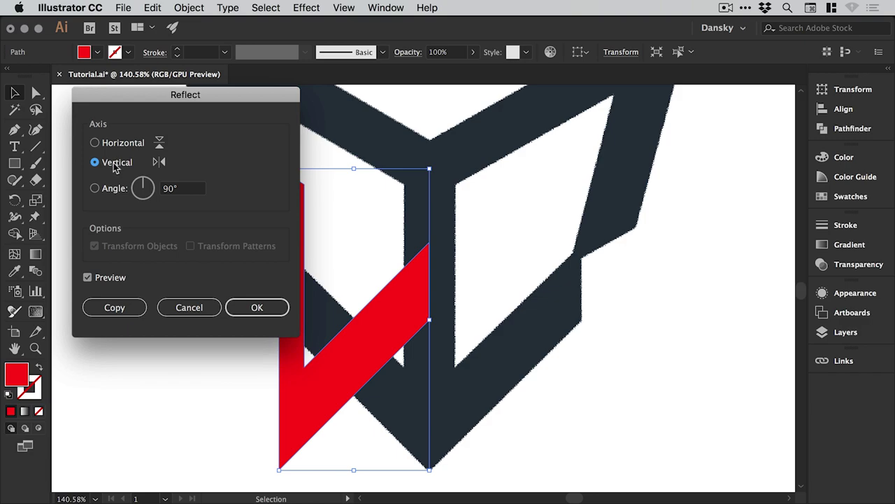
{"action": "left_click", "coordinate": [117, 308]}
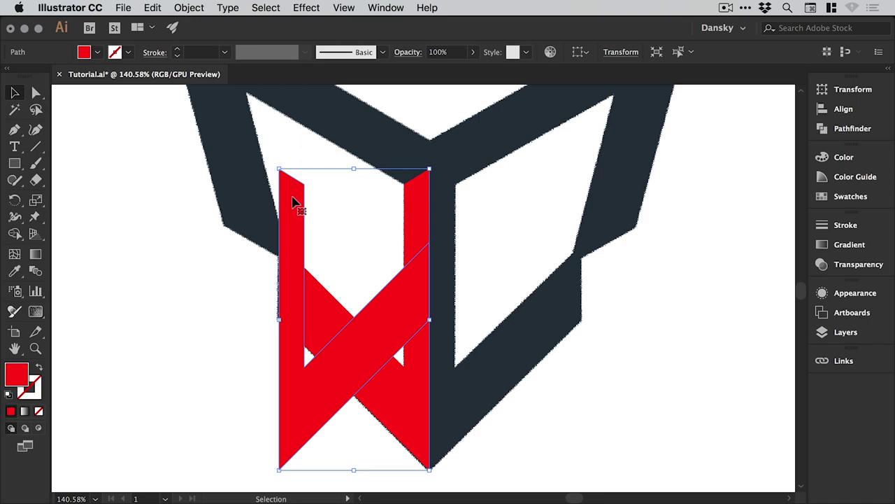
{"action": "left_click_drag", "start_coordinate": [296, 201], "coordinate": [442, 214]}
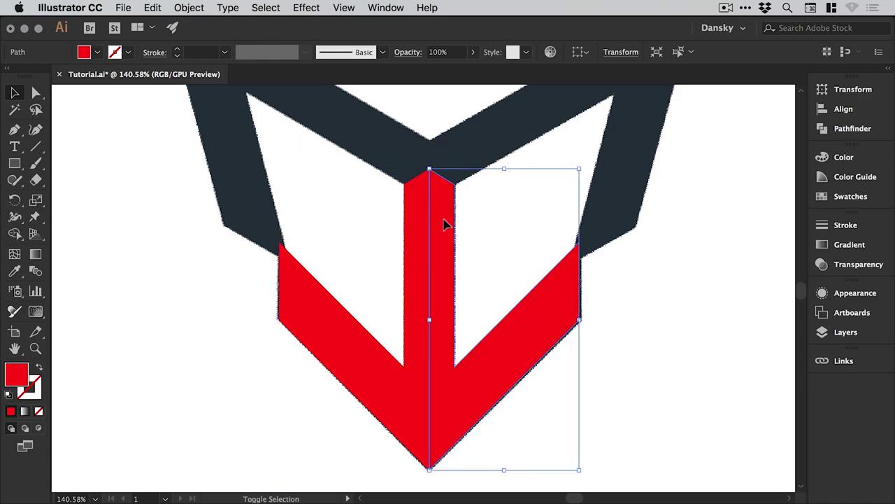
{"action": "left_click", "coordinate": [655, 288]}
- In Outline view, select both red arrow halves and unite them with Pathfinder
{"action": "key", "text": "a"}
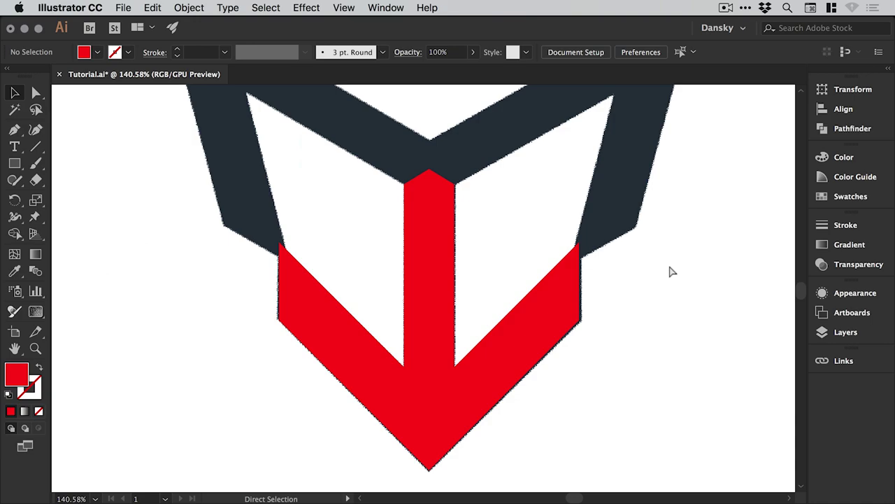
{"action": "key", "text": "super+y"}
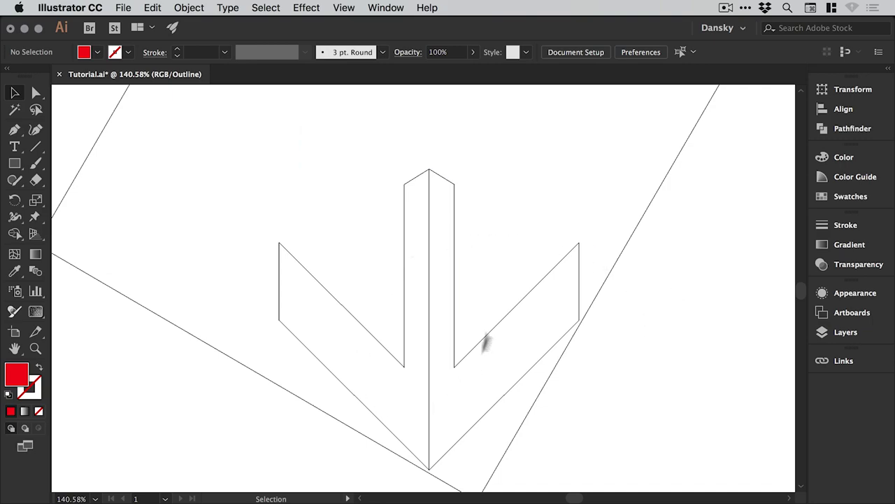
{"action": "left_click", "coordinate": [403, 369]}
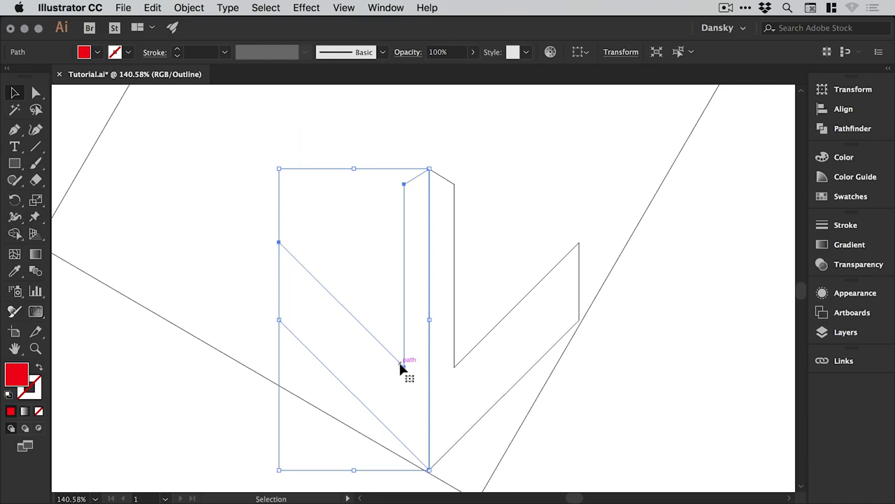
{"action": "left_click", "coordinate": [454, 359], "text": "shift"}
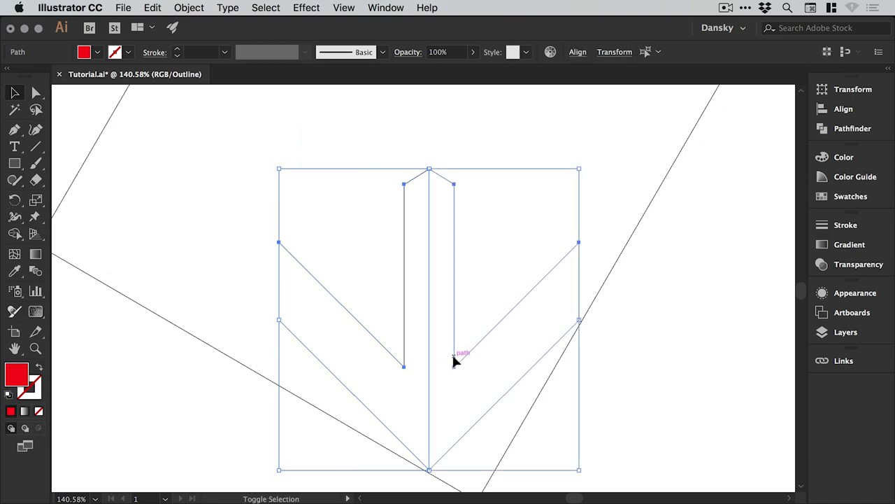
{"action": "left_click", "coordinate": [385, 8]}
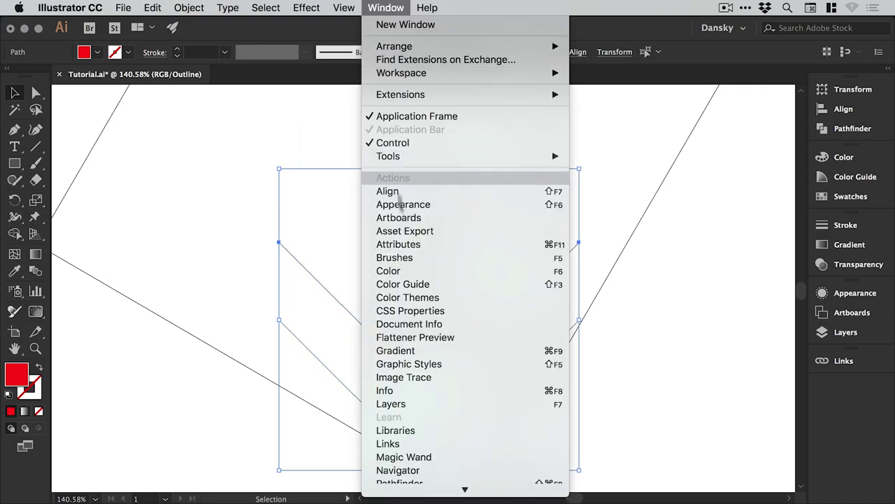
{"action": "scroll", "coordinate": [405, 392], "scroll_direction": "down", "scroll_amount": 3}
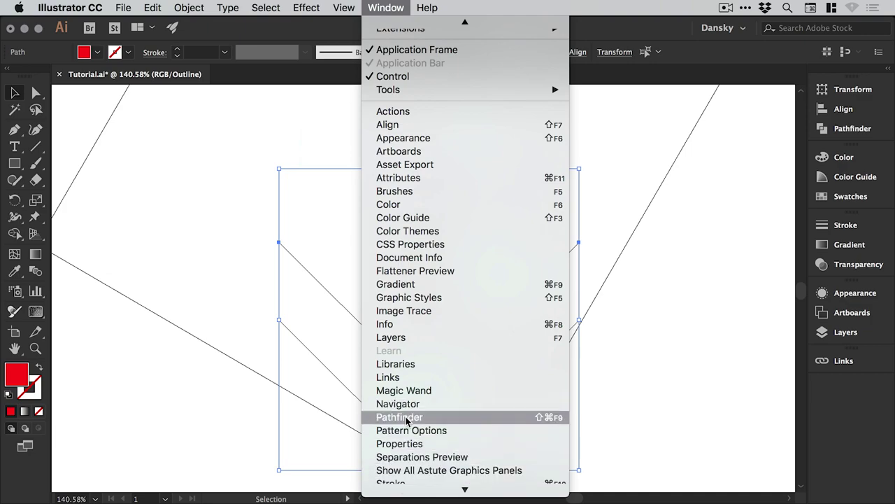
{"action": "left_click", "coordinate": [406, 417]}
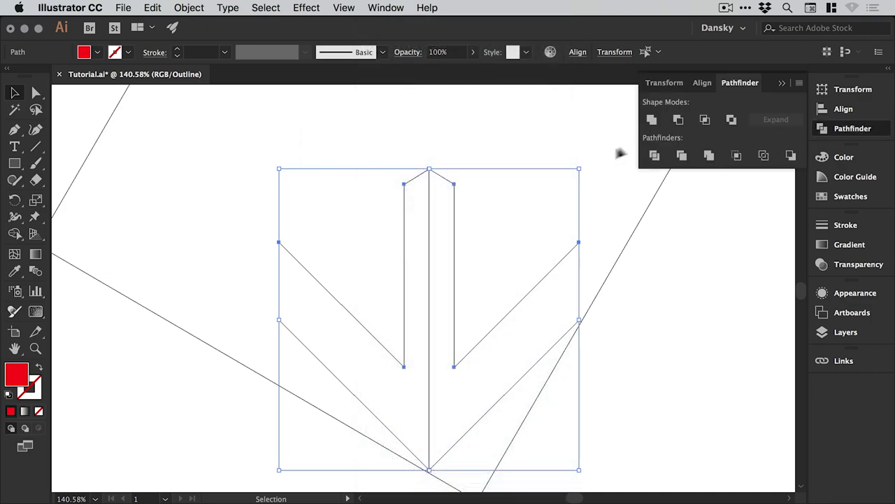
{"action": "left_click", "coordinate": [651, 121]}
{"action": "left_click", "coordinate": [853, 128]}
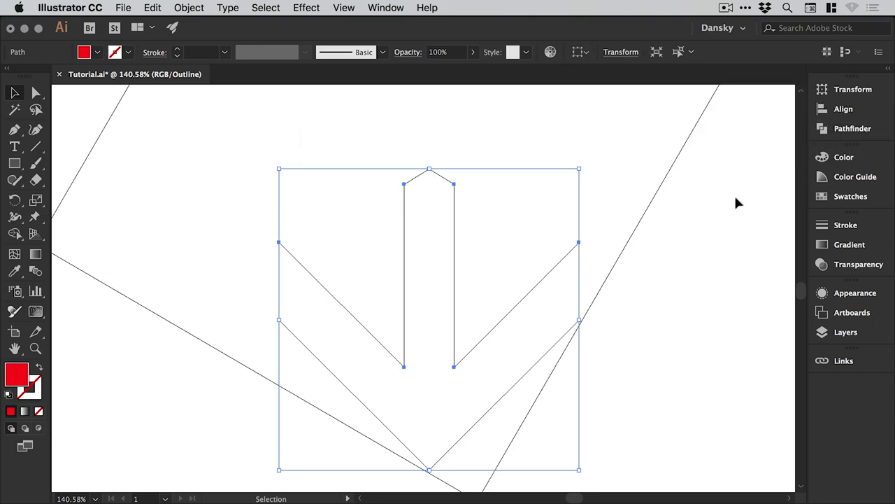
{"action": "left_click", "coordinate": [728, 202]}
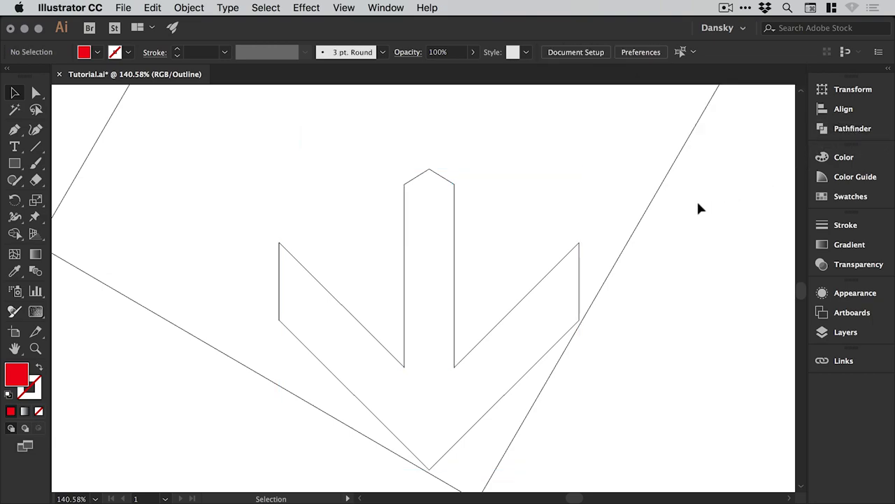
{"action": "key", "text": "super+y"}
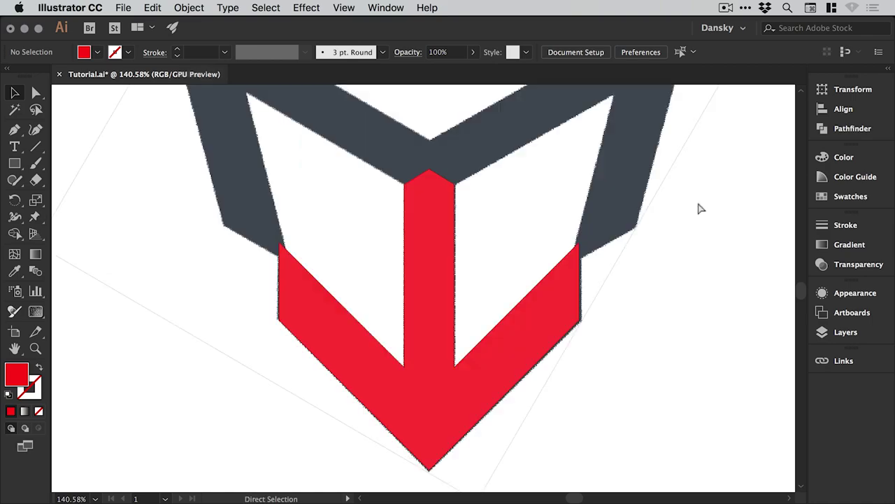
{"action": "key", "text": "super+1"}
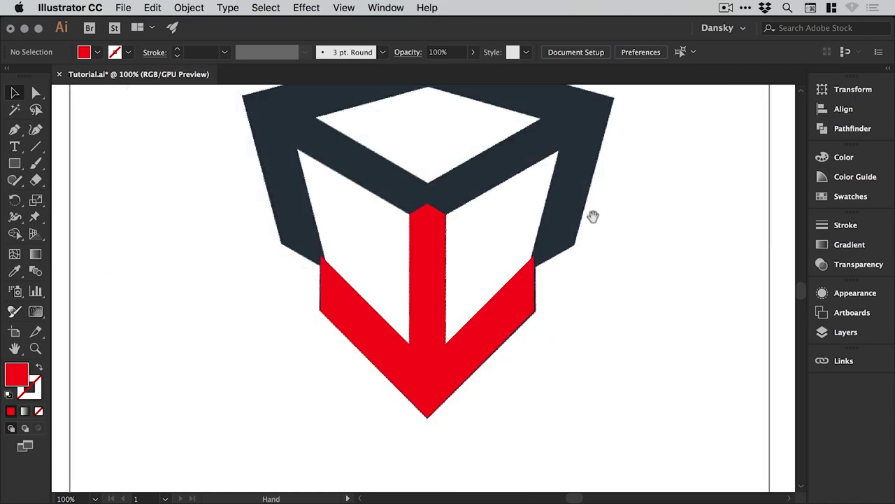
{"action": "left_click_drag", "start_coordinate": [593, 216], "coordinate": [554, 276]}
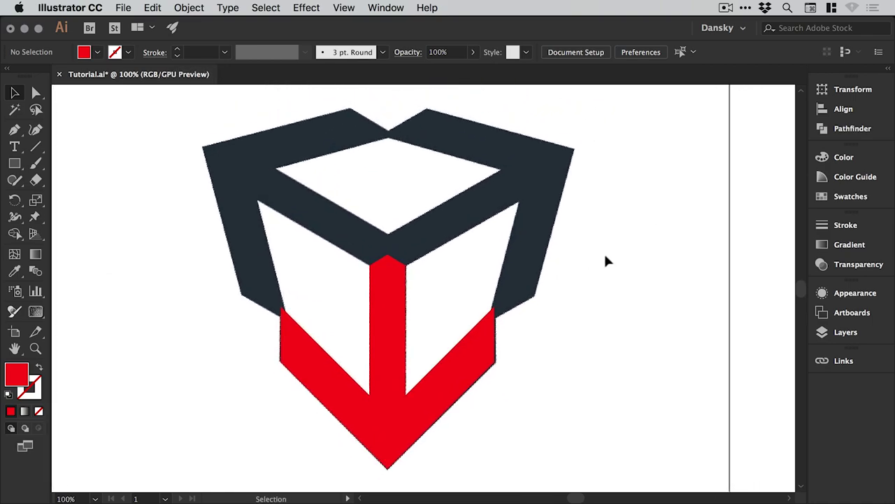
{"action": "left_click", "coordinate": [389, 271]}
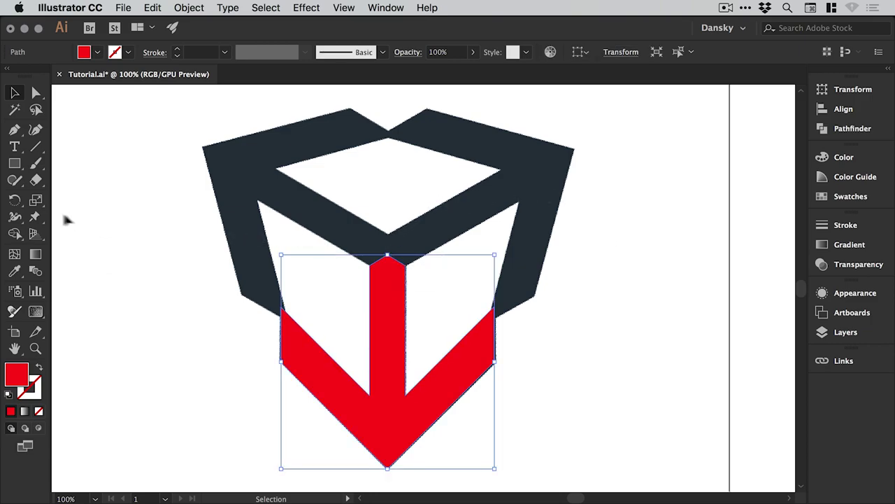
{"action": "left_click", "coordinate": [15, 200]}
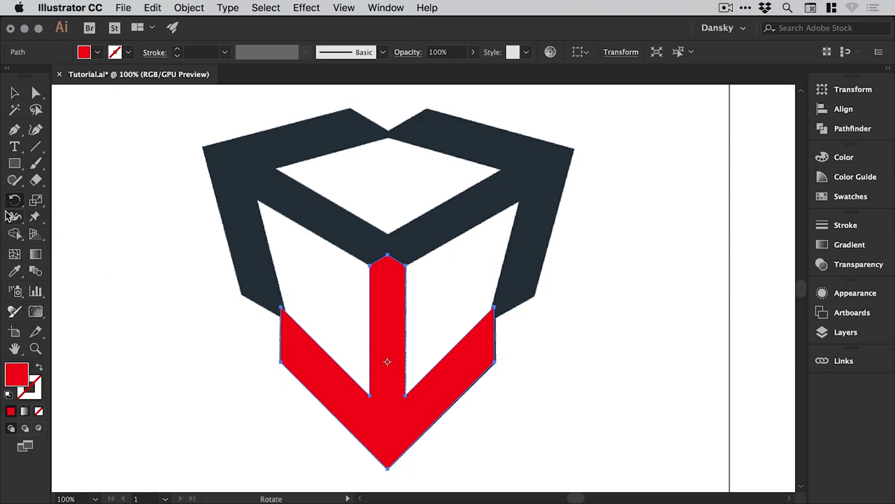
{"action": "key", "text": "super+equal"}
{"action": "key", "text": "super+equal"}
{"action": "left_click_drag", "start_coordinate": [350, 252], "coordinate": [368, 330]}
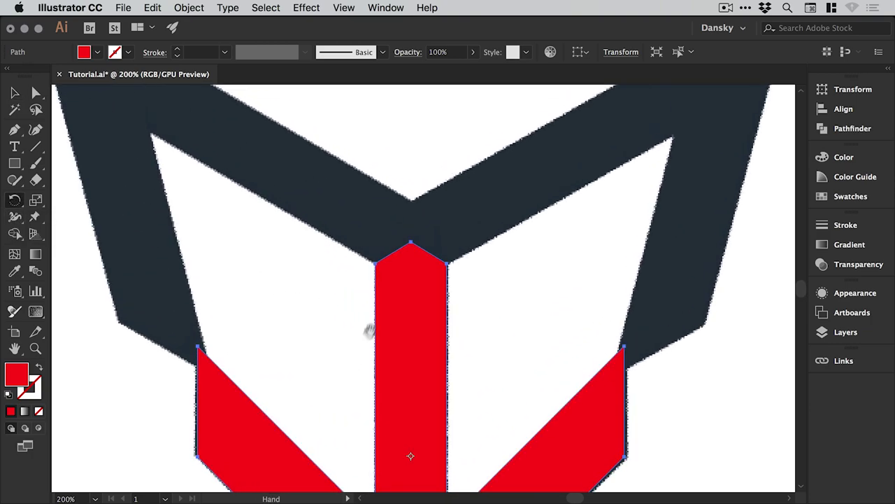
{"action": "key", "text": "super+minus"}
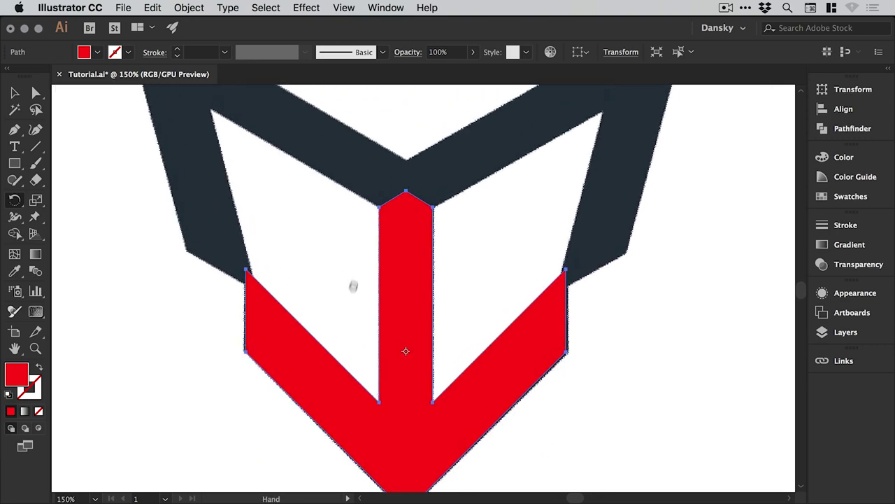
{"action": "left_click_drag", "start_coordinate": [354, 285], "coordinate": [348, 389]}
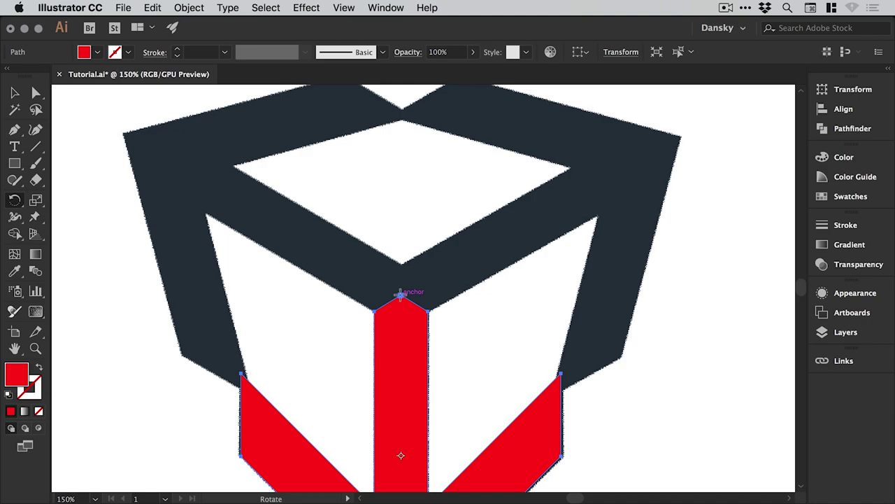
{"action": "left_click", "coordinate": [401, 295]}
{"action": "left_click_drag", "start_coordinate": [253, 266], "coordinate": [403, 218]}
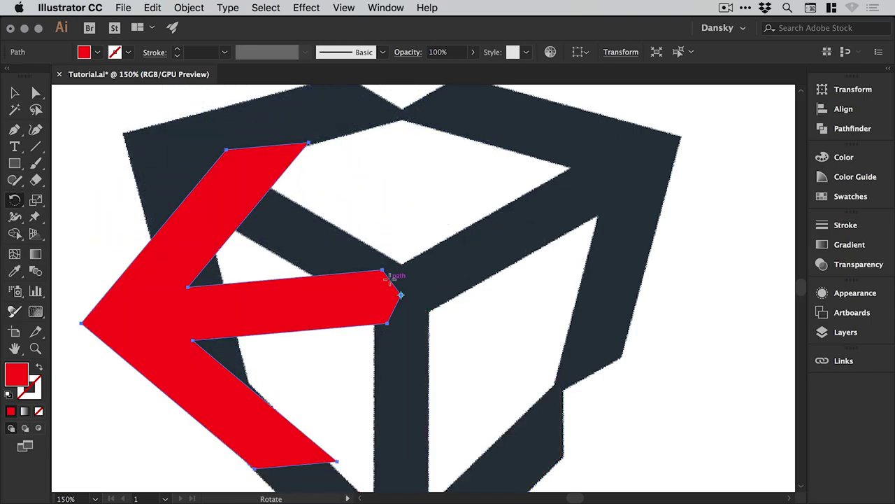
{"action": "left_click_drag", "start_coordinate": [394, 262], "coordinate": [349, 242]}
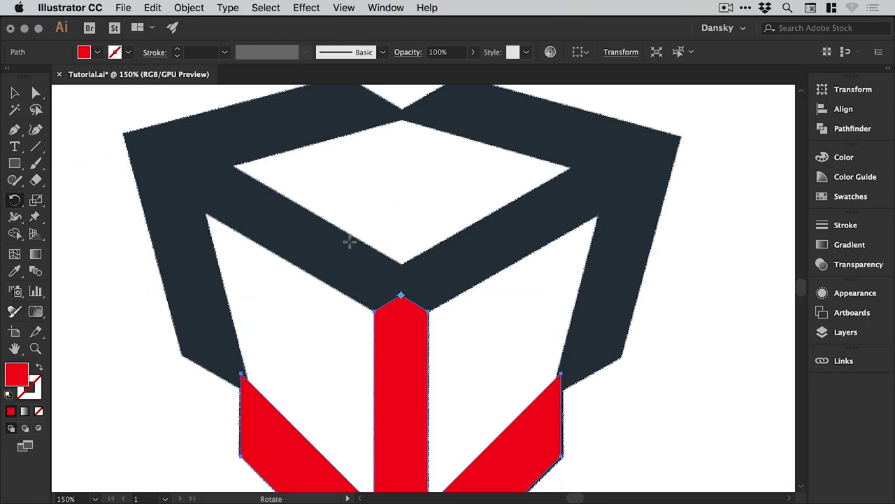
{"action": "left_click_drag", "start_coordinate": [304, 330], "coordinate": [421, 181]}
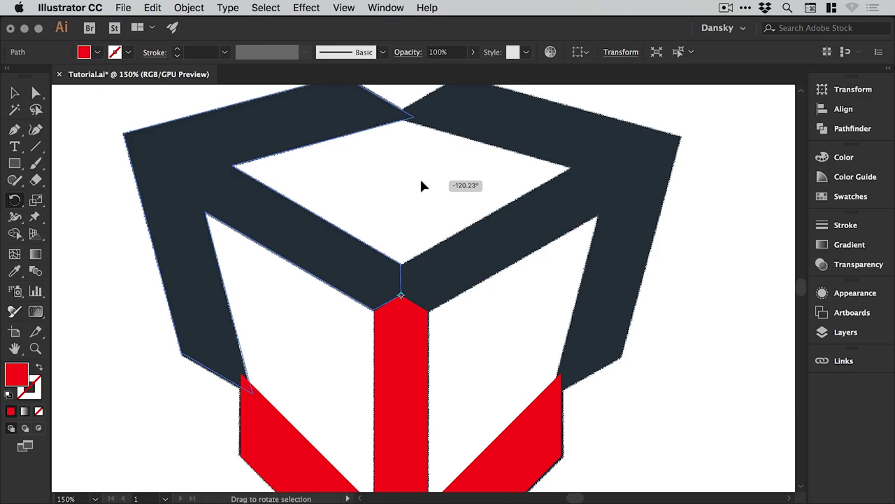
{"action": "key", "text": "alt"}
{"action": "left_click_drag", "start_coordinate": [421, 181], "coordinate": [422, 181]}
{"action": "key", "text": "alt"}
{"action": "left_click_drag", "start_coordinate": [422, 185], "coordinate": [422, 185]}
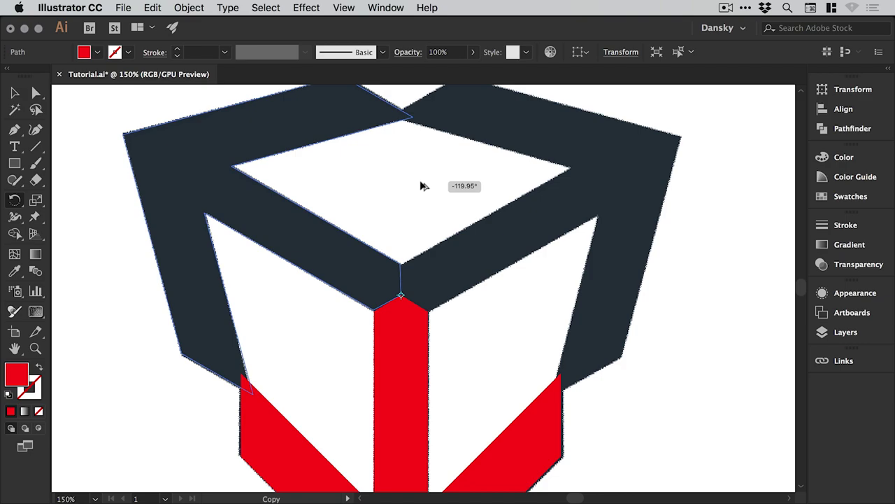
{"action": "left_click_drag", "start_coordinate": [422, 185], "coordinate": [418, 190]}
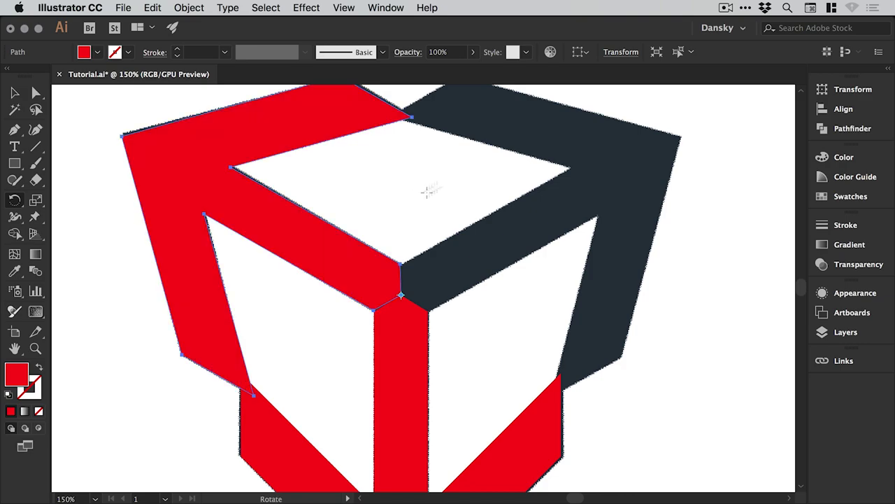
{"action": "scroll", "coordinate": [129, 173], "scroll_direction": "up", "scroll_amount": 2}
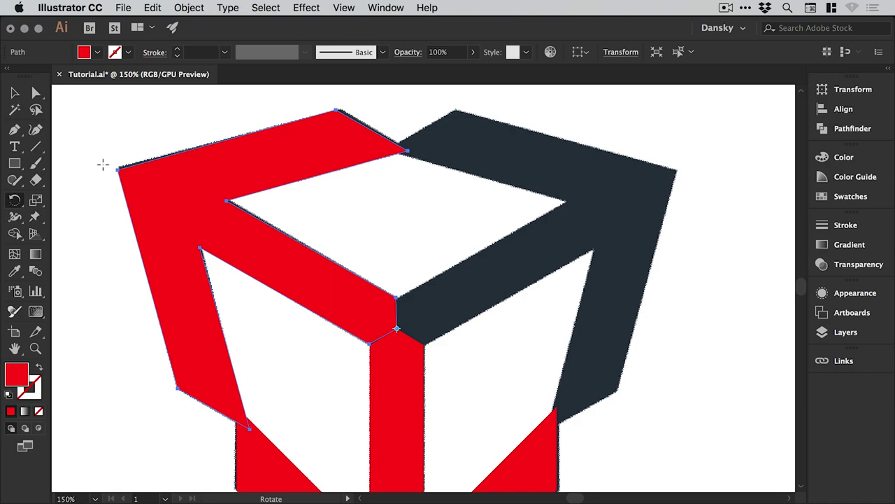
{"action": "left_click_drag", "start_coordinate": [102, 165], "coordinate": [102, 164]}
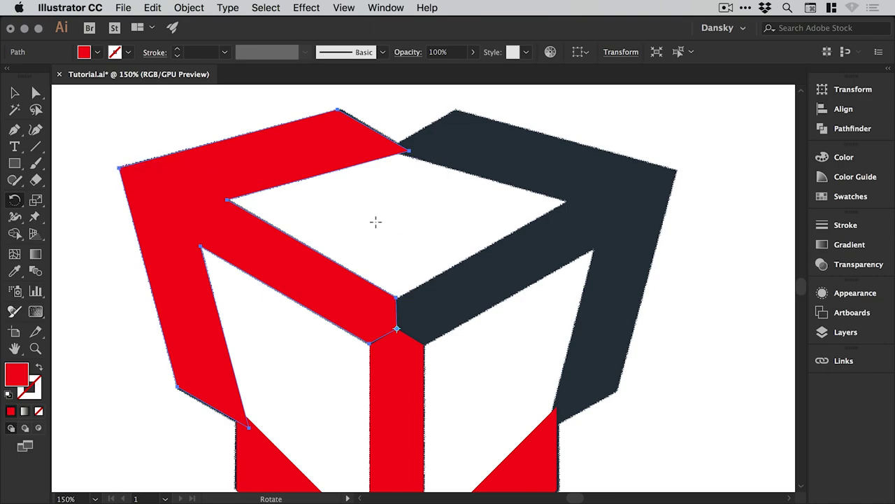
{"action": "key", "text": "v"}
- Replace the misaligned copy with two copies rotated -120° about the arrow's top point
{"action": "key", "text": "Delete"}
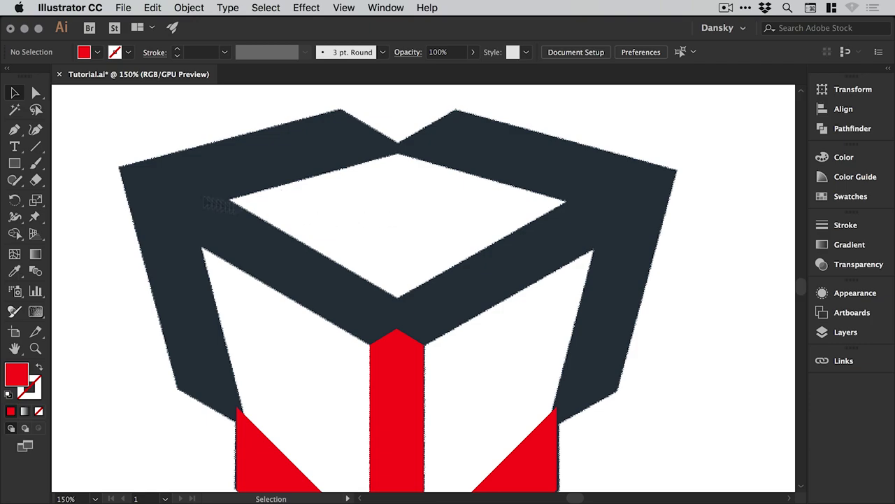
{"action": "left_click", "coordinate": [406, 364]}
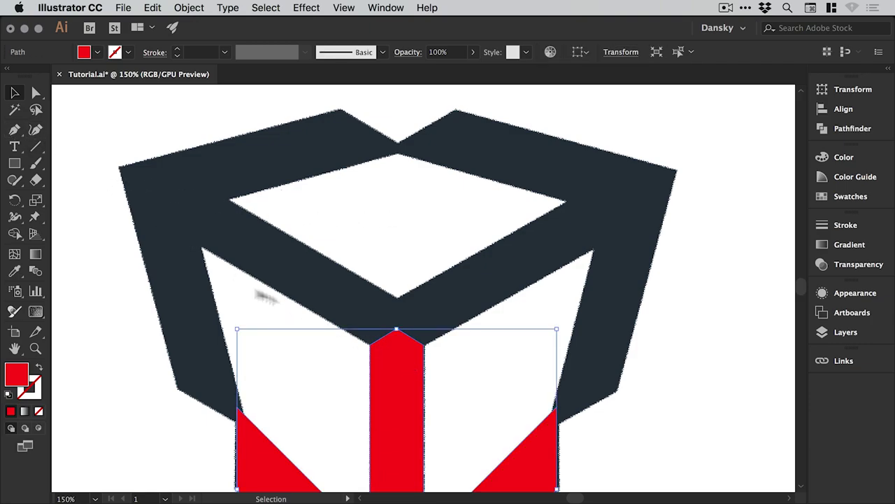
{"action": "left_click", "coordinate": [14, 200]}
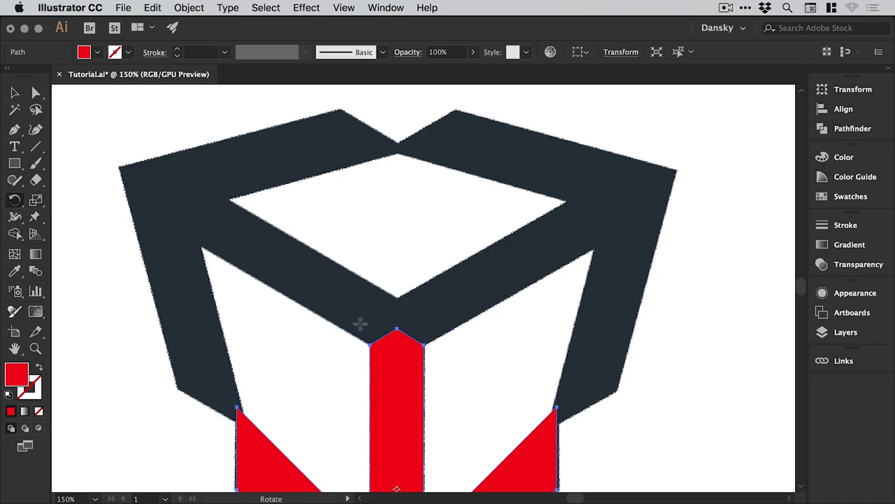
{"action": "left_click", "coordinate": [397, 329]}
{"action": "left_click_drag", "start_coordinate": [208, 338], "coordinate": [469, 217]}
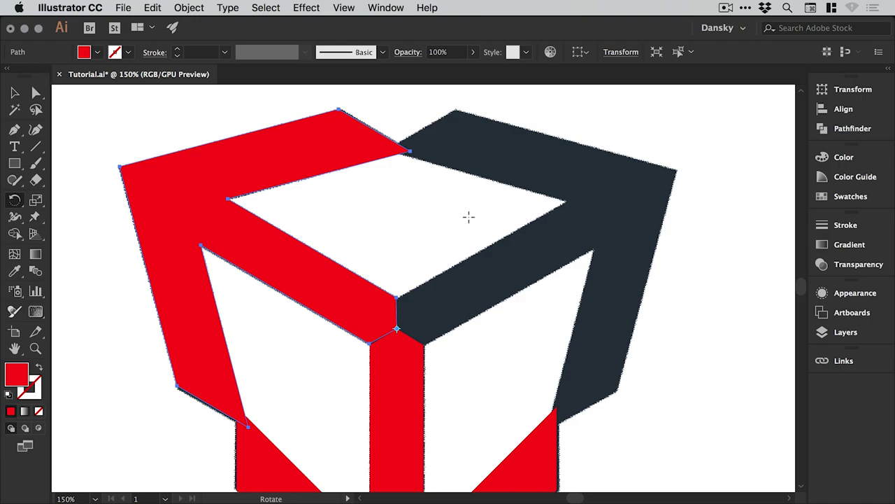
{"action": "key", "text": "ctrl+d"}
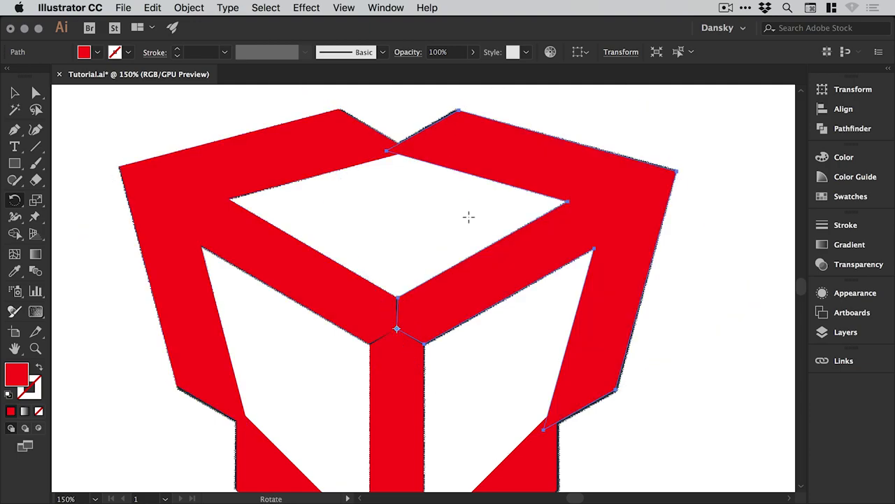
{"action": "key", "text": "v"}
{"action": "left_click", "coordinate": [727, 131]}
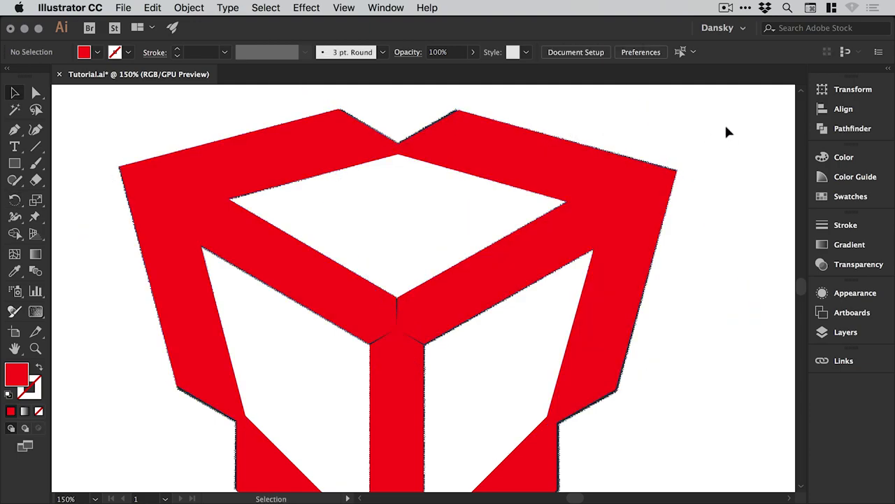
{"action": "key", "text": "ctrl+minus"}
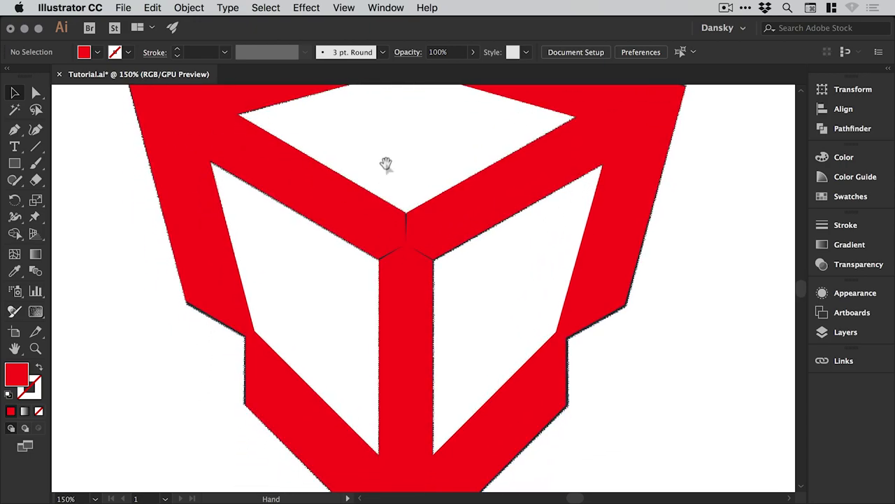
{"action": "key", "text": "ctrl+minus"}
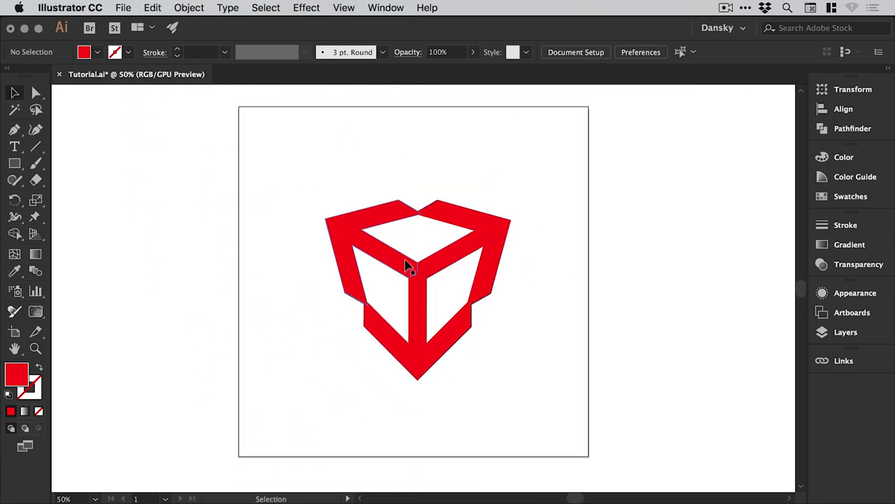
- Zoom into the cube's central corner and drag the gap's top anchor onto its neighbour
{"action": "key", "text": "z"}
{"action": "left_click_drag", "start_coordinate": [404, 249], "coordinate": [437, 297]}
{"action": "left_click_drag", "start_coordinate": [260, 131], "coordinate": [544, 353]}
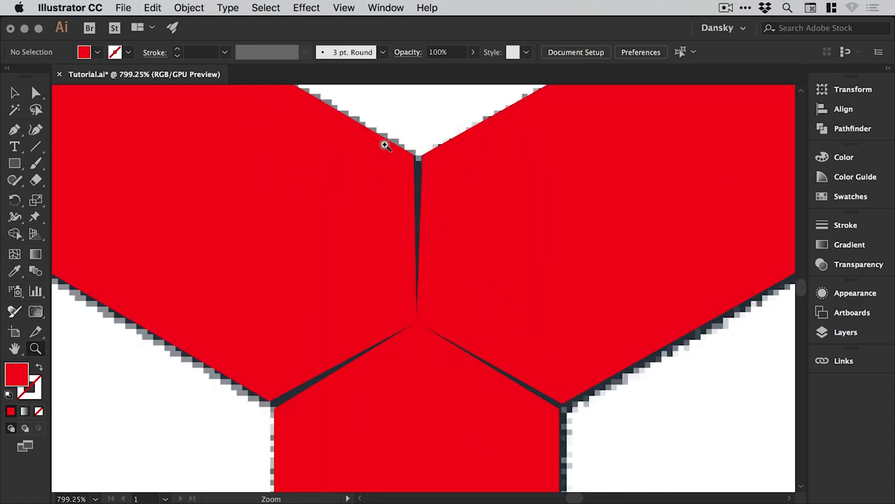
{"action": "left_click_drag", "start_coordinate": [426, 205], "coordinate": [449, 219]}
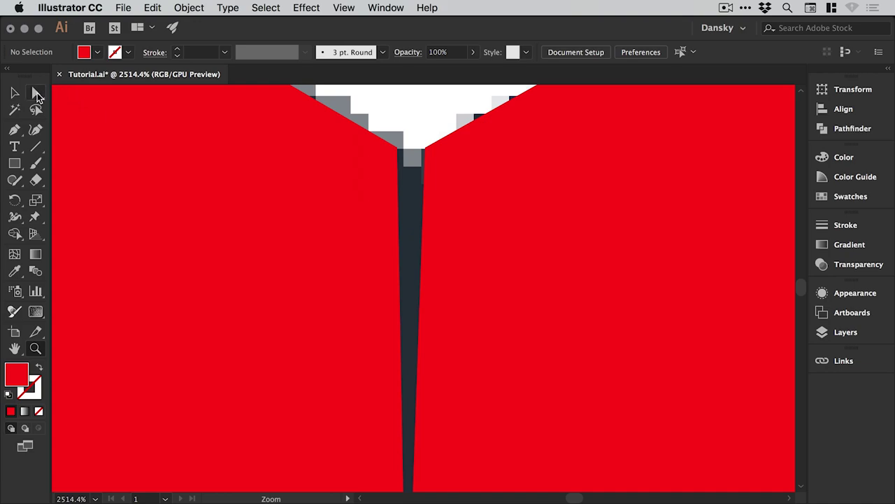
{"action": "left_click", "coordinate": [37, 93]}
{"action": "key", "text": "space"}
{"action": "left_click_drag", "start_coordinate": [370, 175], "coordinate": [362, 239]}
{"action": "left_click", "coordinate": [359, 235]}
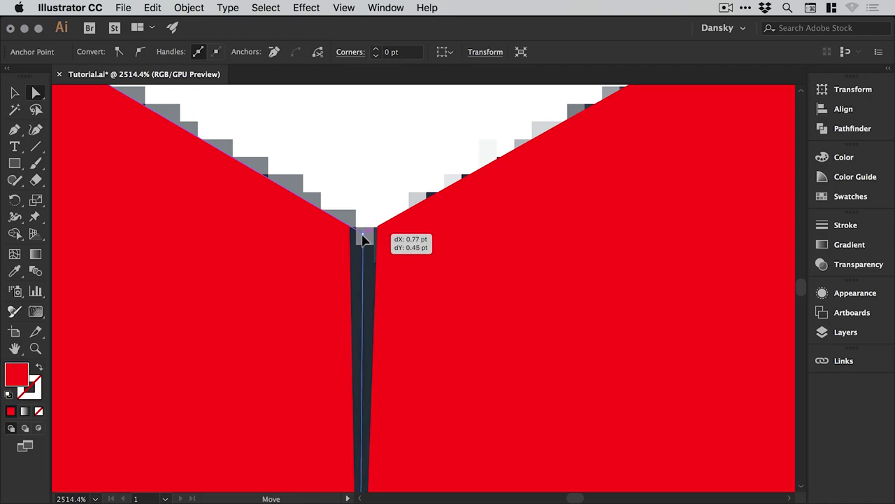
{"action": "left_click_drag", "start_coordinate": [363, 239], "coordinate": [363, 232]}
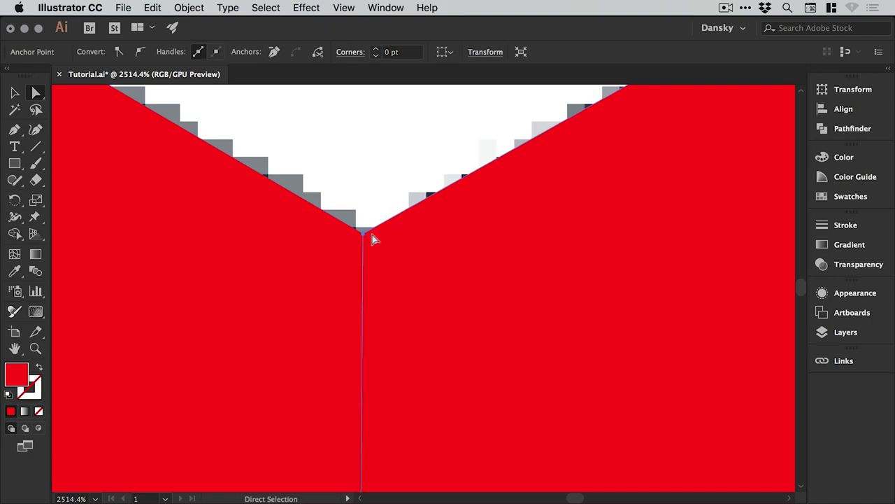
{"action": "left_click_drag", "start_coordinate": [334, 402], "coordinate": [380, 260]}
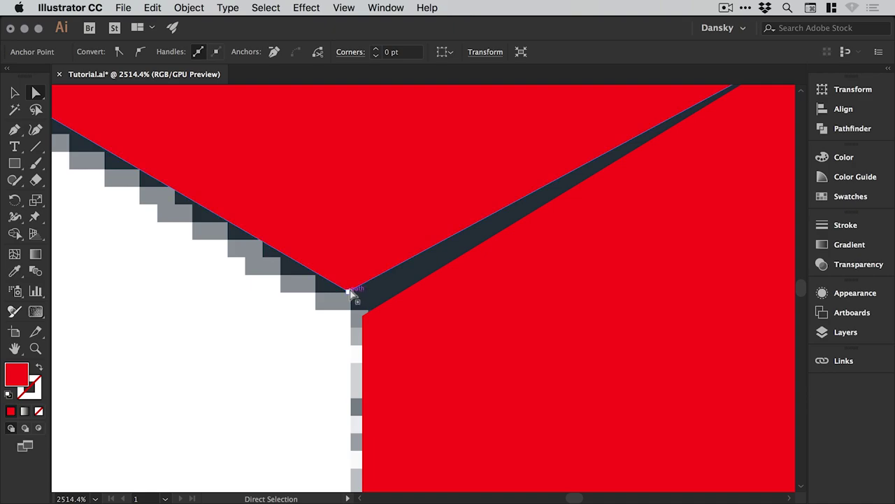
- Drag a corner anchor onto its neighbour to close the upper-left dark seam
{"action": "left_click_drag", "start_coordinate": [352, 295], "coordinate": [369, 306]}
{"action": "key", "text": "space"}
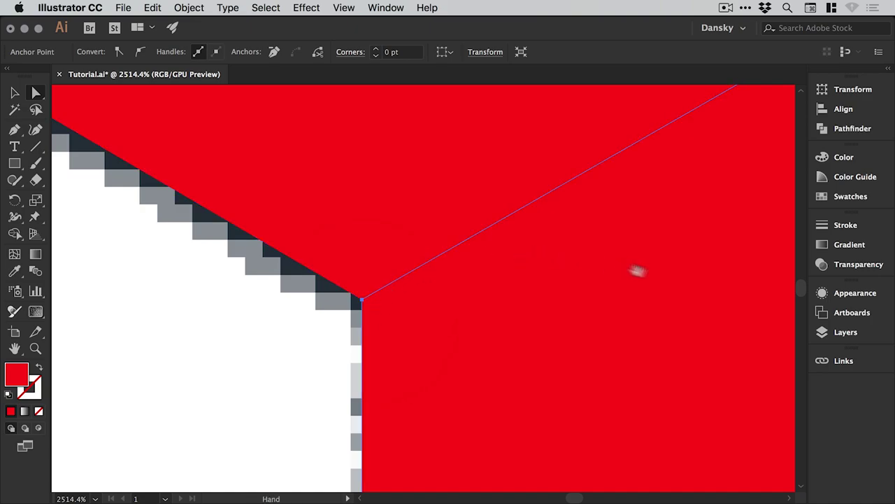
{"action": "left_click_drag", "start_coordinate": [638, 270], "coordinate": [217, 245]}
{"action": "left_click_drag", "start_coordinate": [464, 268], "coordinate": [471, 302]}
- Pull the inner corner anchor up to close the last sliver, then deselect and zoom out
{"action": "key", "text": "z"}
{"action": "left_click", "coordinate": [514, 324]}
{"action": "key", "text": "space"}
{"action": "key", "text": "a"}
{"action": "left_click_drag", "start_coordinate": [440, 242], "coordinate": [411, 257]}
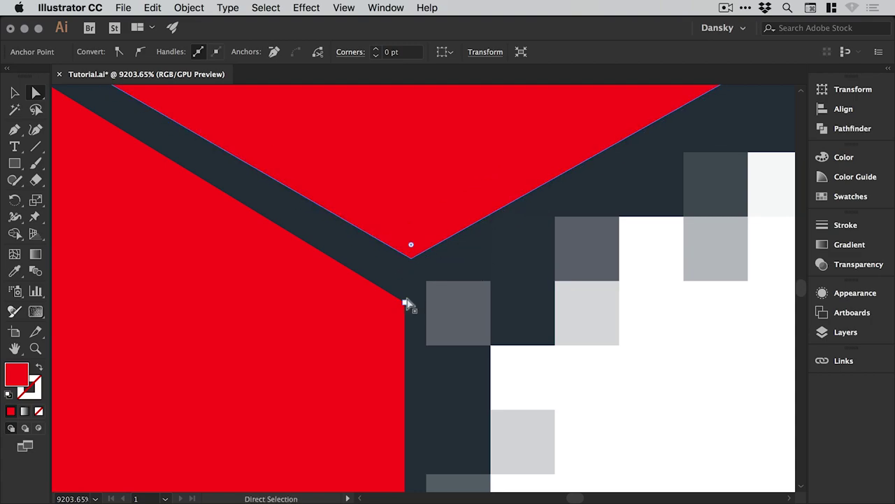
{"action": "left_click_drag", "start_coordinate": [404, 300], "coordinate": [406, 264]}
{"action": "key", "text": "super+shift+a"}
{"action": "key", "text": "super+minus"}
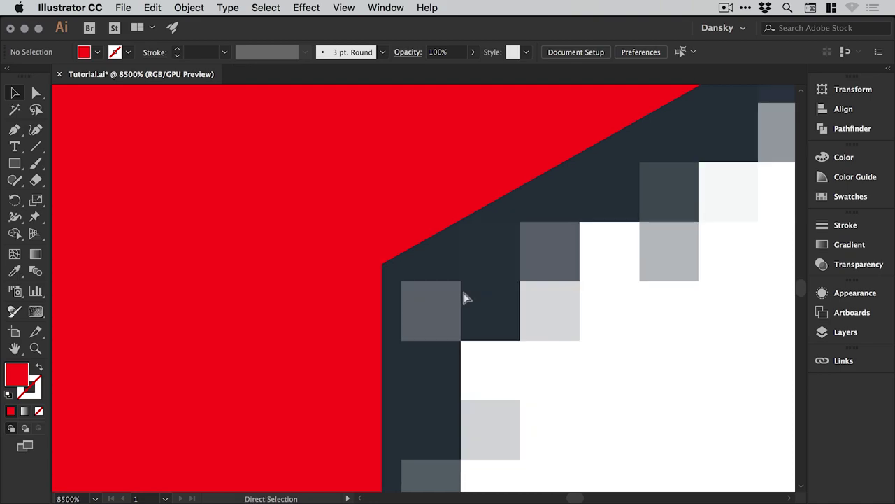
{"action": "key", "text": "super+minus"}
{"action": "key", "text": "super+minus"}
{"action": "key", "text": "super+minus"}
{"action": "key", "text": "super+minus"}
{"action": "key", "text": "super+minus"}
{"action": "key", "text": "super+minus"}
{"action": "key", "text": "super+minus"}
{"action": "key", "text": "super+minus"}
{"action": "key", "text": "super+minus"}
{"action": "key", "text": "super+minus"}
{"action": "key", "text": "super+minus"}
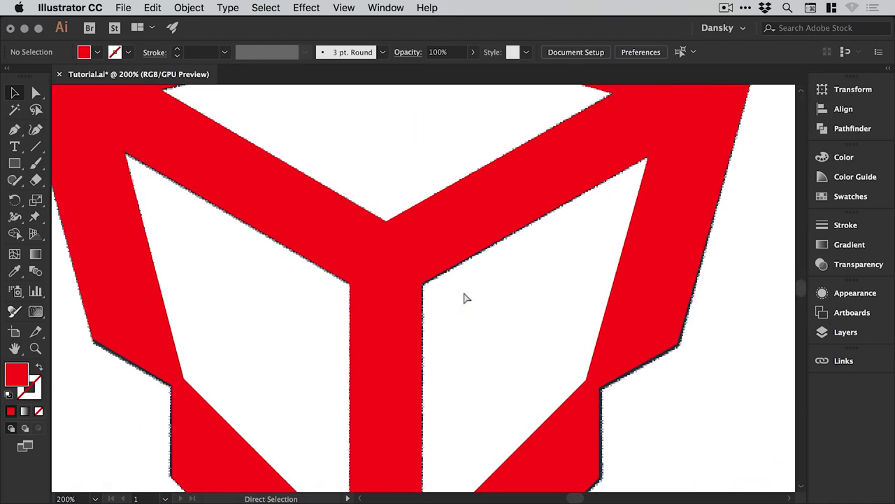
{"action": "key", "text": "super+minus"}
{"action": "key", "text": "super+minus"}
{"action": "key", "text": "super+minus"}
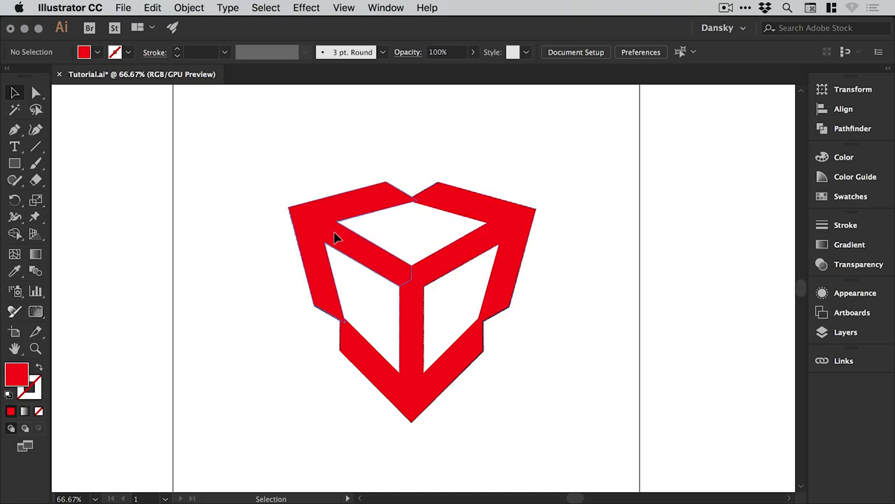
- Select the three red cube pieces and cut them
{"action": "left_click", "coordinate": [334, 238]}
{"action": "left_click", "coordinate": [493, 218], "text": "shift"}
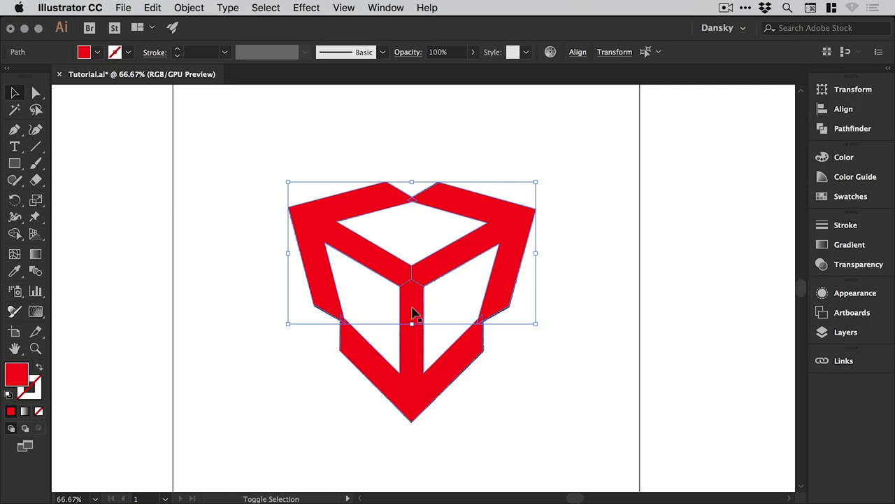
{"action": "left_click", "coordinate": [413, 312], "text": "shift"}
{"action": "left_click", "coordinate": [154, 8]}
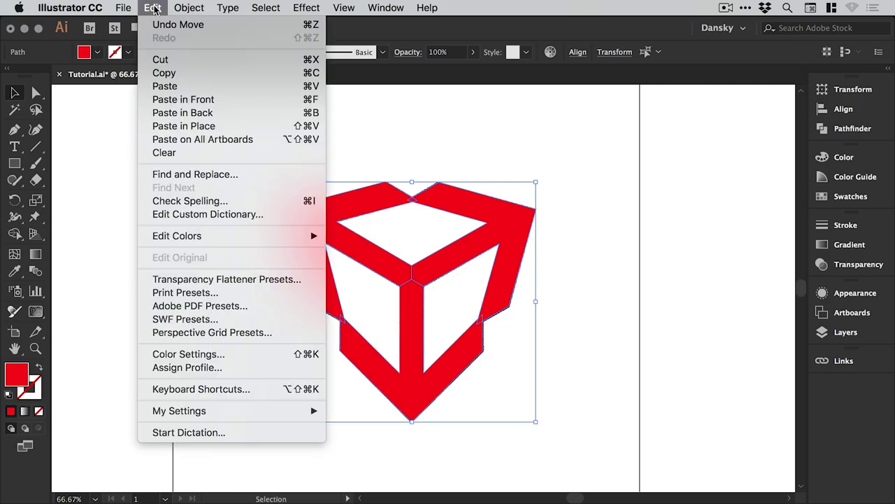
{"action": "left_click", "coordinate": [161, 60]}
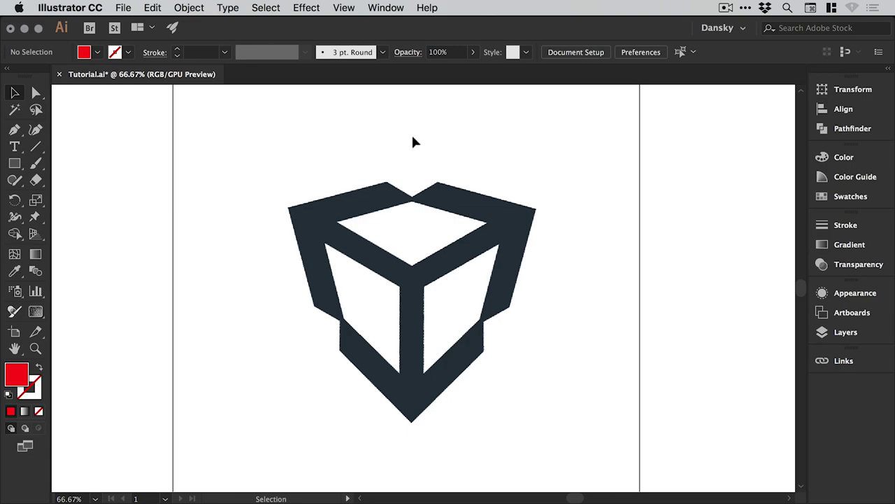
- Unlock the Unity.png reference image and delete it
{"action": "left_click", "coordinate": [189, 7]}
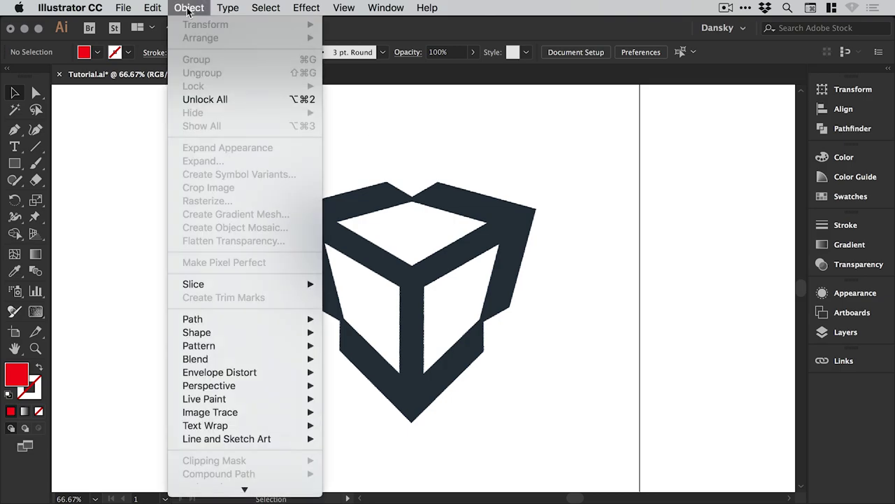
{"action": "left_click", "coordinate": [199, 100]}
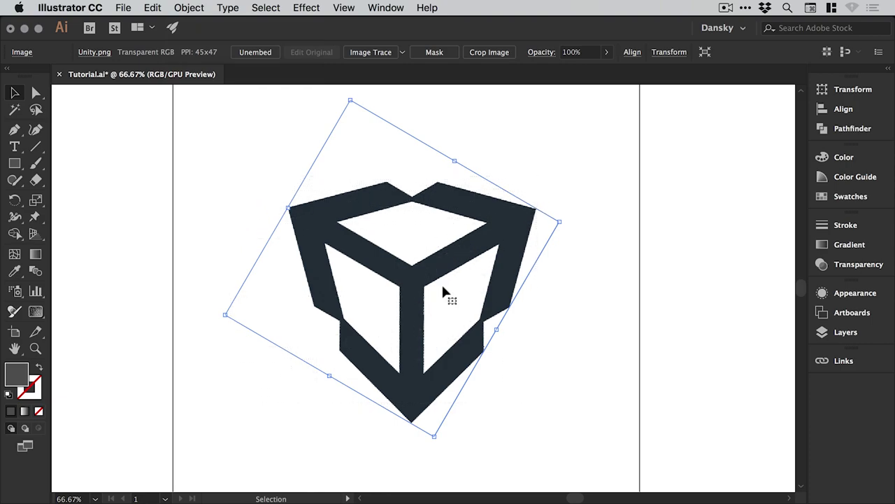
{"action": "key", "text": "Delete"}
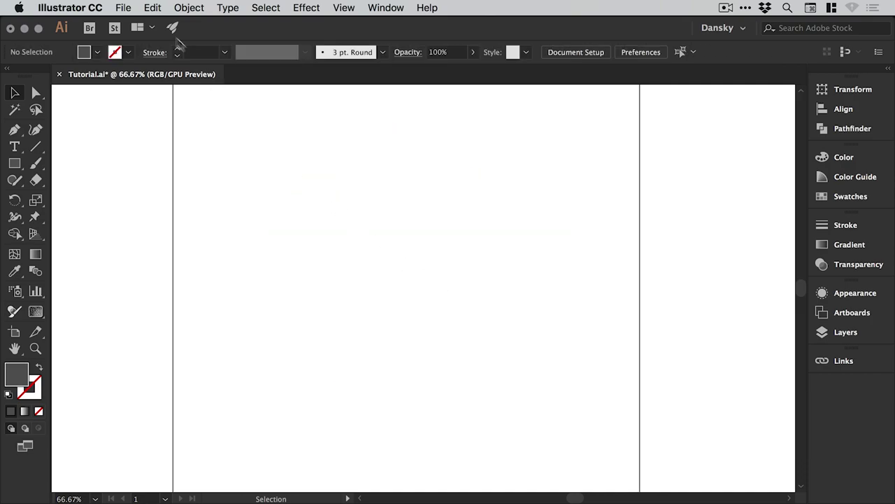
{"action": "left_click", "coordinate": [153, 7]}
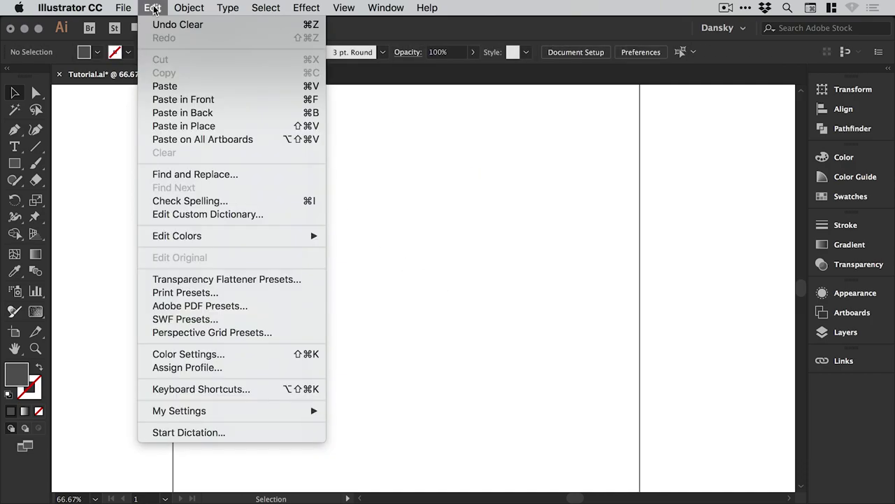
- Paste the red pieces in place and unite them into one compound shape with Pathfinder
{"action": "left_click", "coordinate": [191, 128]}
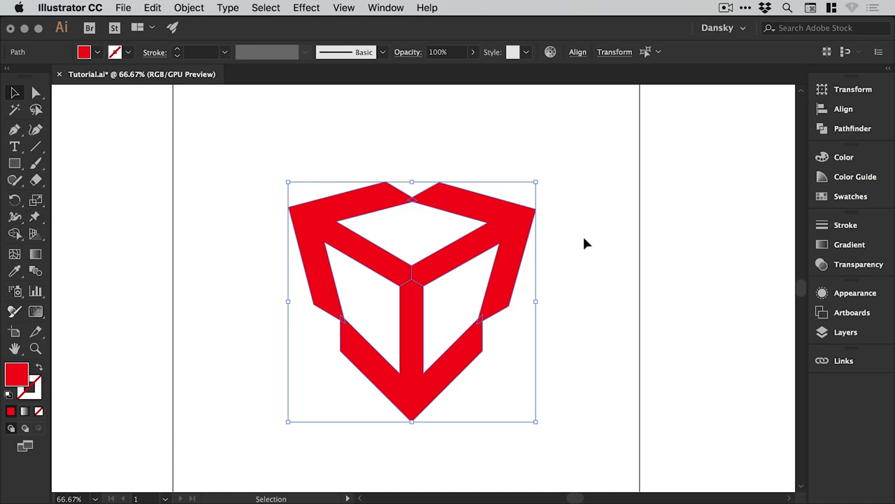
{"action": "left_click", "coordinate": [589, 222]}
{"action": "key", "text": "a"}
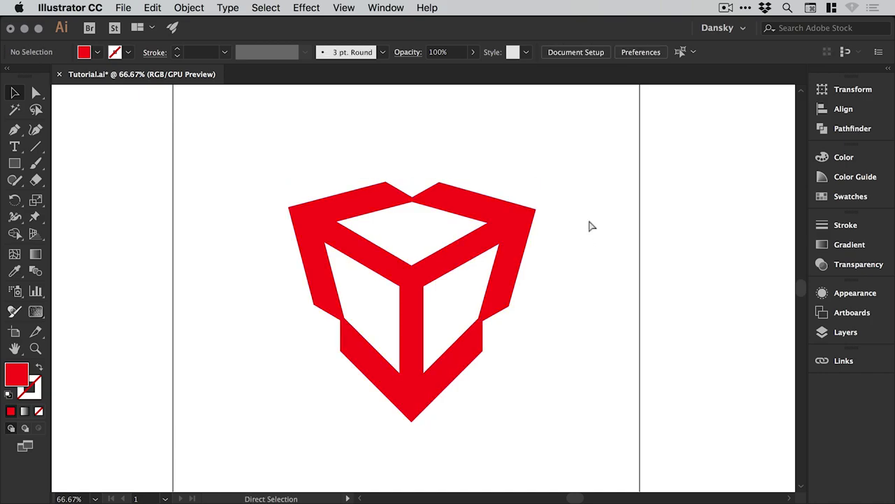
{"action": "key", "text": "super+y"}
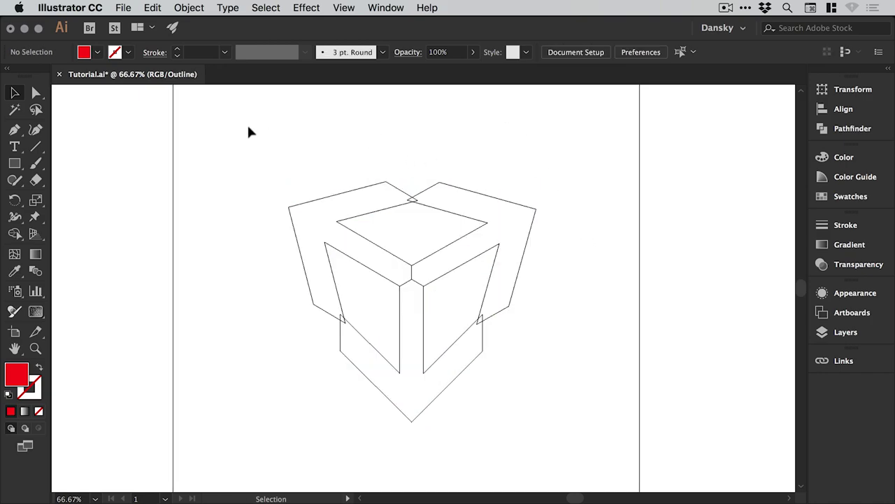
{"action": "left_click_drag", "start_coordinate": [259, 180], "coordinate": [556, 402]}
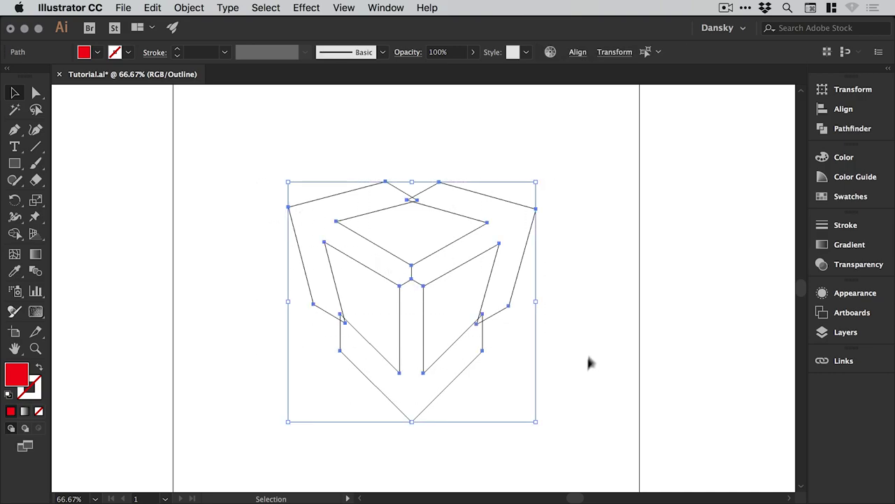
{"action": "left_click", "coordinate": [852, 130]}
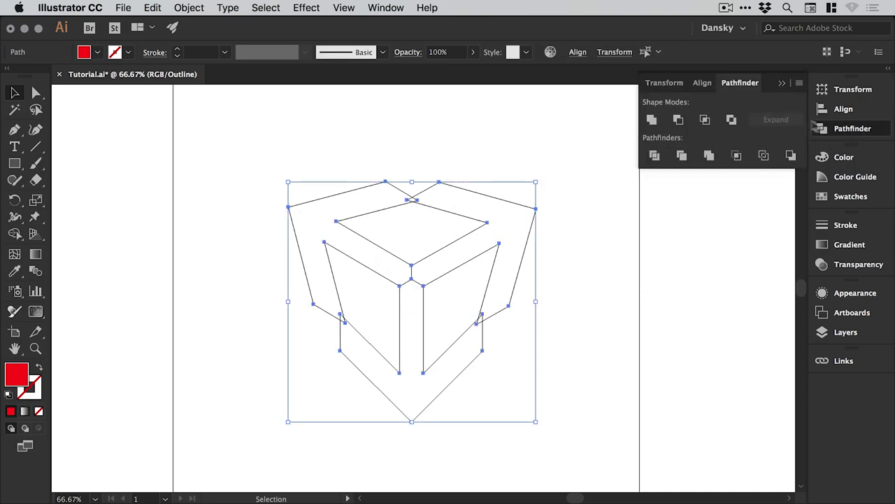
{"action": "left_click", "coordinate": [652, 120]}
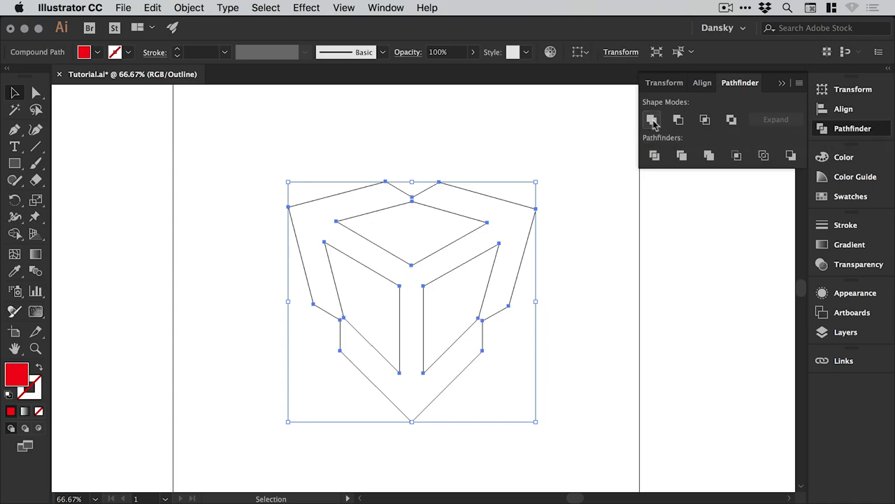
{"action": "left_click", "coordinate": [867, 132]}
{"action": "left_click", "coordinate": [685, 168]}
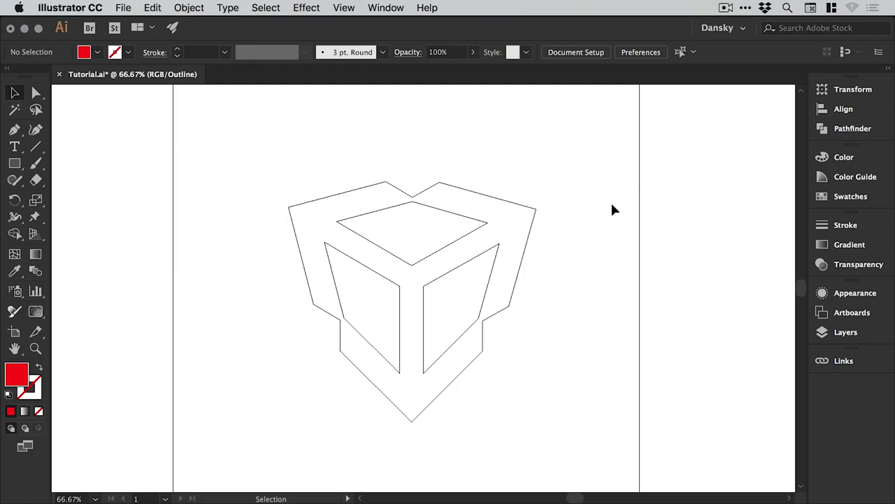
{"action": "key", "text": "super+y"}
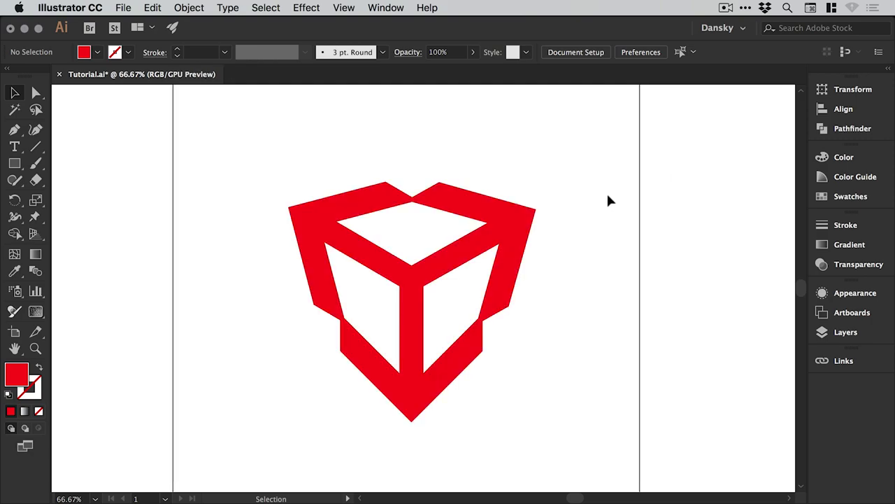
- Recolour the united red cube's fill to dark navy #222c37
{"action": "left_click_drag", "start_coordinate": [565, 155], "coordinate": [280, 399]}
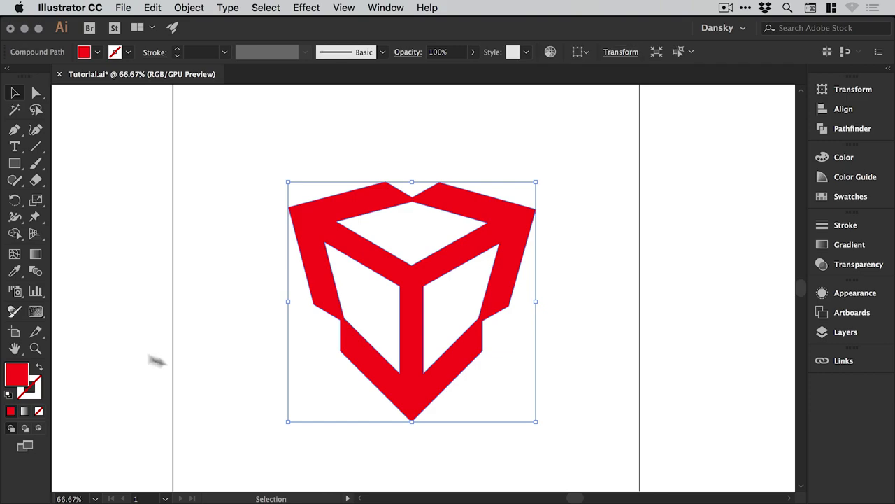
{"action": "double_click", "coordinate": [17, 375]}
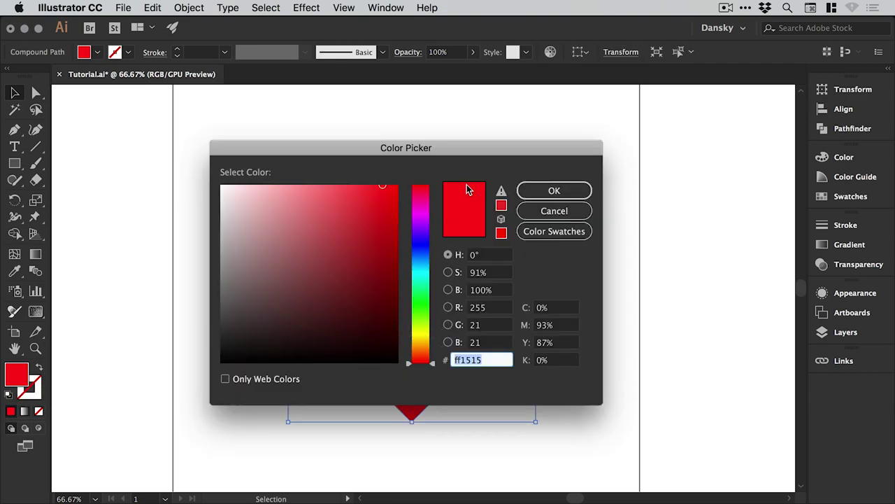
{"action": "type", "text": "222c37"}
{"action": "left_click", "coordinate": [555, 191]}
{"action": "left_click", "coordinate": [584, 162]}
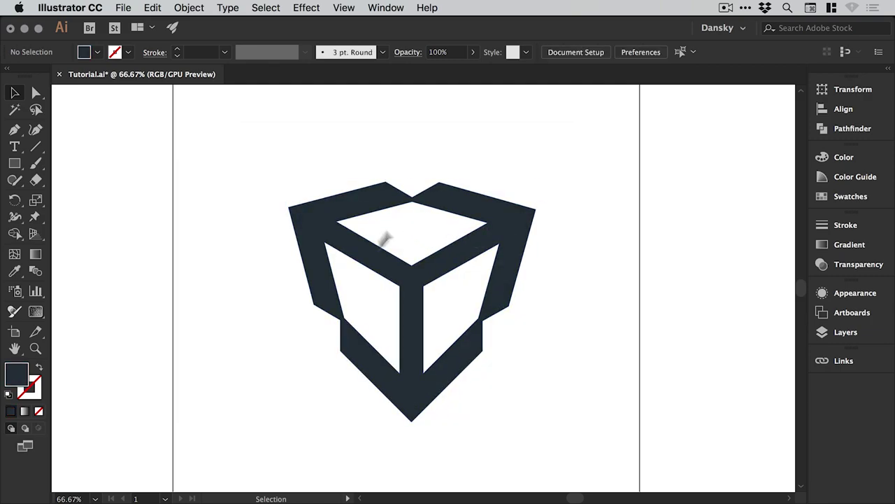
- Place the navy cube over the reference image and rotate it about 33° to match
{"action": "key", "text": "super+minus"}
{"action": "key", "text": "super+minus"}
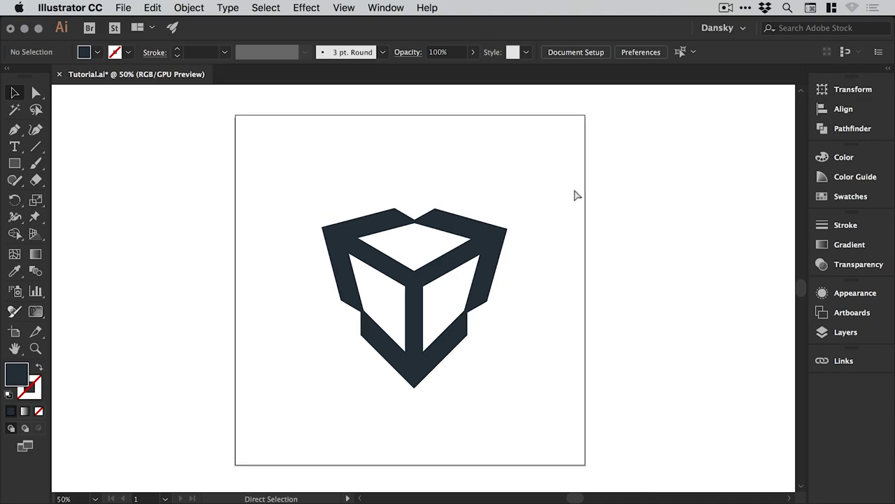
{"action": "left_click_drag", "start_coordinate": [608, 231], "coordinate": [340, 200]}
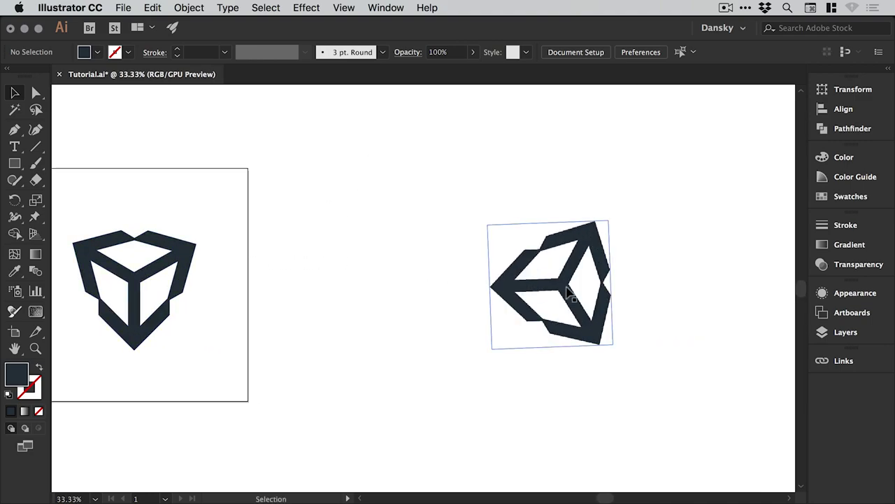
{"action": "left_click_drag", "start_coordinate": [575, 296], "coordinate": [326, 294]}
{"action": "left_click_drag", "start_coordinate": [269, 260], "coordinate": [414, 263]}
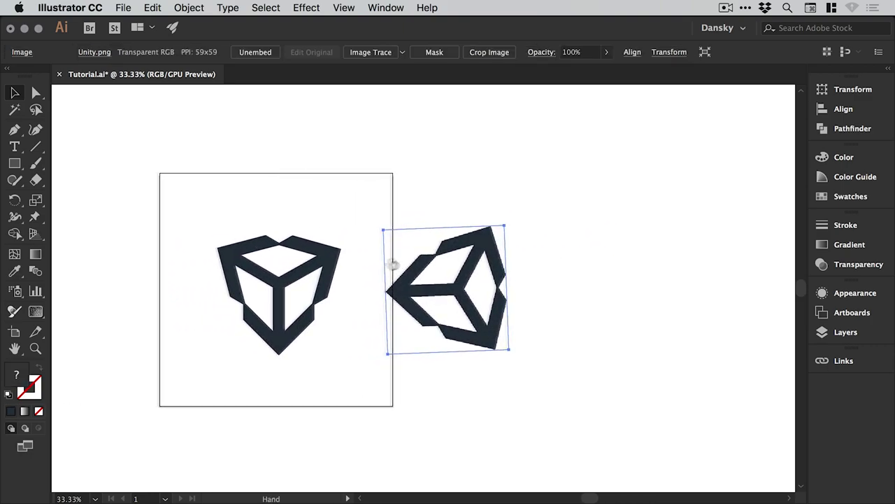
{"action": "left_click_drag", "start_coordinate": [276, 294], "coordinate": [454, 294]}
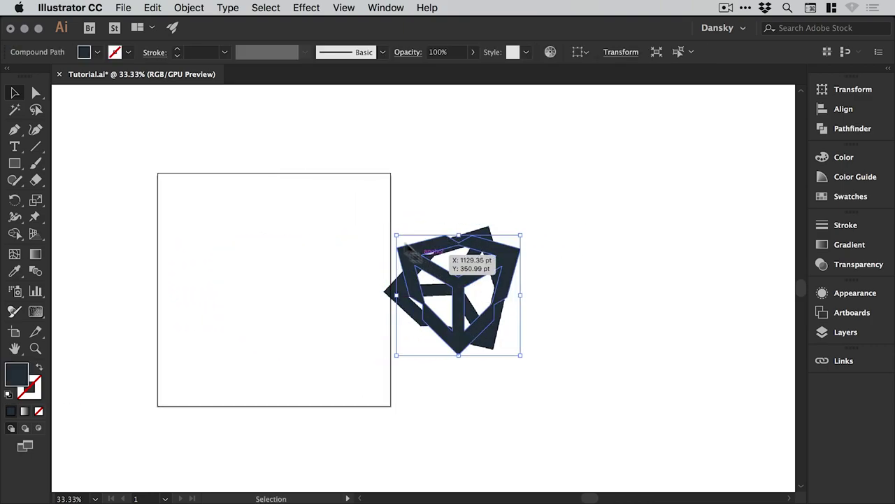
{"action": "scroll", "coordinate": [495, 292], "scroll_direction": "up", "scroll_amount": 5}
{"action": "left_click_drag", "start_coordinate": [551, 174], "coordinate": [455, 164]}
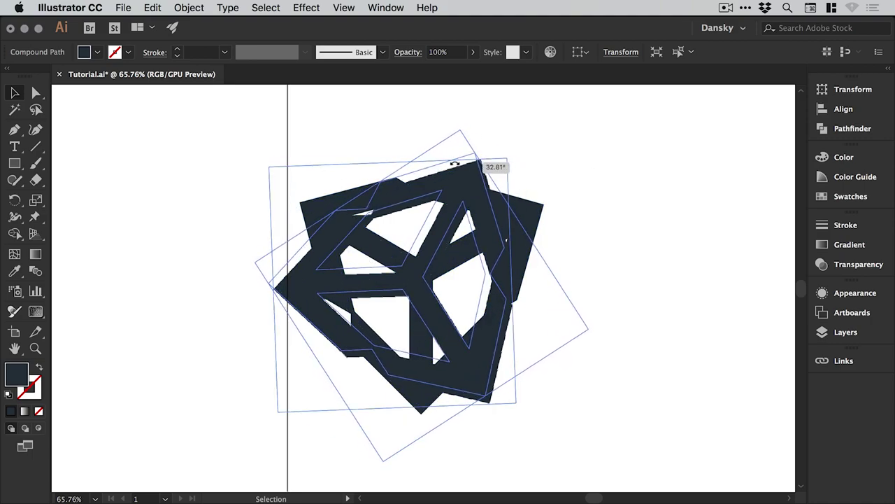
{"action": "left_click_drag", "start_coordinate": [454, 165], "coordinate": [457, 175]}
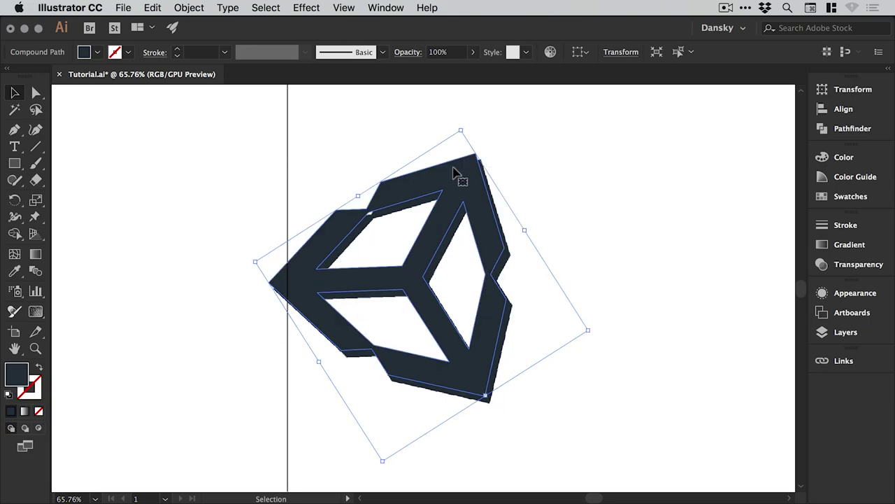
- Delete the reference image and move the rotated cube to the artboard centre
{"action": "left_click_drag", "start_coordinate": [320, 210], "coordinate": [220, 246]}
{"action": "key", "text": "a"}
{"action": "key", "text": "super+0"}
{"action": "key", "text": "v"}
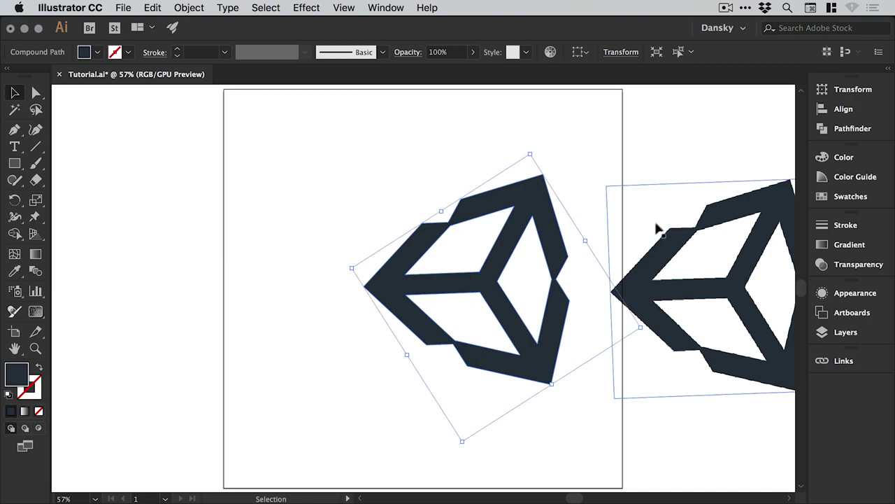
{"action": "left_click", "coordinate": [685, 237]}
{"action": "key", "text": "Delete"}
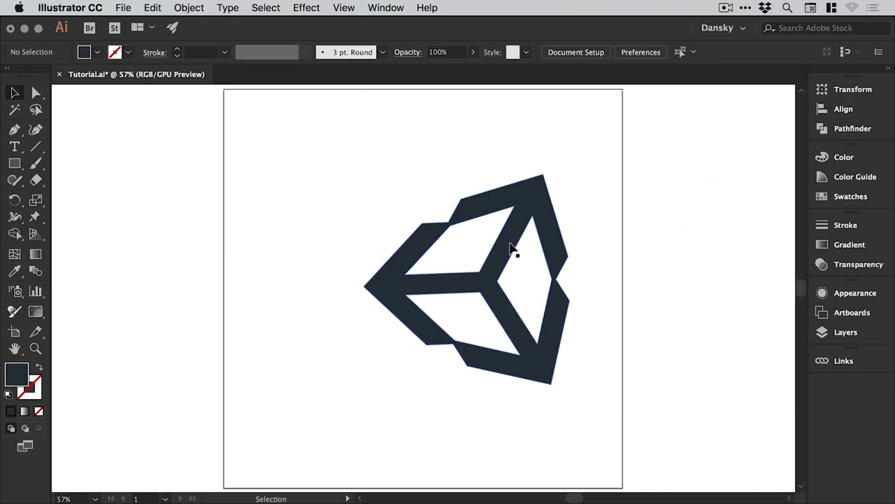
{"action": "left_click_drag", "start_coordinate": [511, 248], "coordinate": [457, 249]}
{"action": "key", "text": "super+shift+a"}
{"action": "key", "text": "super+shift+a"}
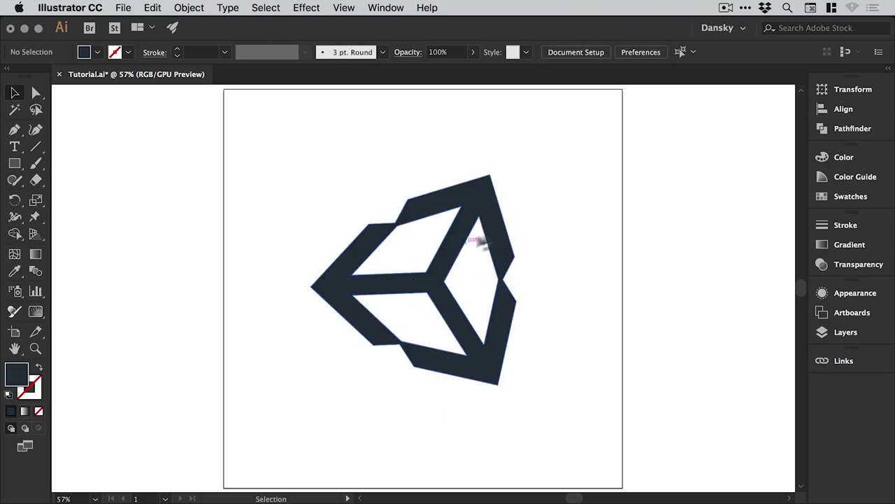